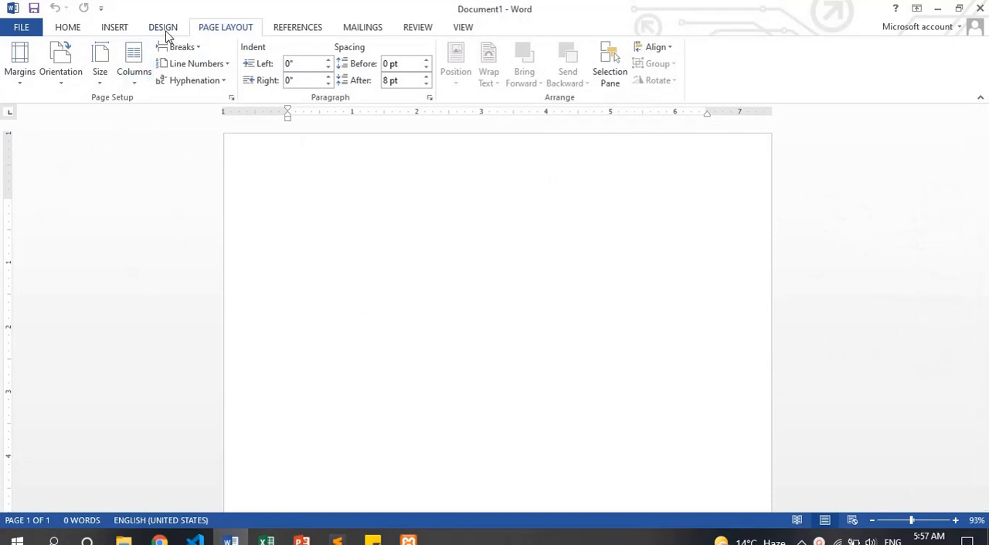
Fill the blank document with sample paragraphs by entering =rand()
{"action": "left_click", "coordinate": [164, 31]}
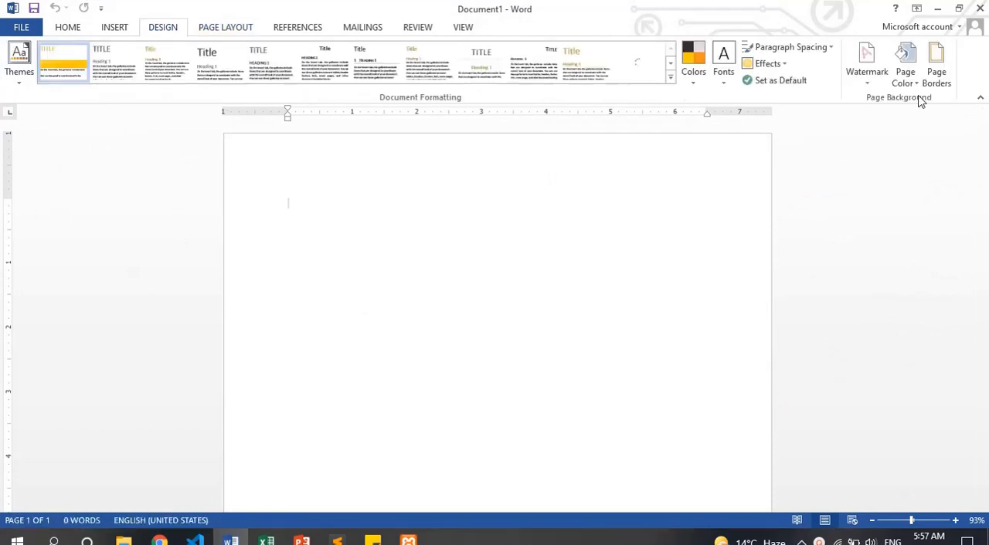
{"action": "left_click", "coordinate": [207, 29]}
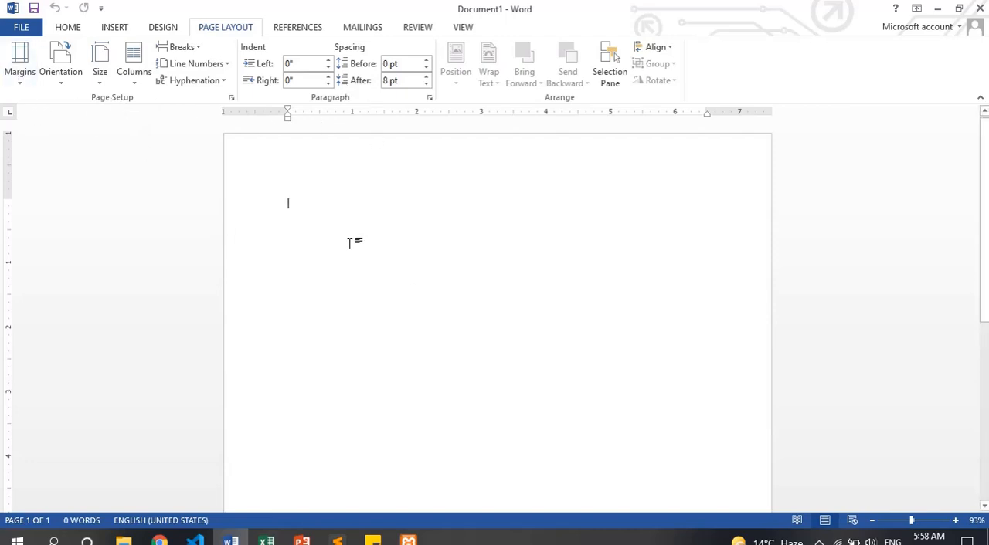
{"action": "type", "text": "="}
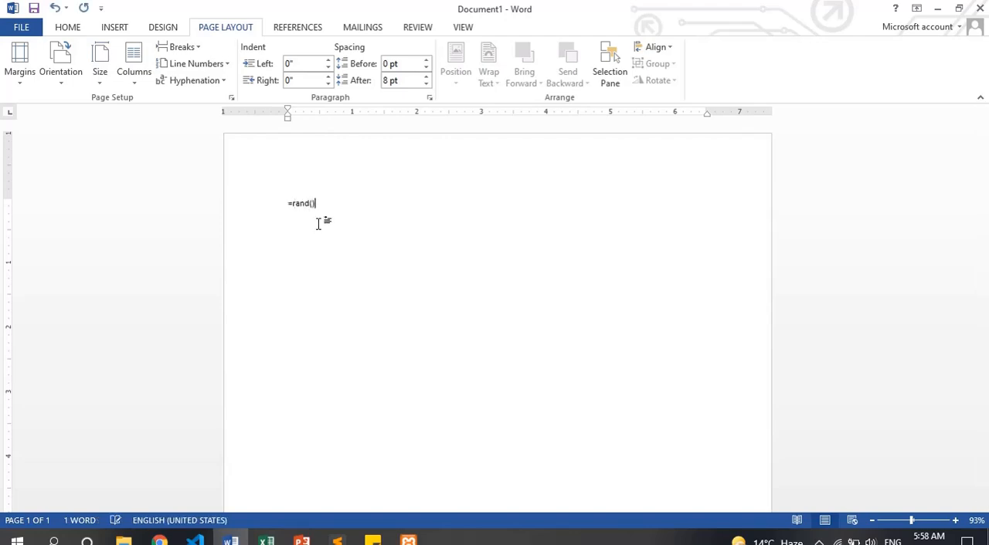
{"action": "type", "text": "rand()"}
{"action": "key", "text": "Return"}
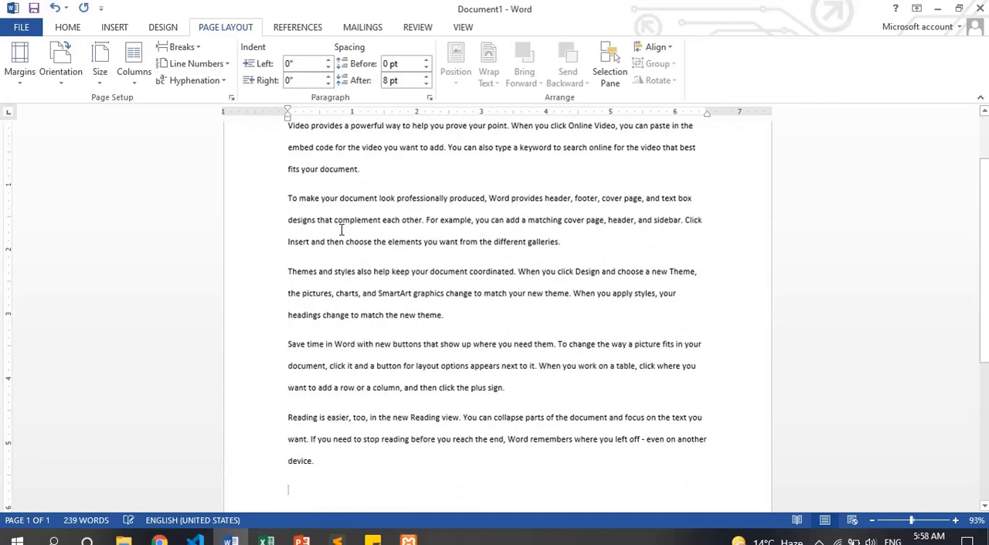
Enlarge the font of all the sample text by several sizes and return to the start of the document
{"action": "key", "text": "ctrl+a"}
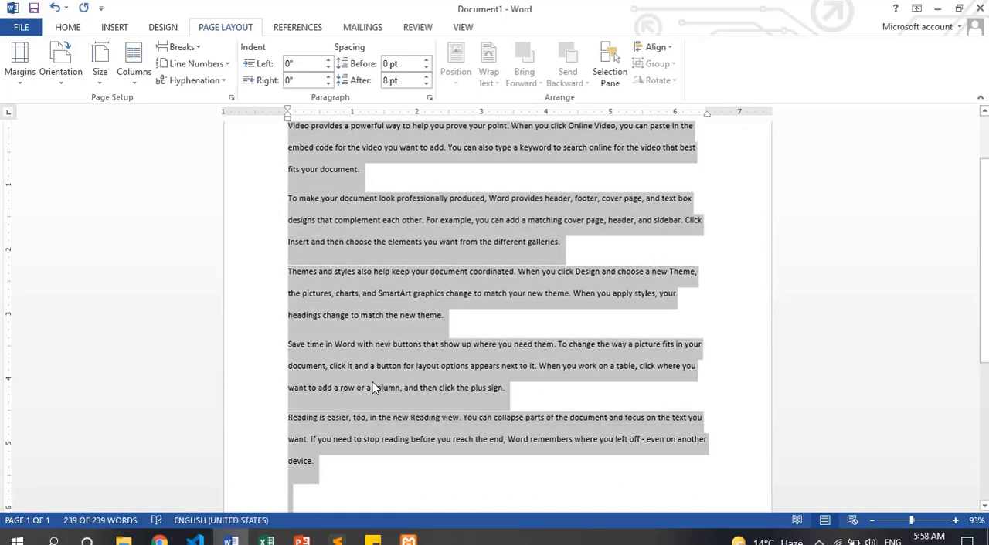
{"action": "key", "text": "ctrl+shift+period"}
{"action": "key", "text": "ctrl+shift+period"}
{"action": "key", "text": "ctrl+shift+period"}
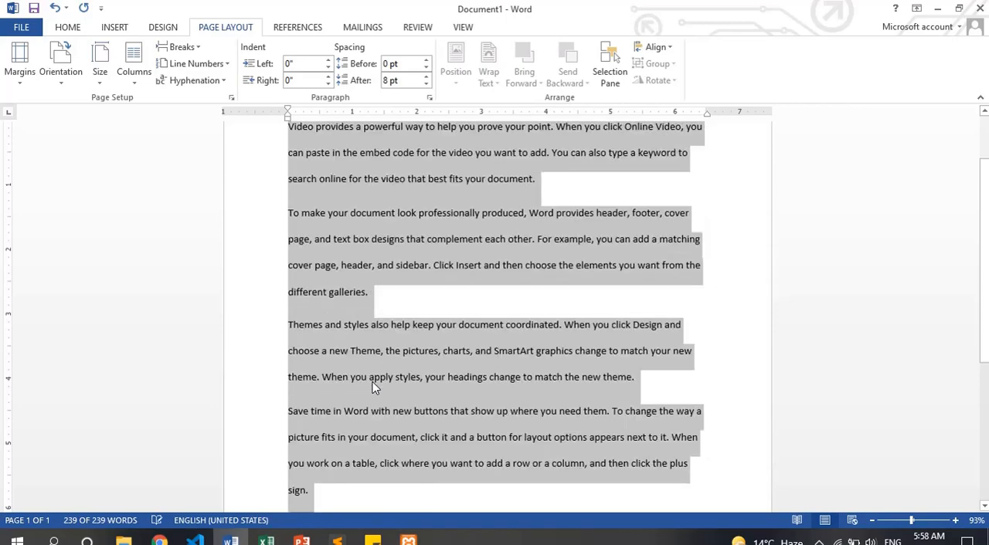
{"action": "key", "text": "ctrl+Home"}
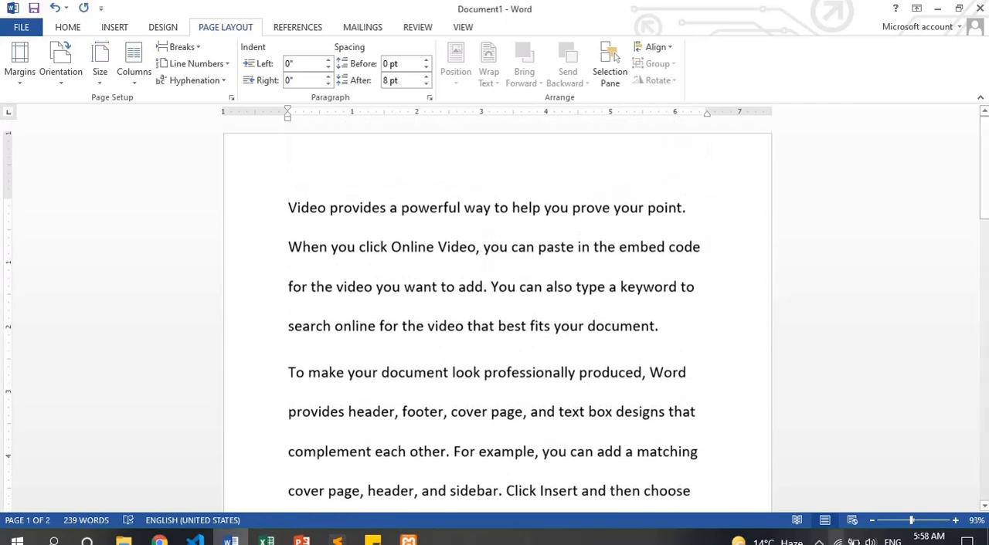
{"action": "scroll", "coordinate": [375, 388], "scroll_direction": "up", "scroll_amount": 1}
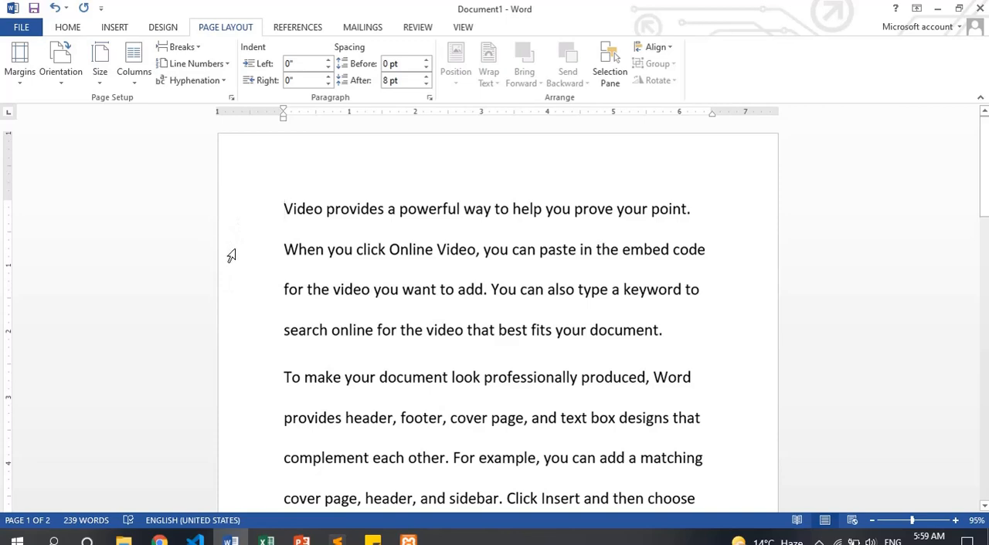
Apply the Narrow margin preset, 0.5" on every side, to the document
{"action": "left_click", "coordinate": [20, 73]}
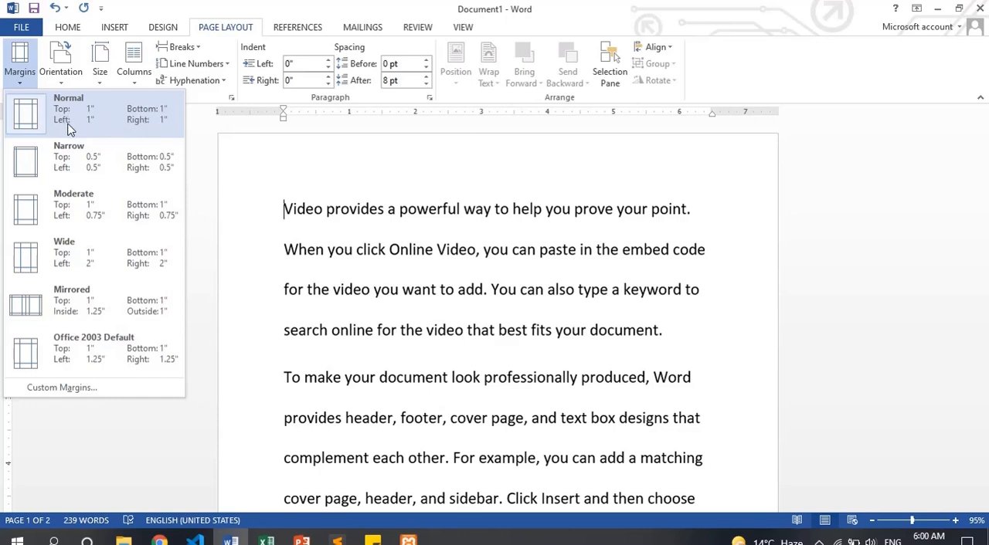
{"action": "left_click", "coordinate": [120, 171]}
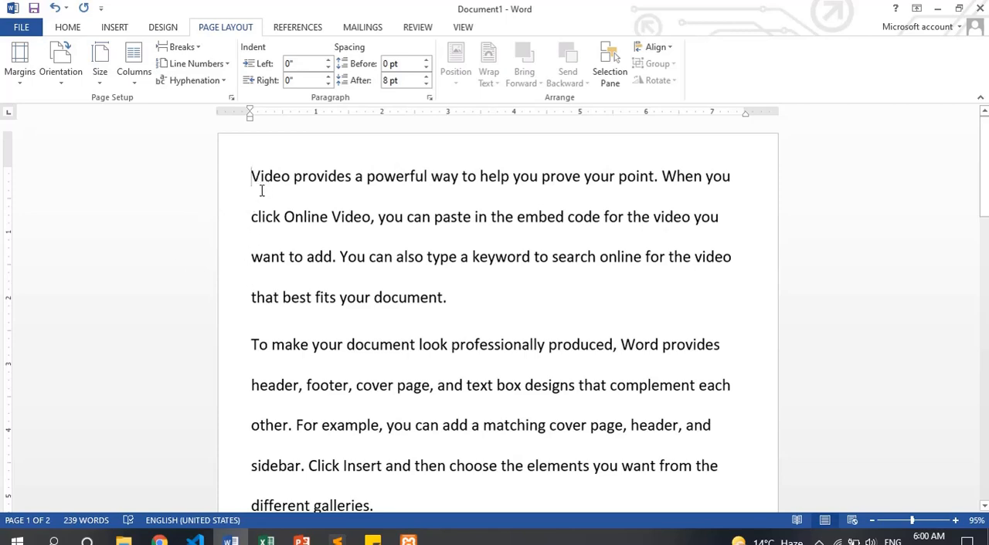
Try the Wide margin preset on the document and undo it
{"action": "left_click", "coordinate": [19, 61]}
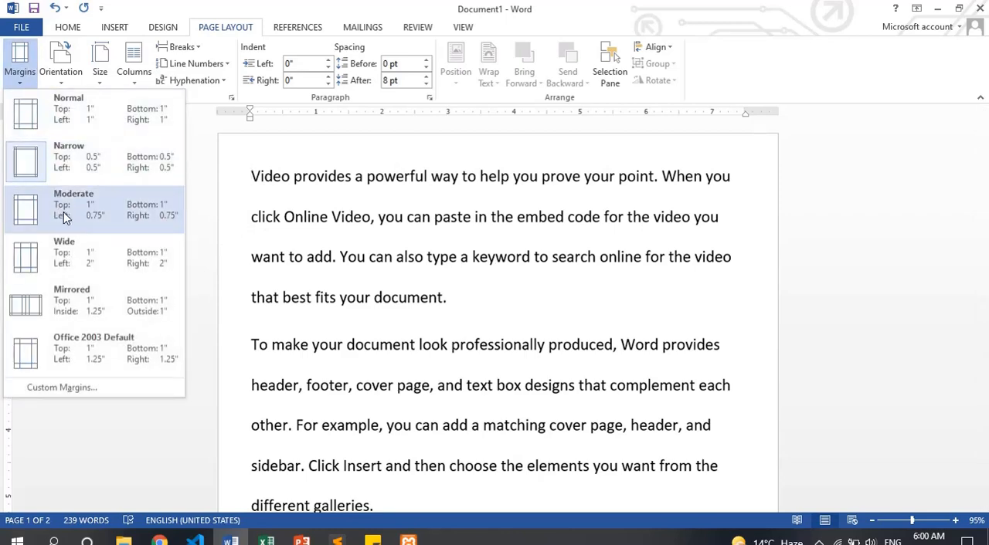
{"action": "left_click", "coordinate": [108, 266]}
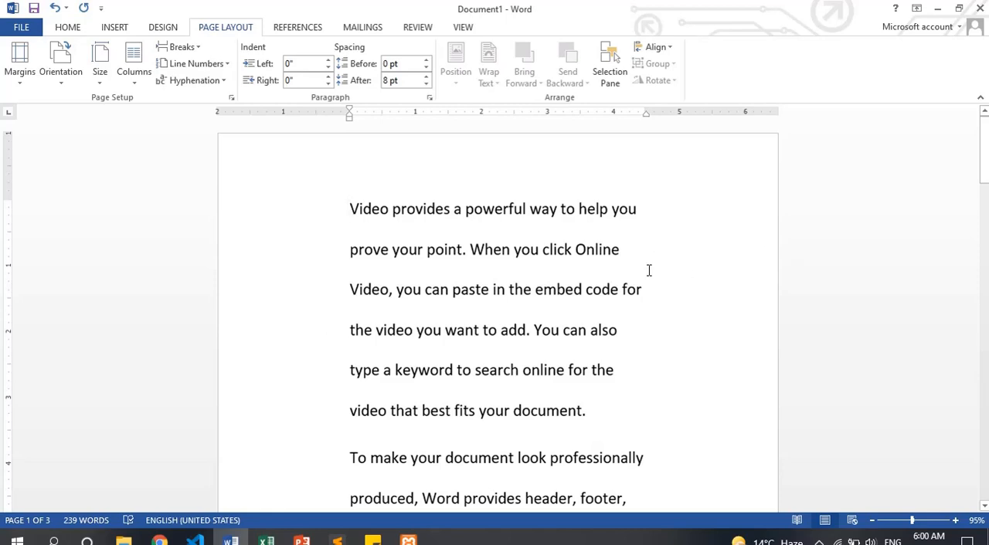
{"action": "key", "text": "ctrl+z"}
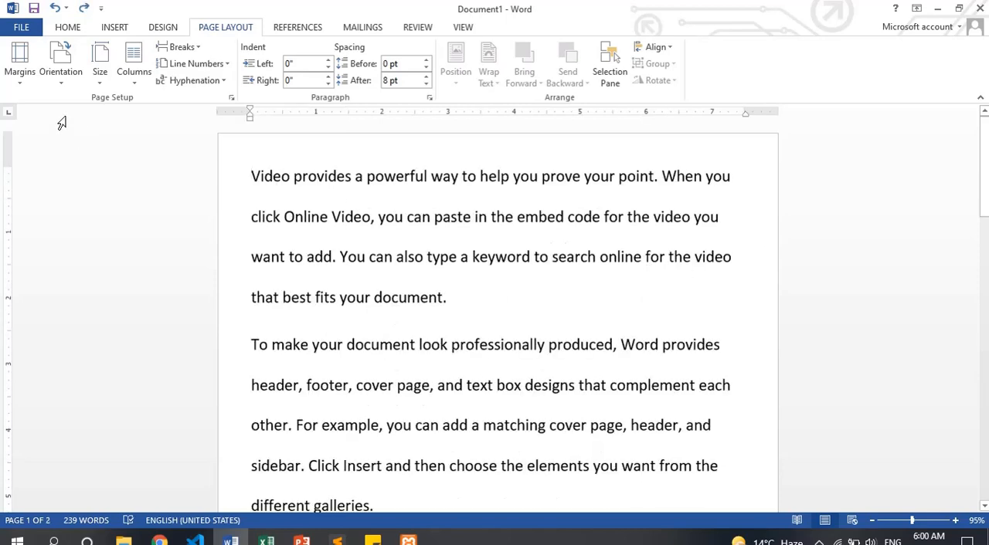
Try custom page margins with a 1.4" top margin and a 1.7" left margin
{"action": "left_click", "coordinate": [19, 60]}
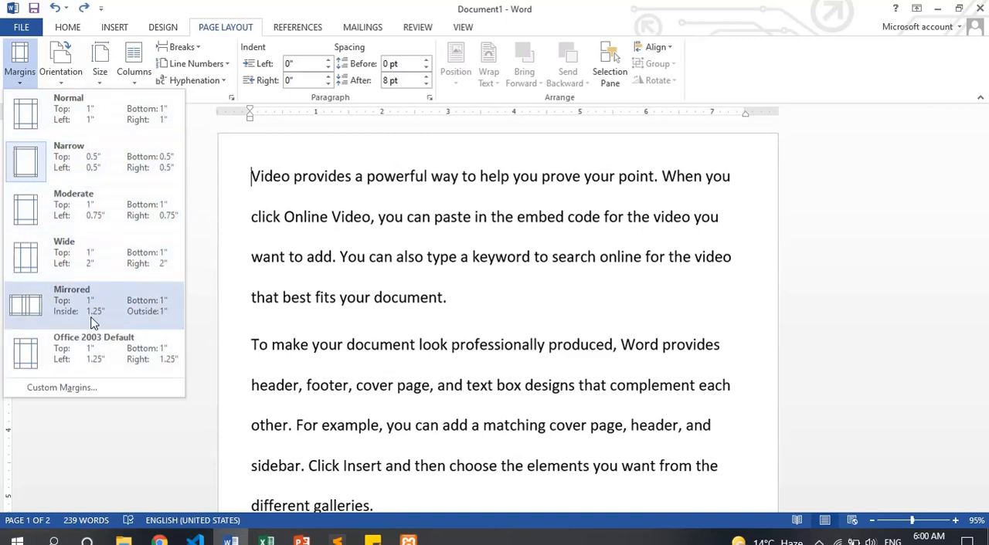
{"action": "left_click", "coordinate": [60, 391]}
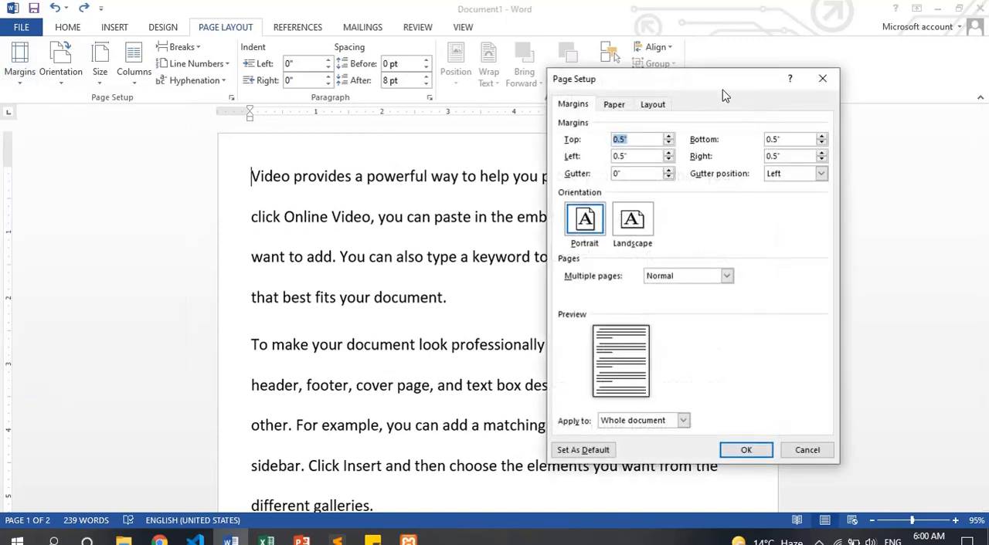
{"action": "left_click_drag", "start_coordinate": [723, 90], "coordinate": [693, 119]}
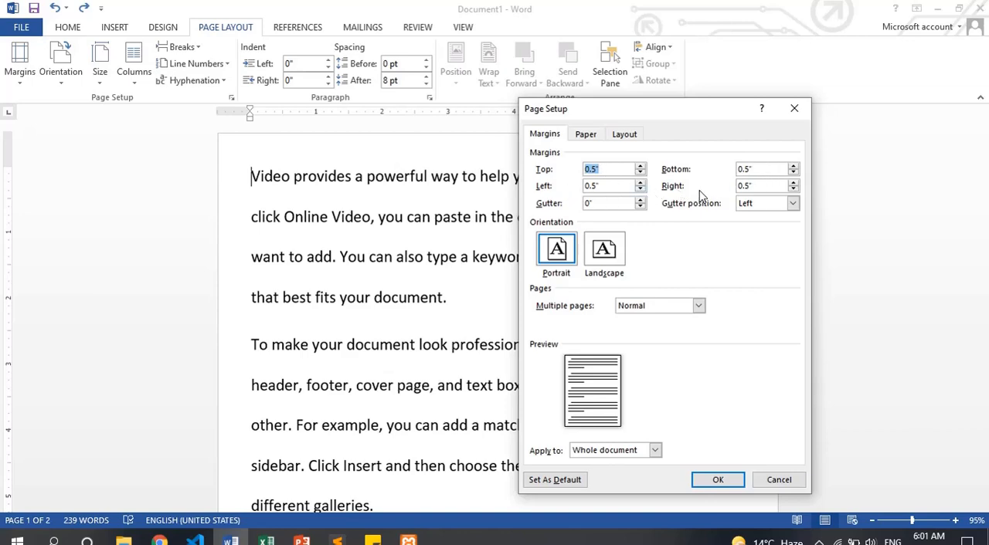
{"action": "left_click", "coordinate": [641, 166]}
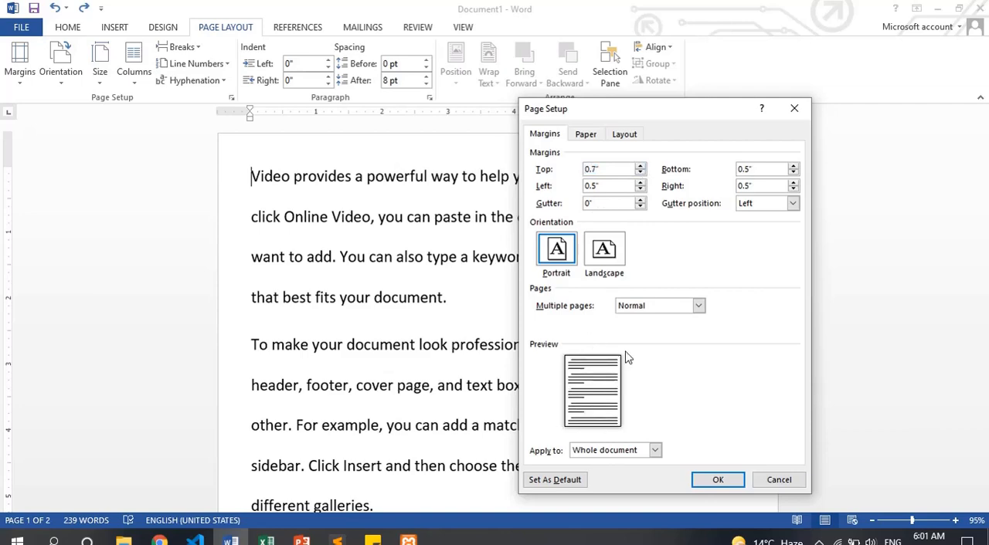
{"action": "double_click", "coordinate": [640, 167]}
{"action": "double_click", "coordinate": [641, 167]}
{"action": "triple_click", "coordinate": [640, 167]}
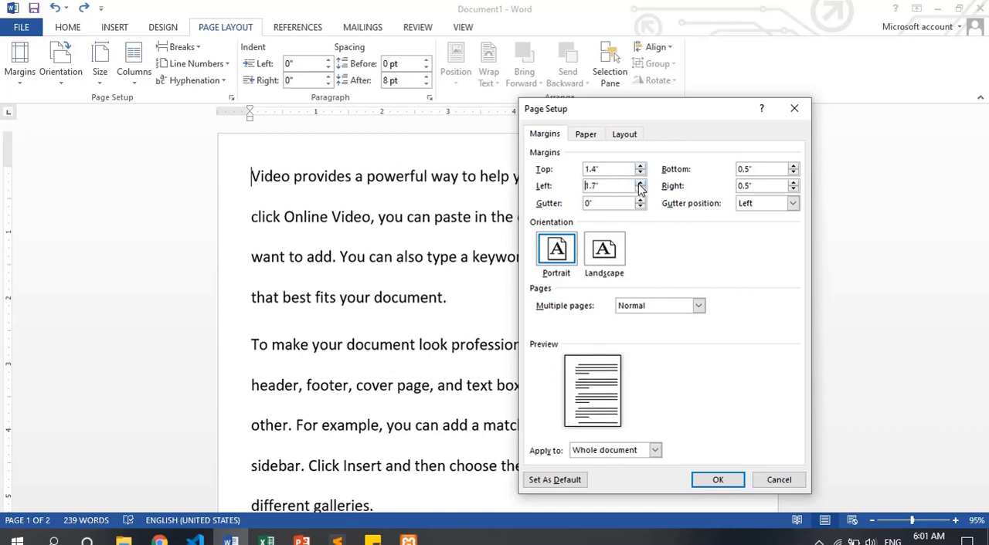
{"action": "left_click", "coordinate": [639, 184]}
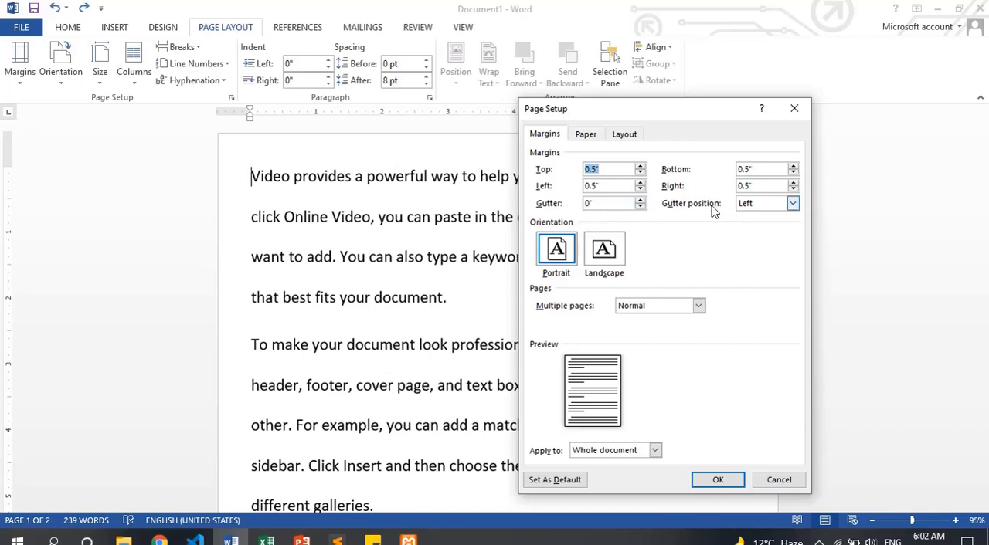
Try a custom gutter of 0.8" in the page setup
{"action": "left_click", "coordinate": [641, 201]}
{"action": "left_click", "coordinate": [641, 201]}
{"action": "left_click", "coordinate": [640, 201]}
{"action": "left_click", "coordinate": [640, 201]}
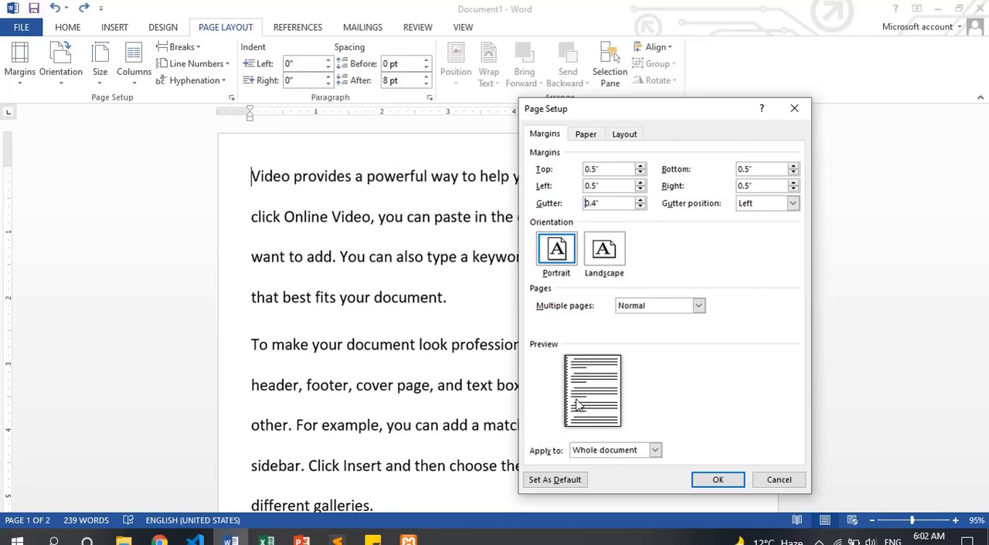
{"action": "left_click", "coordinate": [641, 201]}
{"action": "left_click", "coordinate": [641, 201]}
{"action": "left_click", "coordinate": [641, 200]}
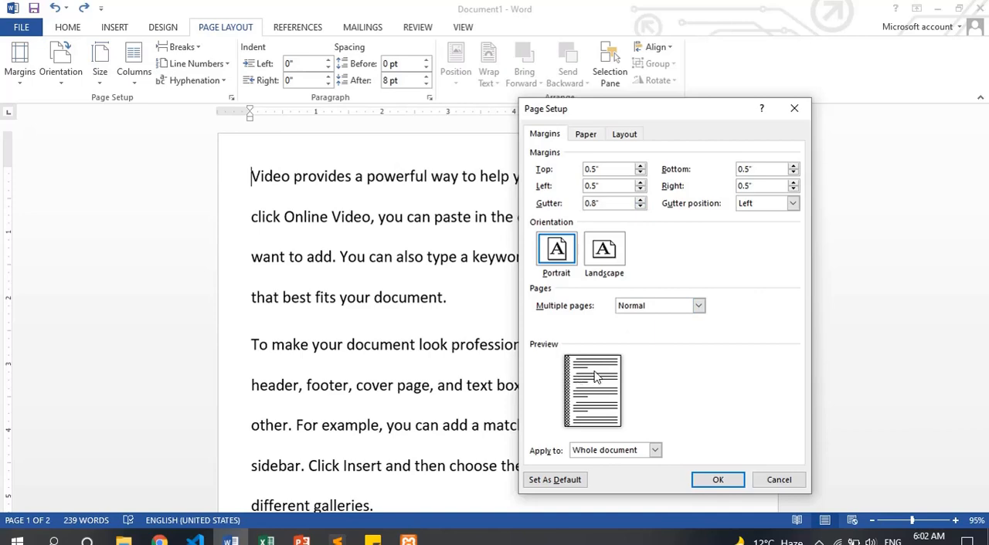
Try the gutter position Right and then Top, and apply the Top position to the whole document
{"action": "left_click", "coordinate": [793, 204]}
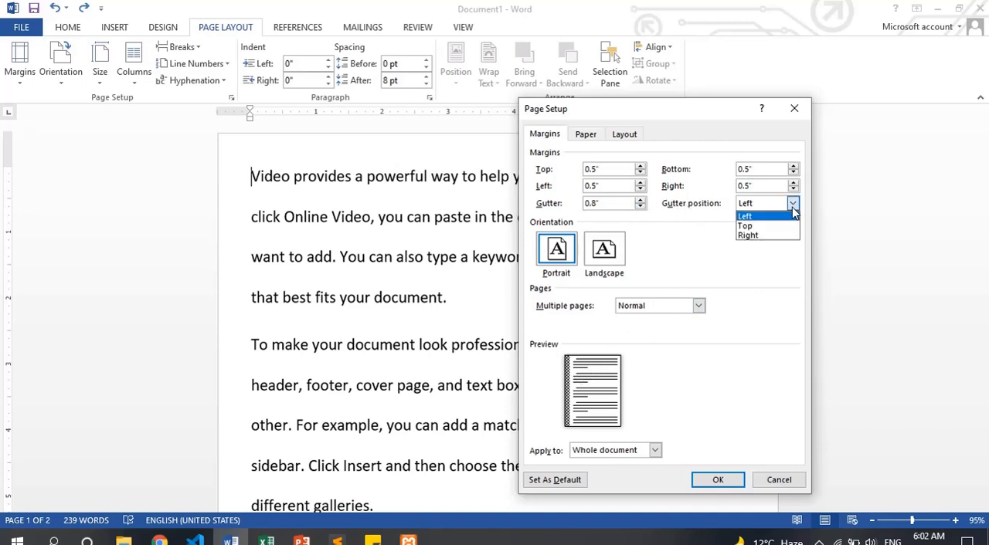
{"action": "left_click", "coordinate": [761, 236]}
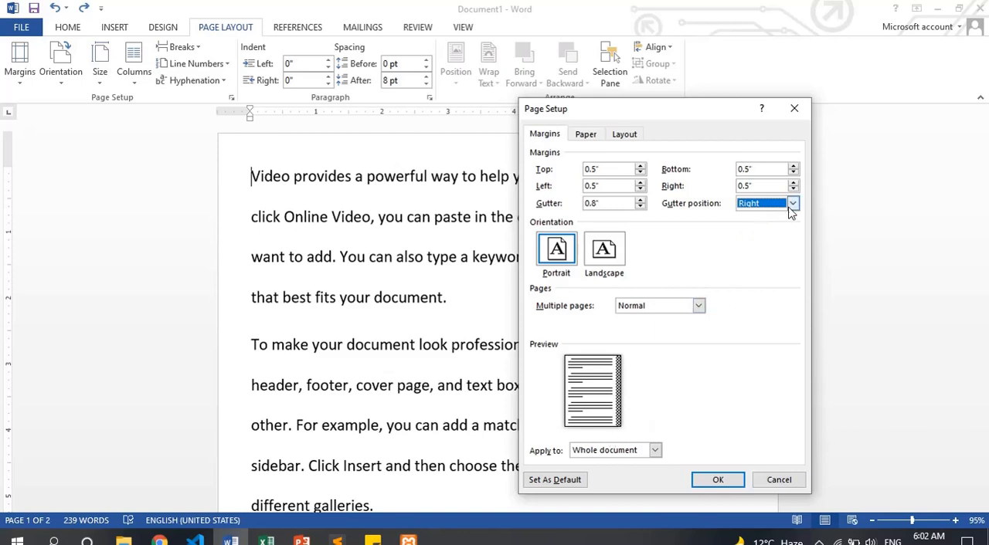
{"action": "left_click", "coordinate": [793, 204]}
{"action": "left_click", "coordinate": [762, 230]}
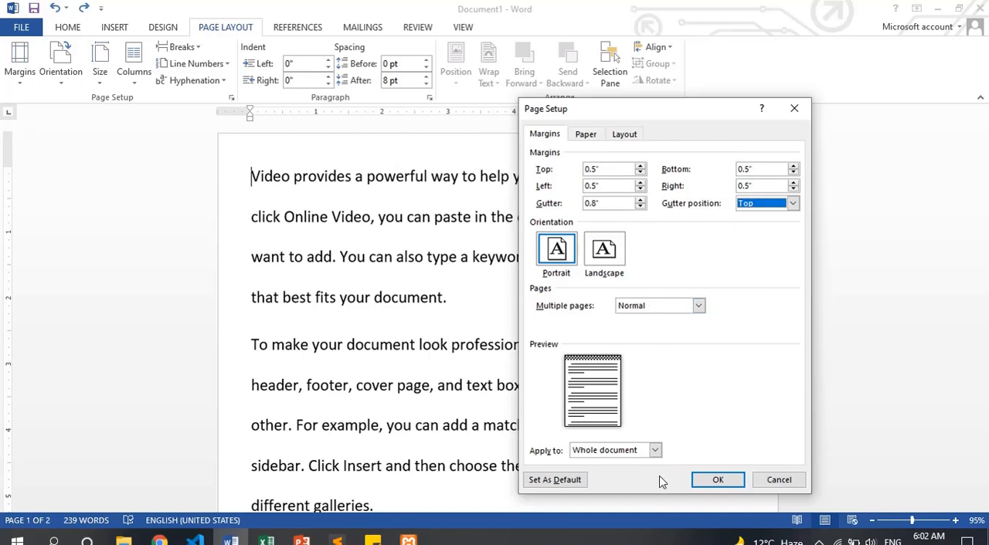
{"action": "left_click", "coordinate": [715, 480]}
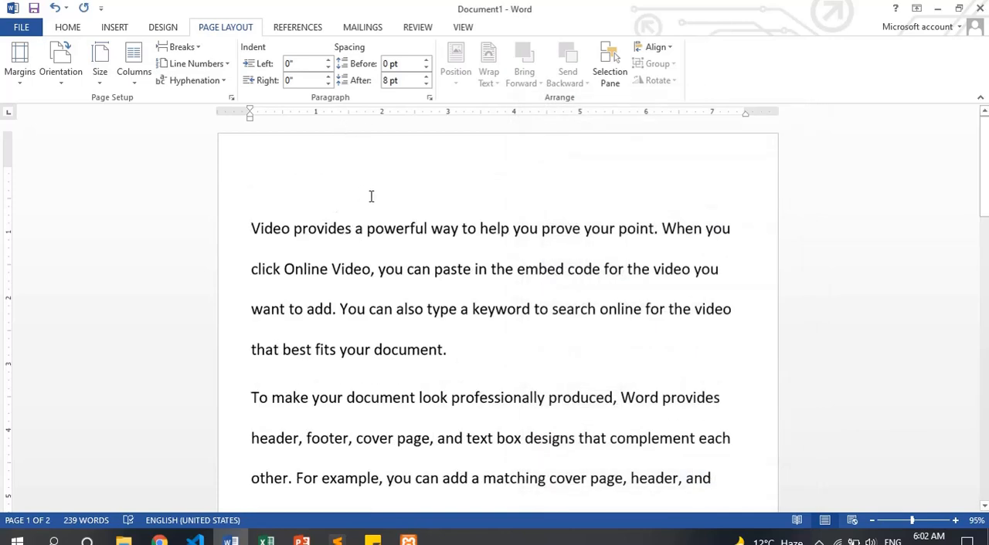
{"action": "left_click", "coordinate": [67, 85]}
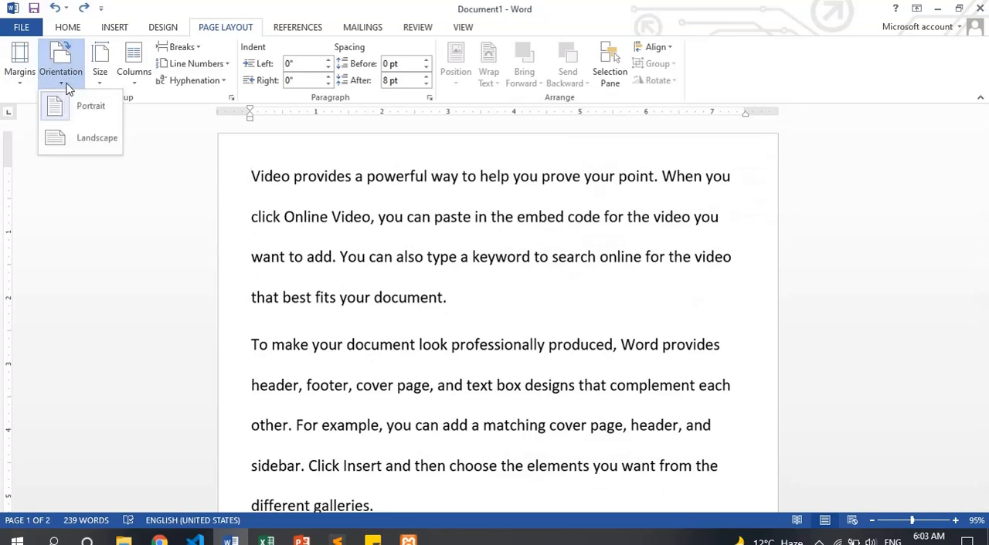
{"action": "left_click", "coordinate": [66, 85]}
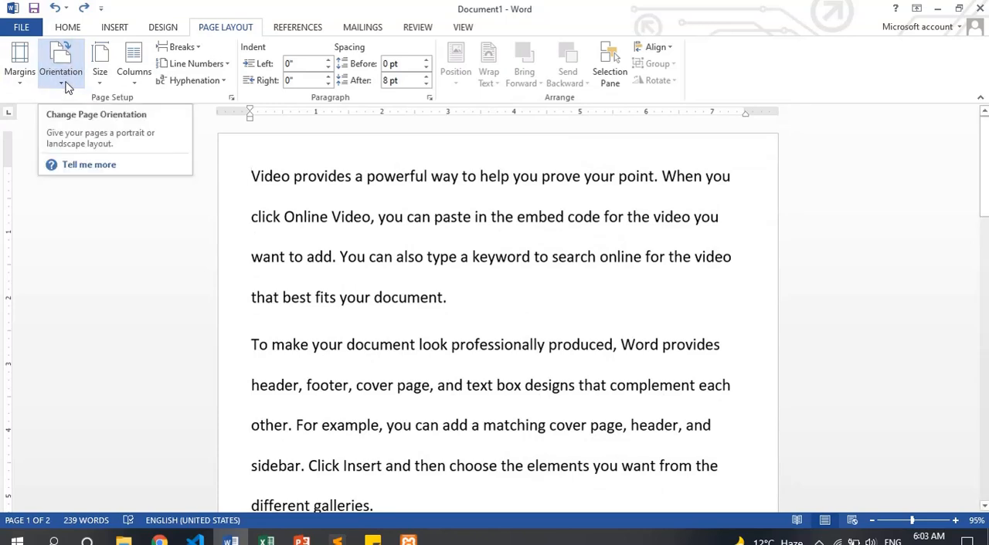
{"action": "left_click", "coordinate": [66, 85]}
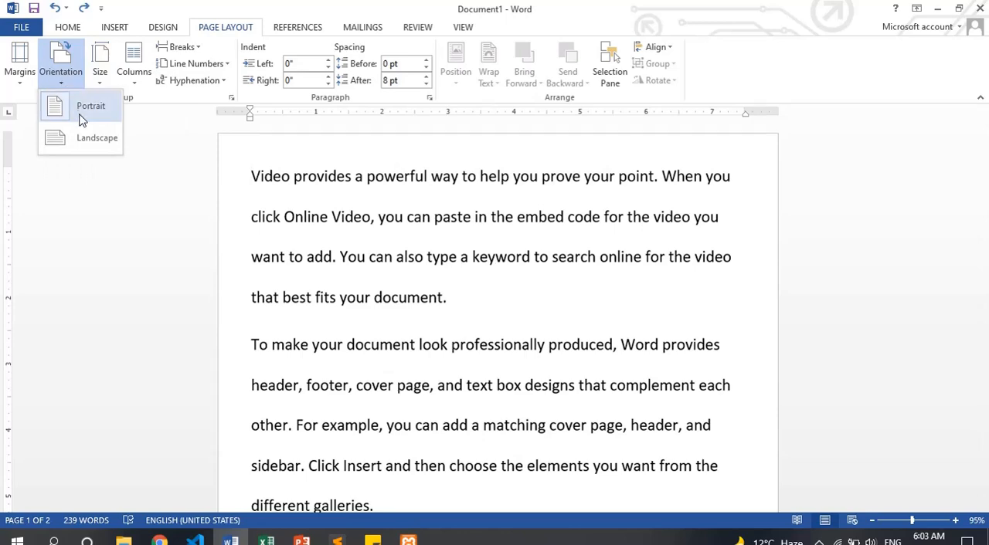
{"action": "left_click", "coordinate": [387, 343]}
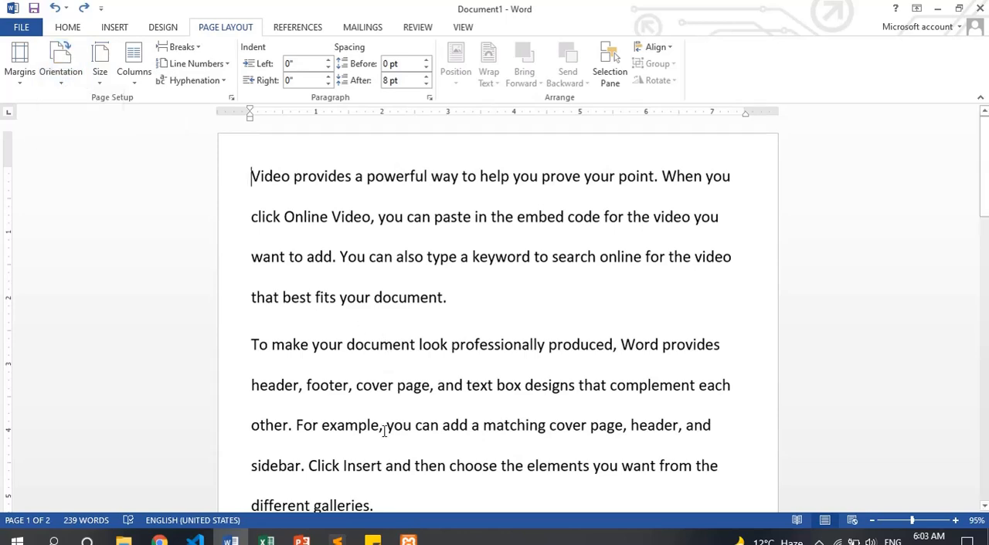
Copy the entire document text and paste it three times at the end of the document
{"action": "key", "text": "ctrl+a"}
{"action": "key", "text": "ctrl+End"}
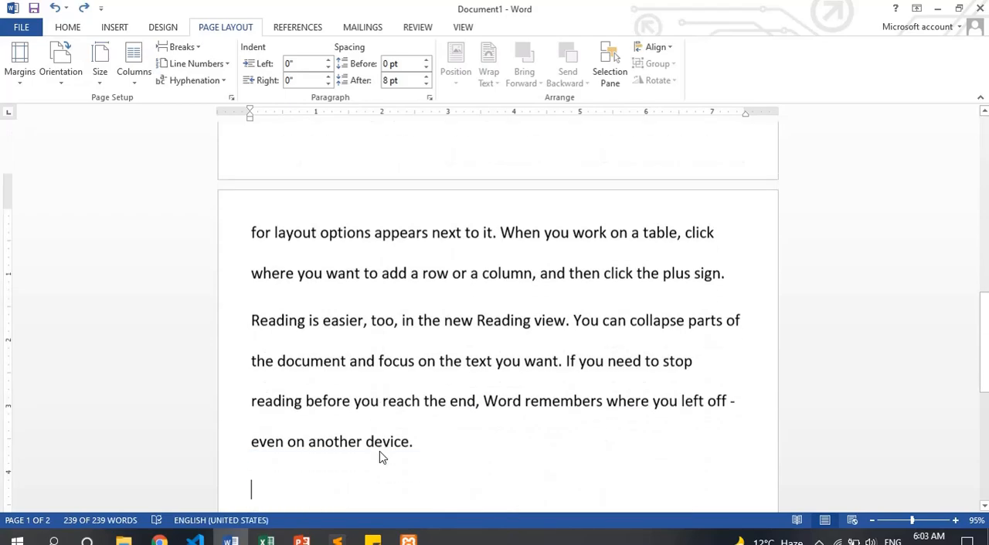
{"action": "scroll", "coordinate": [380, 451], "scroll_direction": "up", "scroll_amount": 3}
{"action": "key", "text": "ctrl+v"}
{"action": "key", "text": "ctrl+v"}
{"action": "key", "text": "ctrl+v"}
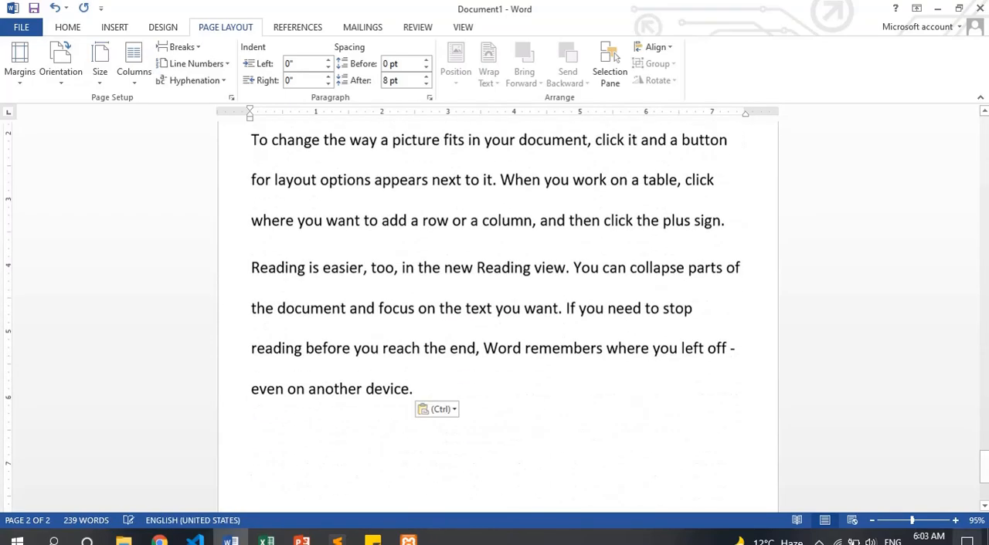
Return to the start of the document and show it in the Multiple Pages view
{"action": "left_click_drag", "start_coordinate": [899, 524], "coordinate": [882, 524]}
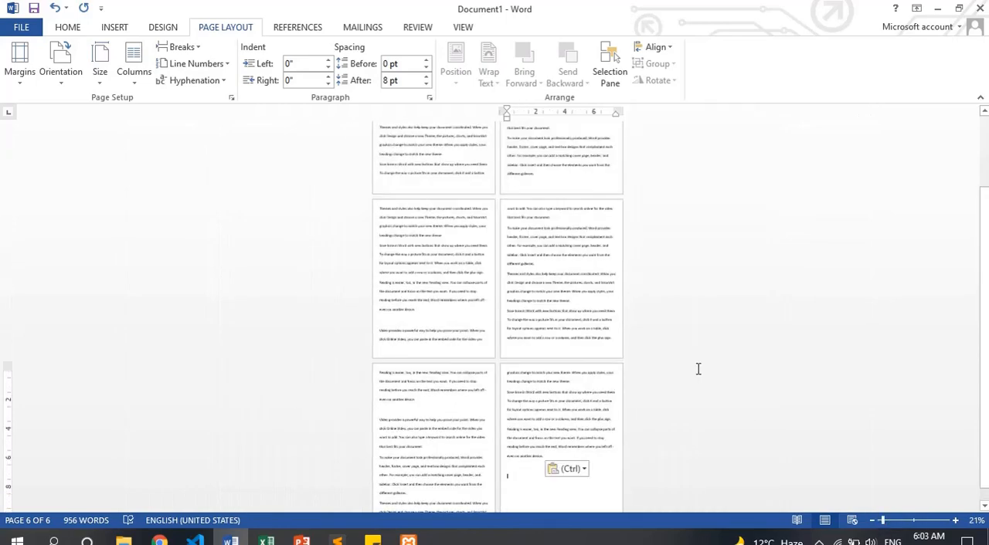
{"action": "key", "text": "ctrl+Home"}
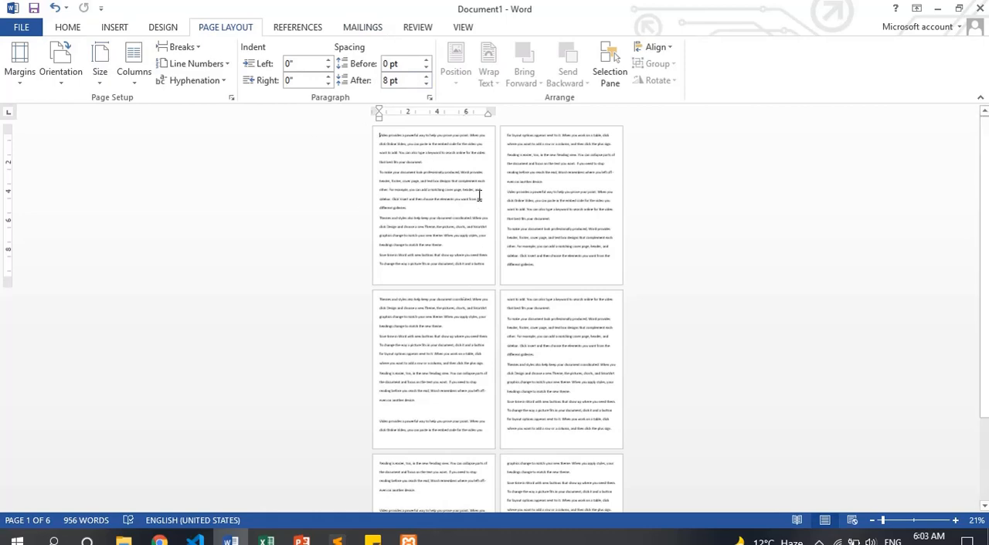
{"action": "left_click", "coordinate": [419, 28]}
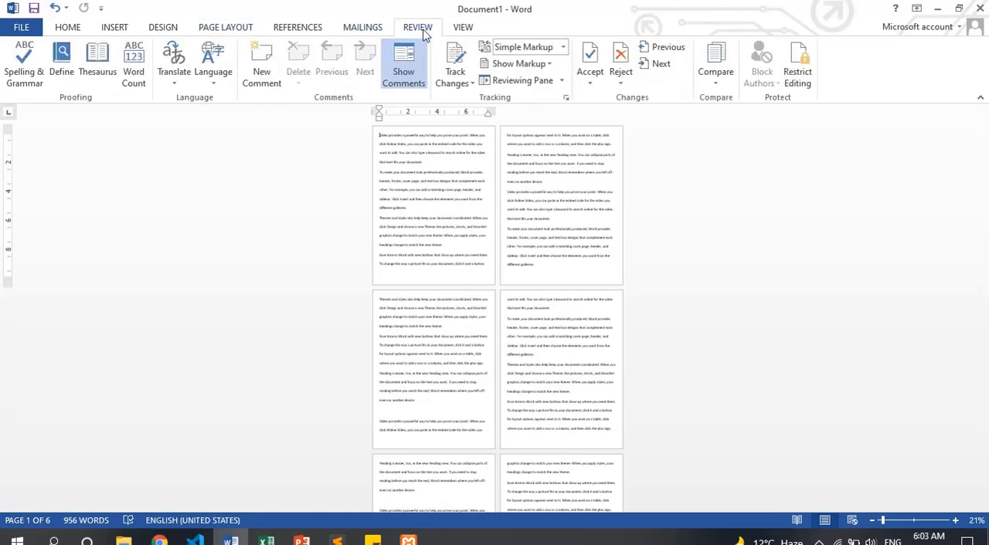
{"action": "left_click", "coordinate": [463, 28]}
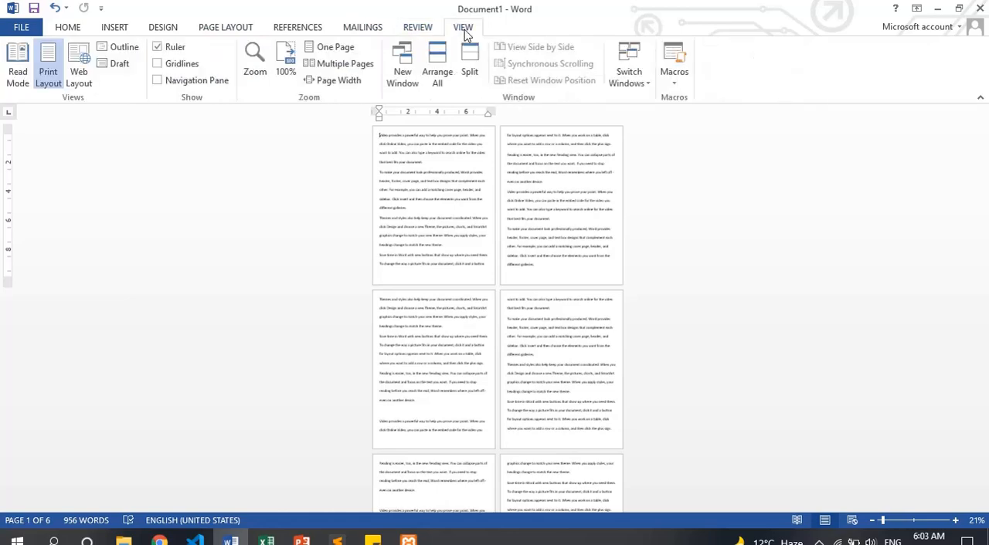
{"action": "left_click", "coordinate": [342, 65]}
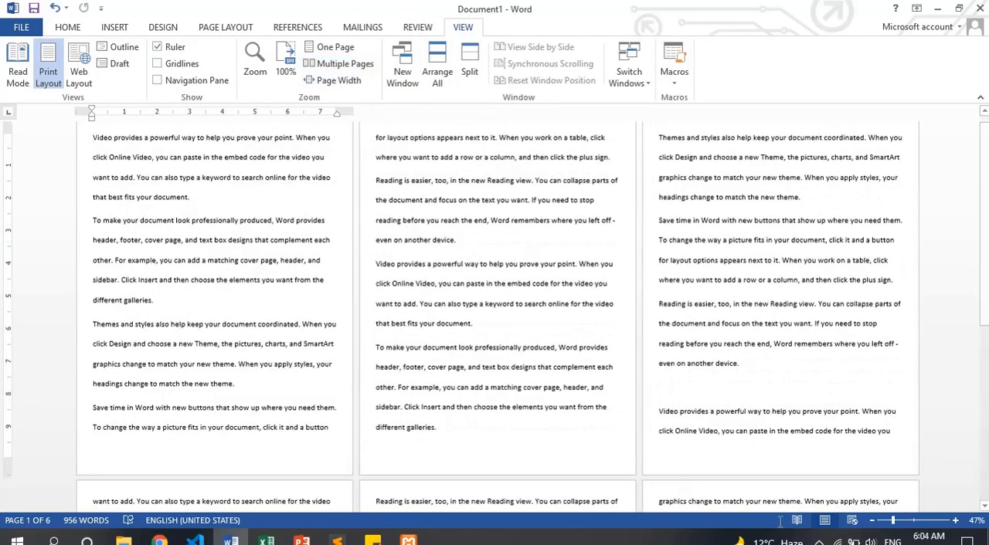
Zoom out to 35% to see the pages together and set the document orientation to Landscape
{"action": "left_click_drag", "start_coordinate": [892, 522], "coordinate": [889, 521]}
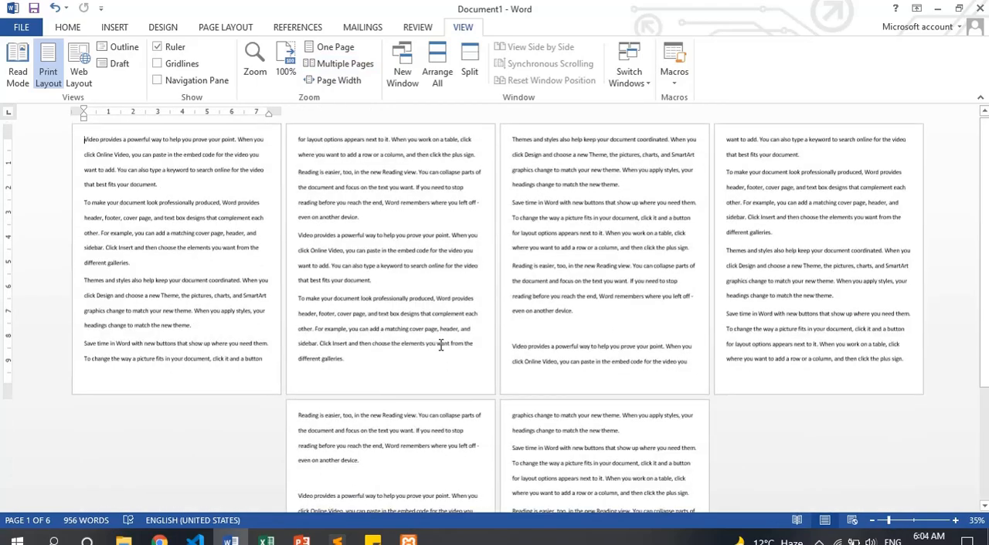
{"action": "left_click", "coordinate": [117, 29]}
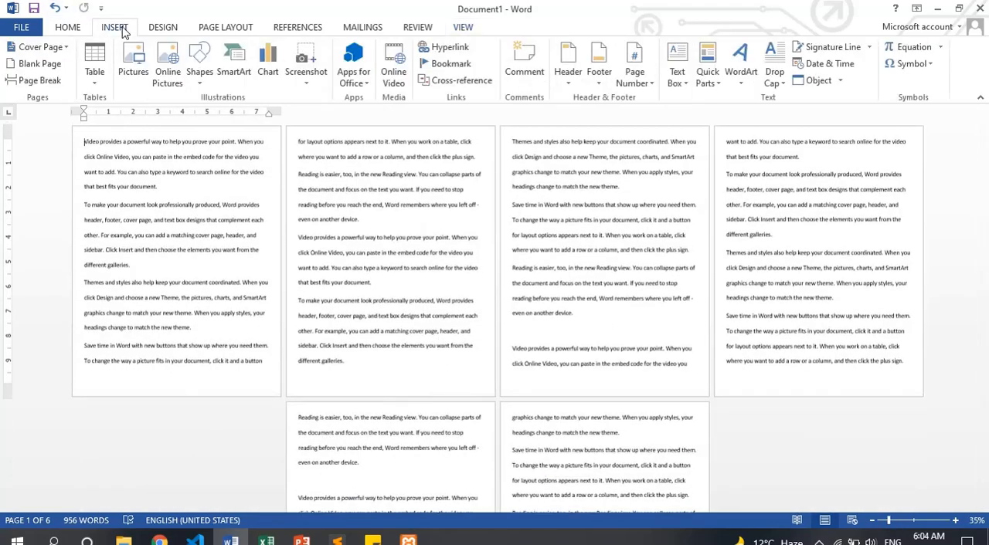
{"action": "left_click", "coordinate": [225, 30]}
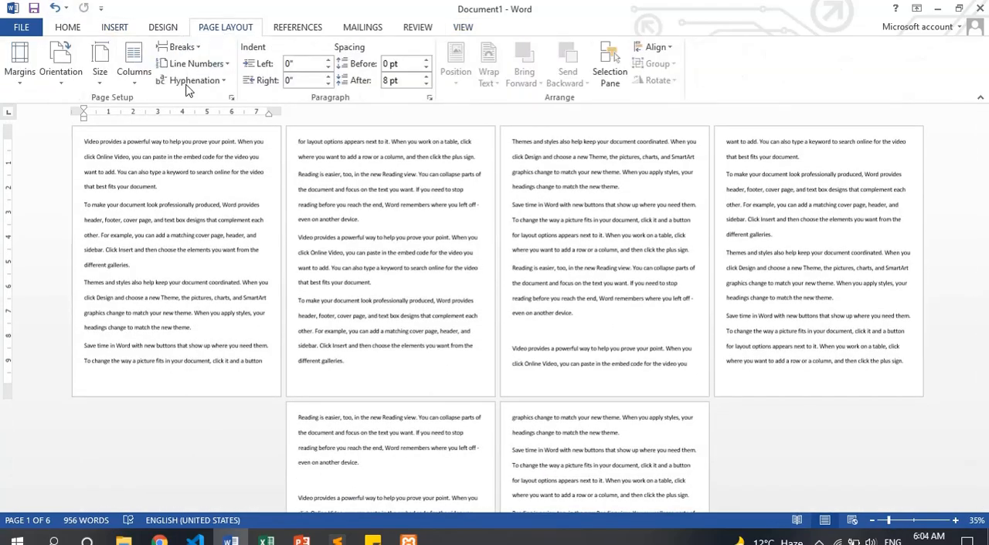
{"action": "left_click", "coordinate": [62, 71]}
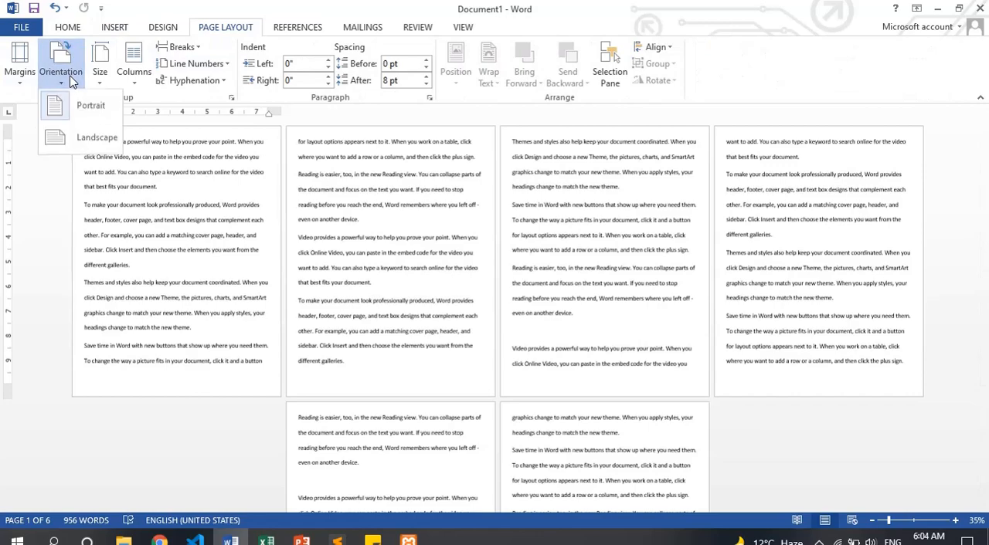
{"action": "left_click", "coordinate": [85, 139]}
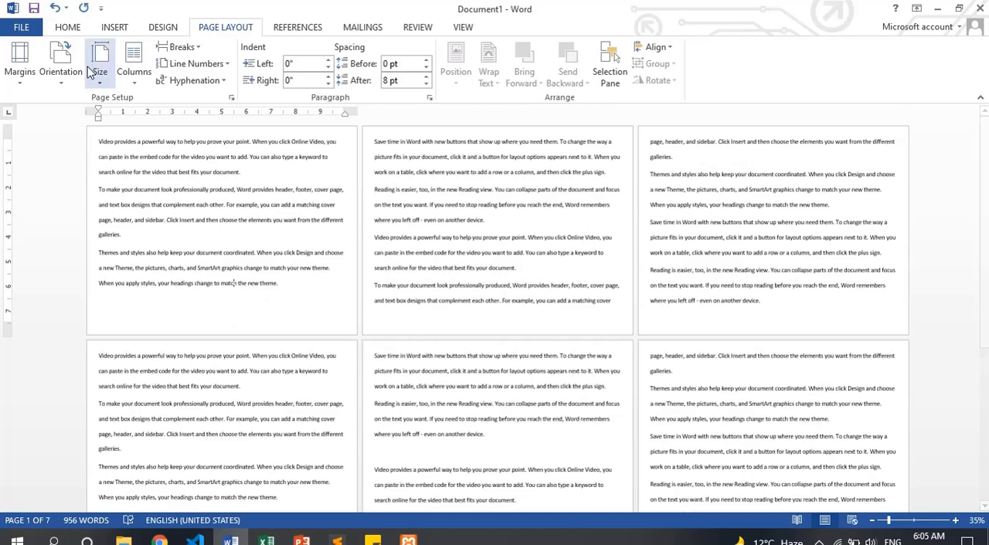
Switch the page orientation back to Portrait and return it to Landscape for comparison
{"action": "left_click", "coordinate": [65, 79]}
{"action": "left_click", "coordinate": [85, 109]}
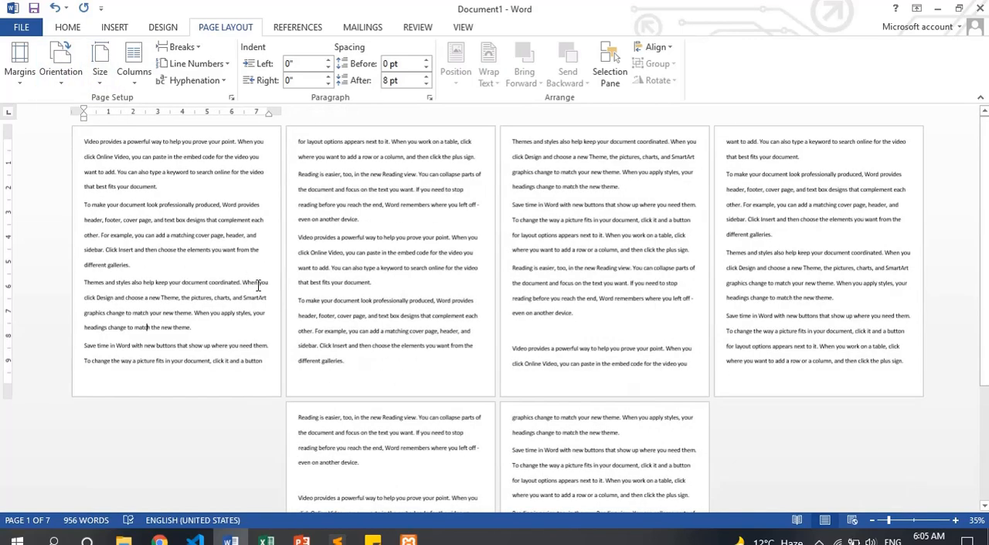
{"action": "left_click", "coordinate": [59, 77]}
{"action": "left_click", "coordinate": [58, 133]}
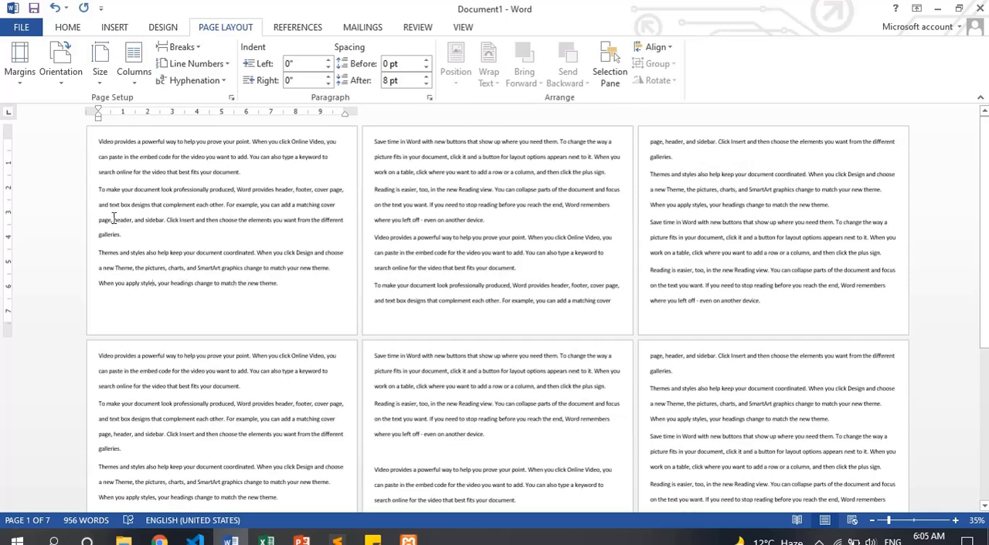
Return to the start of the document and set the paper size to A4
{"action": "left_click", "coordinate": [61, 77]}
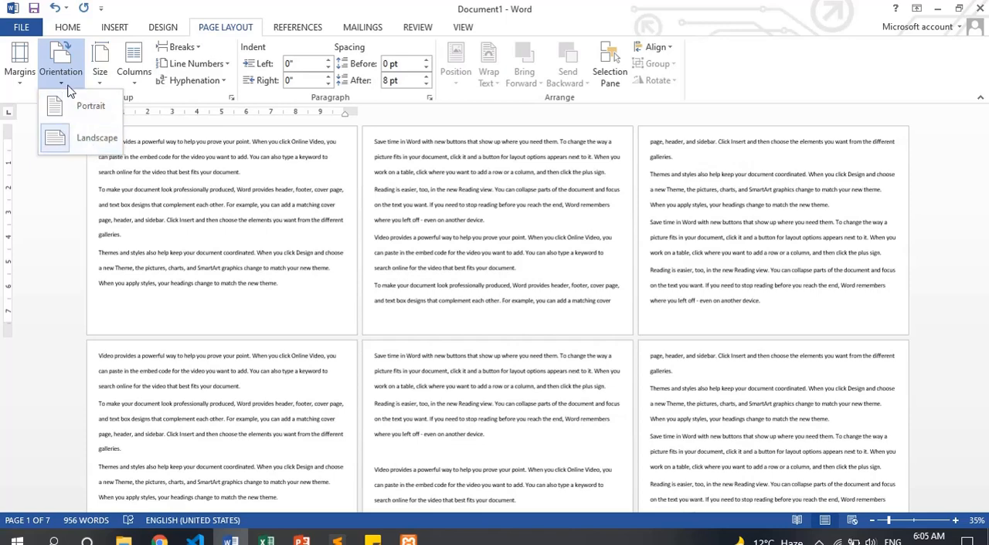
{"action": "left_click", "coordinate": [100, 77]}
{"action": "left_click", "coordinate": [269, 198]}
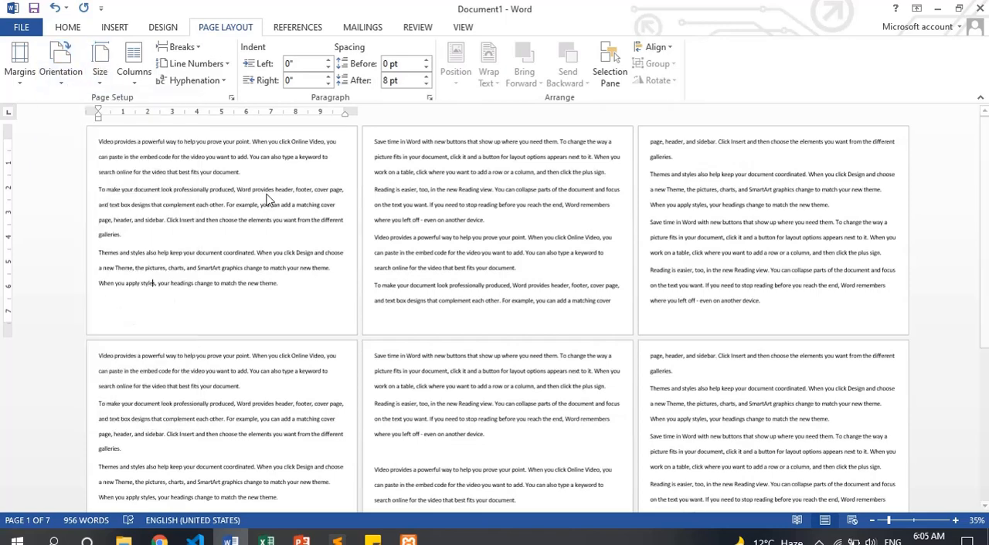
{"action": "left_click", "coordinate": [910, 522]}
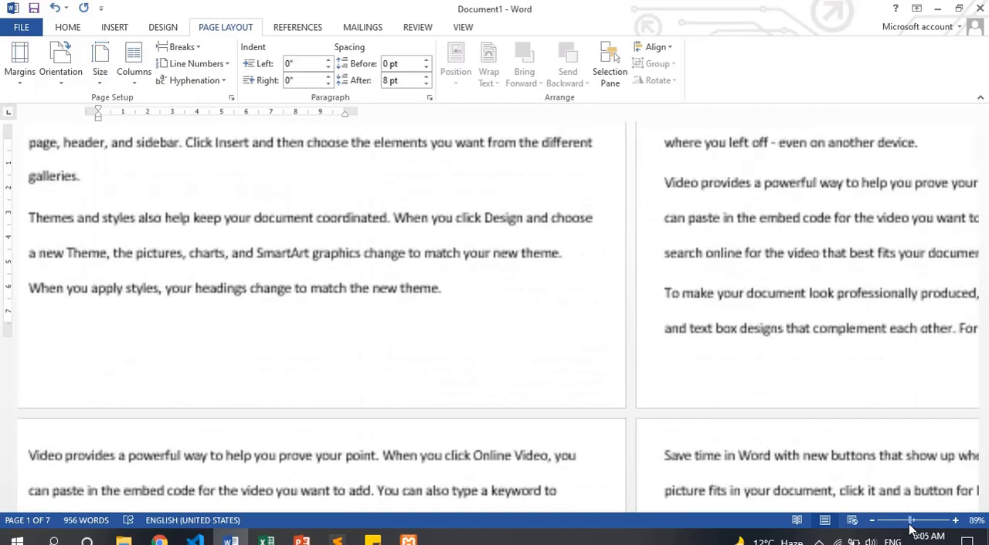
{"action": "key", "text": "ctrl+Home"}
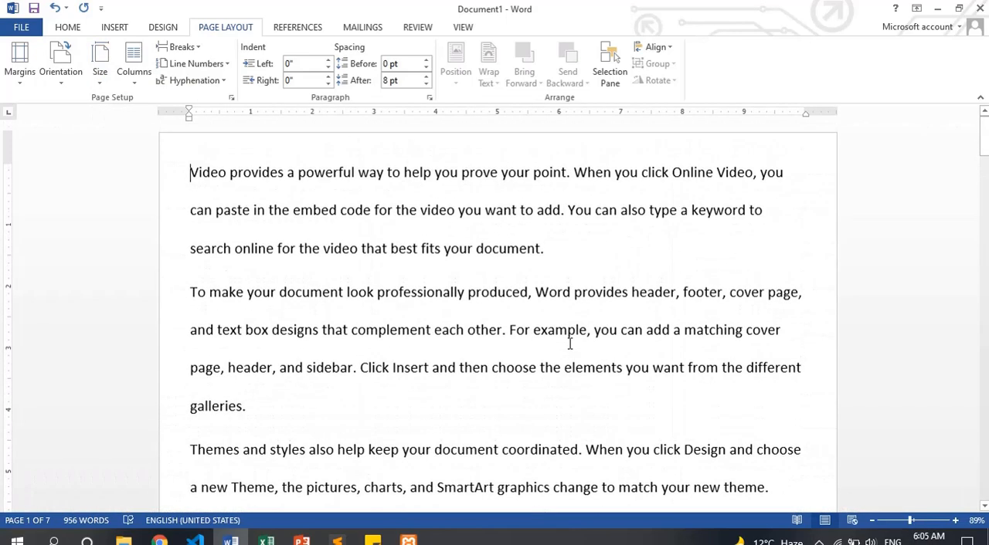
{"action": "left_click", "coordinate": [106, 57]}
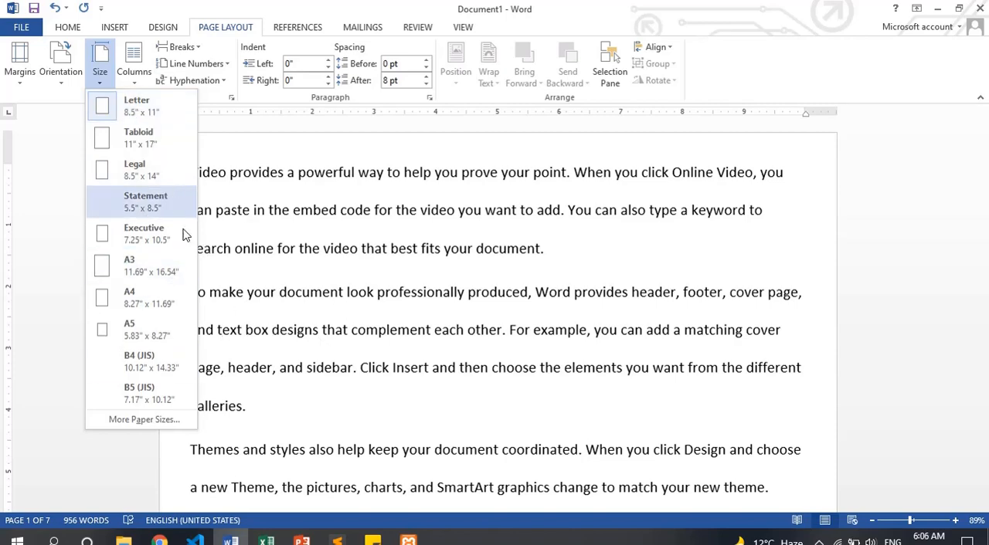
{"action": "left_click", "coordinate": [130, 296]}
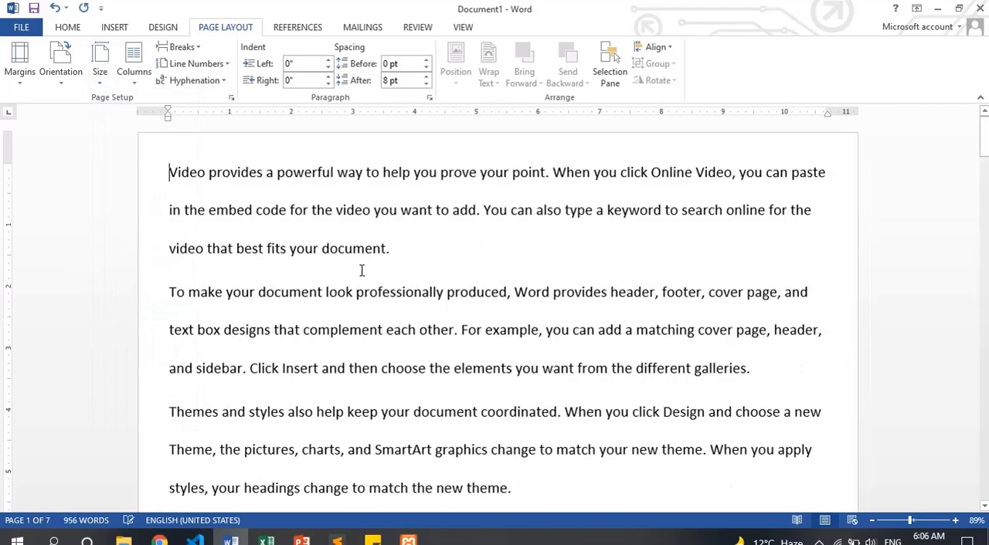
Examine the A4 landscape pages in the print preview and return to the document
{"action": "mouse_move", "coordinate": [910, 523]}
{"action": "left_mouse_down"}
{"action": "mouse_move", "coordinate": [891, 524]}
{"action": "mouse_move", "coordinate": [900, 524]}
{"action": "left_mouse_up"}
{"action": "key", "text": "ctrl+p"}
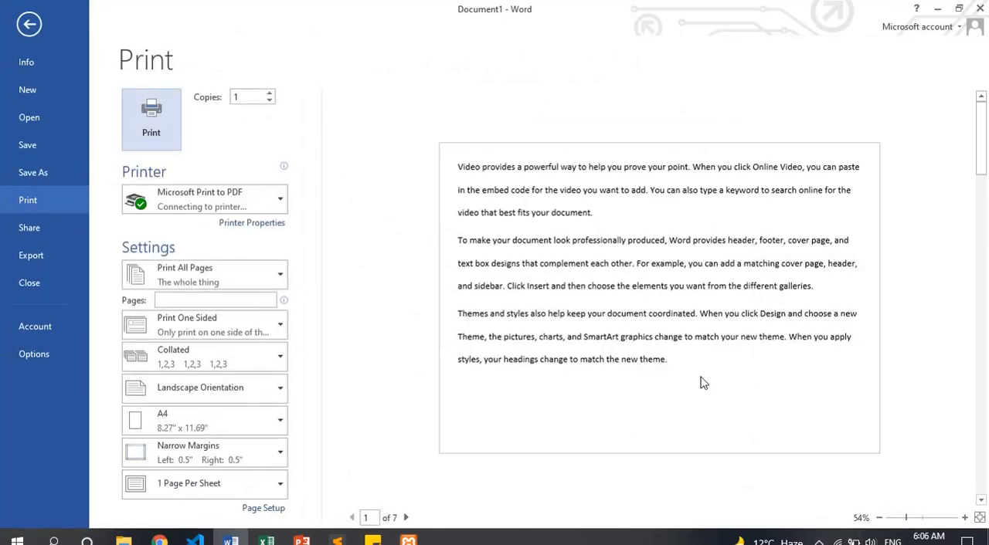
{"action": "key", "text": "Escape"}
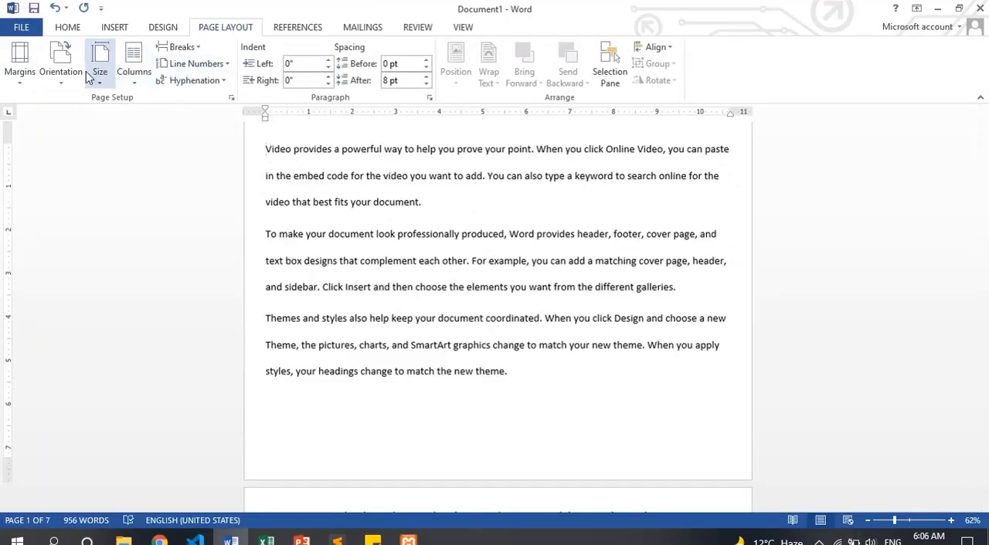
Set the page orientation to Portrait and check the A4 pages in the print preview
{"action": "left_click", "coordinate": [62, 66]}
{"action": "left_click", "coordinate": [87, 110]}
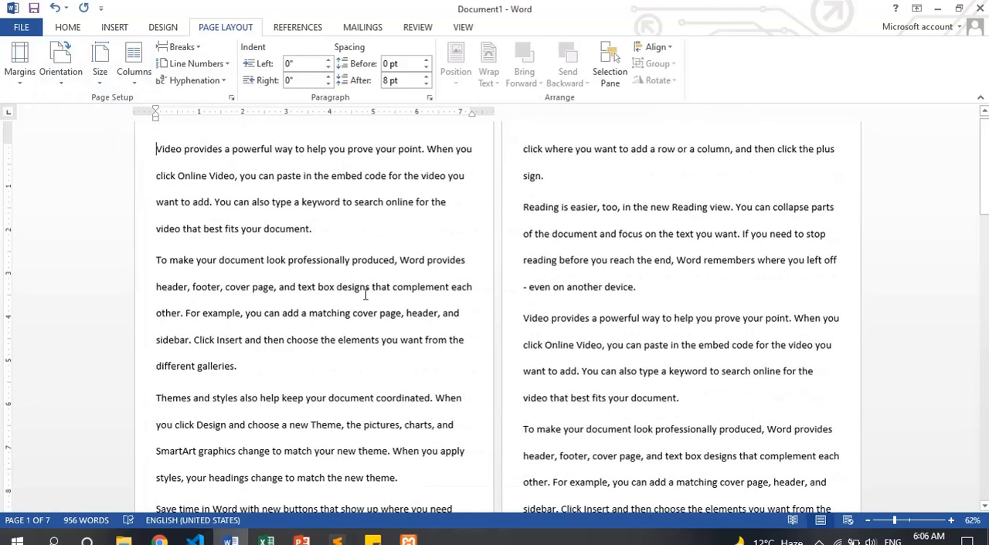
{"action": "key", "text": "ctrl+p"}
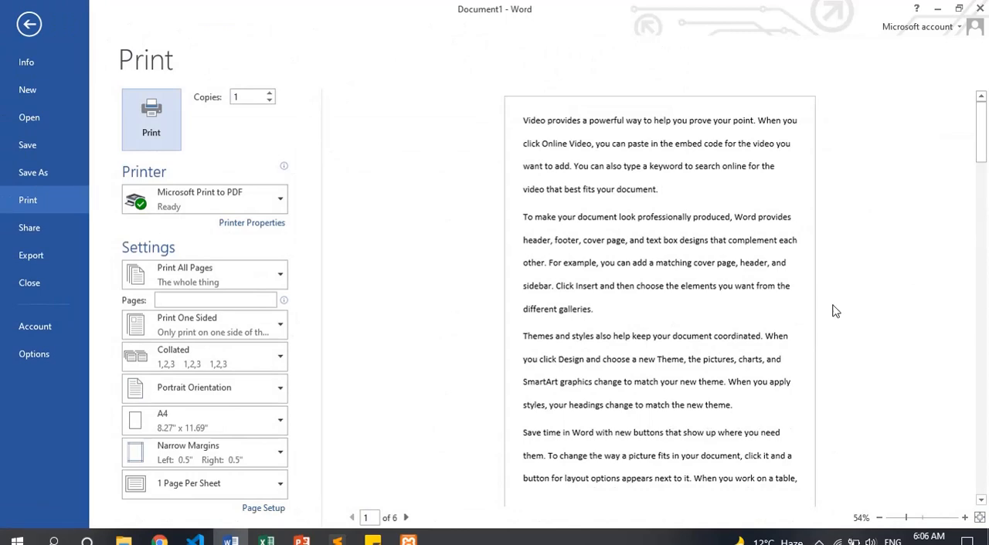
{"action": "key", "text": "Escape"}
Open the Page Setup paper settings for a custom size and move the dialog aside
{"action": "left_click", "coordinate": [98, 80]}
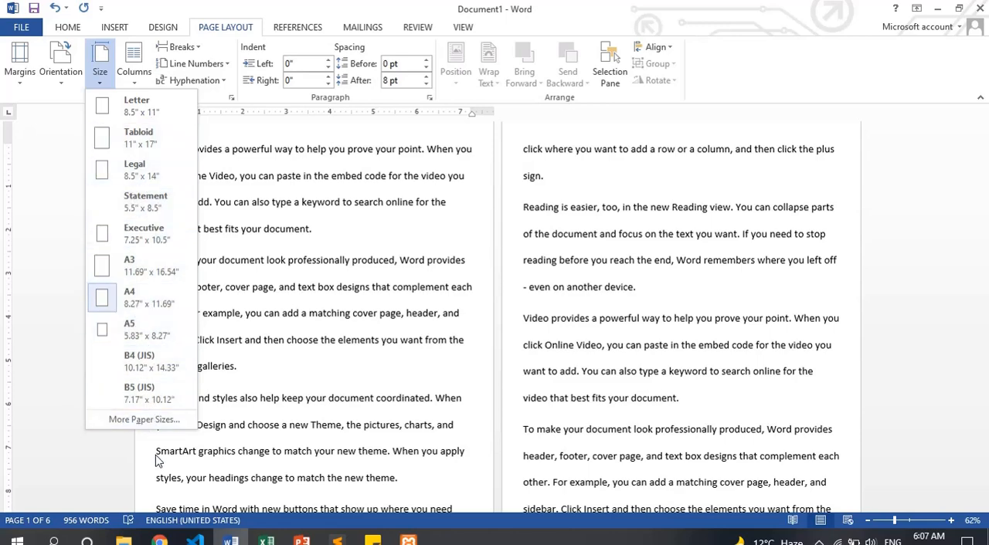
{"action": "left_click", "coordinate": [151, 421]}
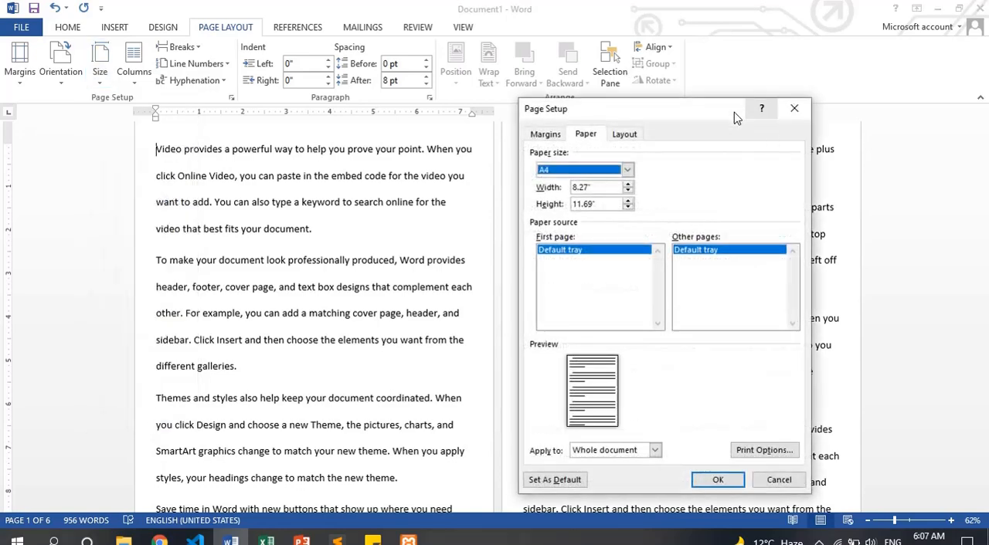
{"action": "left_click_drag", "start_coordinate": [734, 112], "coordinate": [791, 85]}
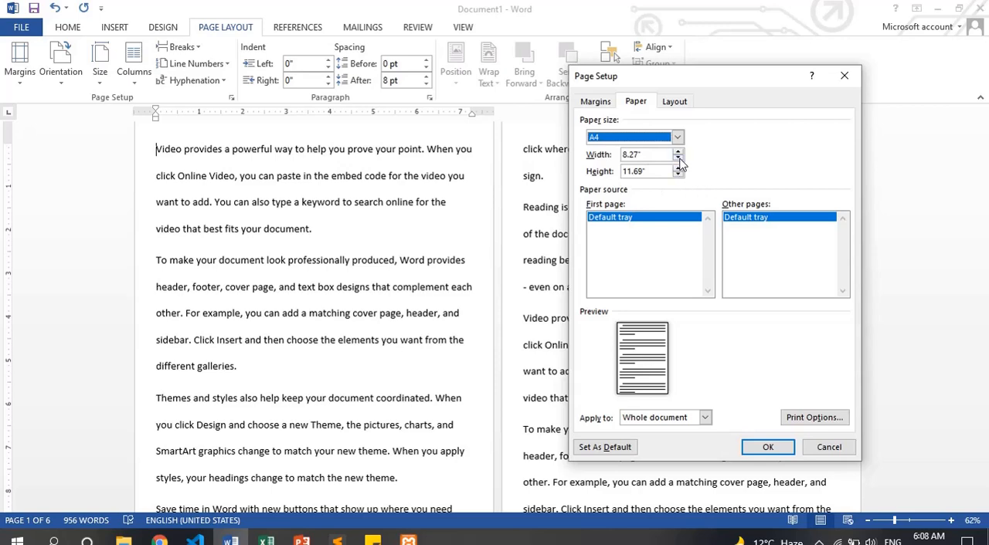
Try raising the paper width to 8.5" and lowering it to 7.8" in small increments
{"action": "left_click", "coordinate": [677, 151]}
{"action": "left_click", "coordinate": [678, 151]}
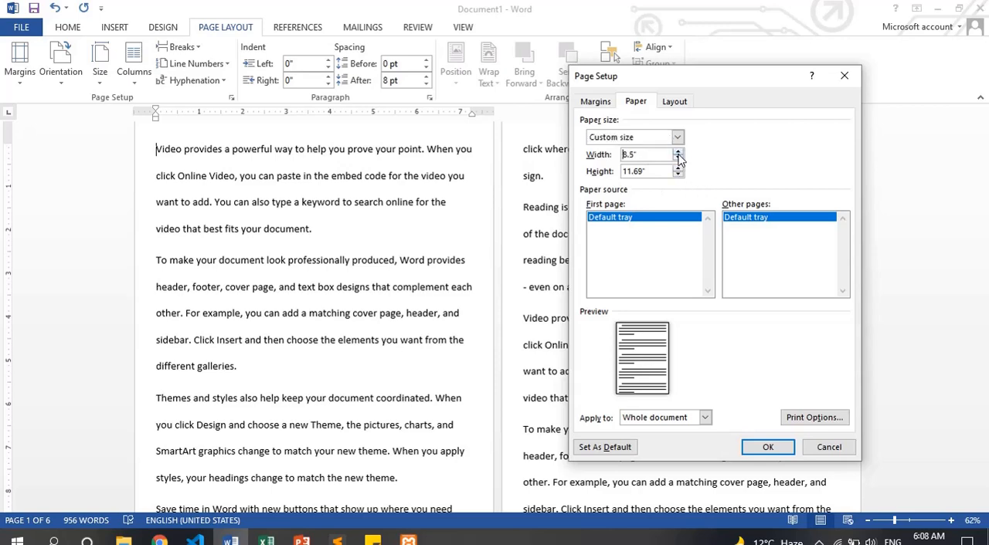
{"action": "left_click", "coordinate": [678, 157]}
{"action": "left_click", "coordinate": [677, 158]}
{"action": "left_click", "coordinate": [678, 158]}
{"action": "left_click", "coordinate": [678, 158]}
{"action": "left_click", "coordinate": [678, 157]}
{"action": "left_click", "coordinate": [677, 157]}
{"action": "left_click", "coordinate": [678, 157]}
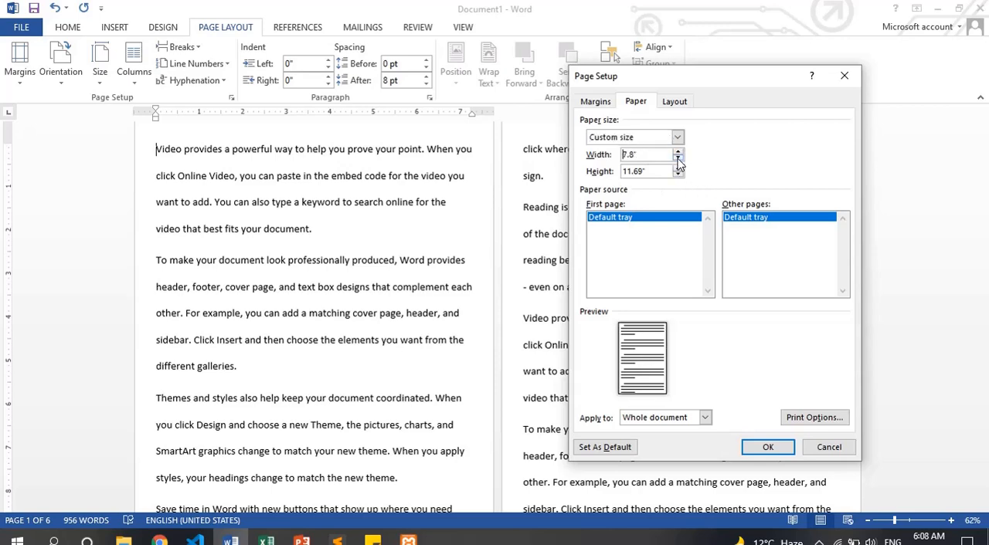
{"action": "left_click", "coordinate": [678, 152]}
{"action": "left_click", "coordinate": [677, 152]}
{"action": "left_click", "coordinate": [678, 152]}
{"action": "left_click", "coordinate": [678, 153]}
{"action": "left_click", "coordinate": [678, 152]}
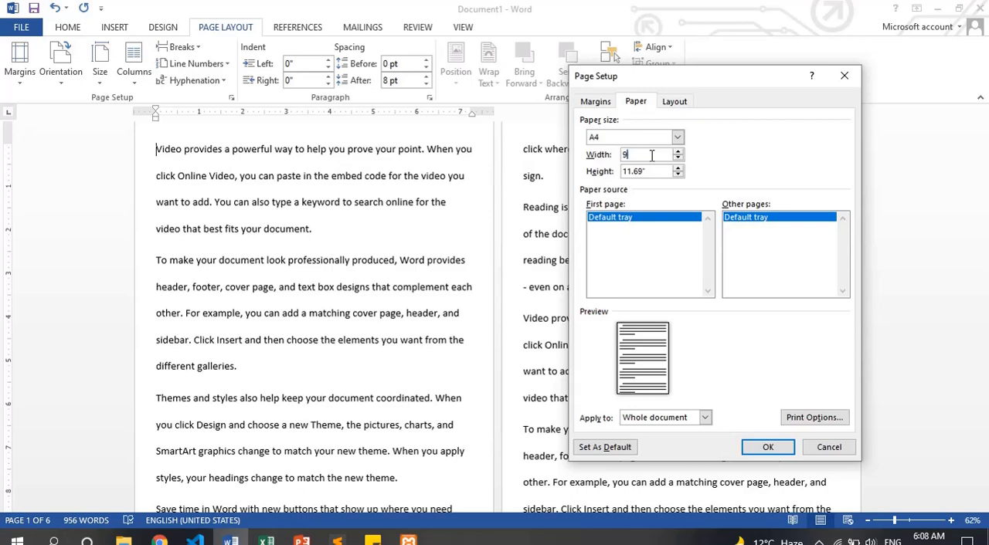
Apply a custom paper size of 9" wide by 9" high to the whole document and zoom out to 41%
{"action": "type", "text": "9"}
{"action": "key", "text": "Tab"}
{"action": "type", "text": "9"}
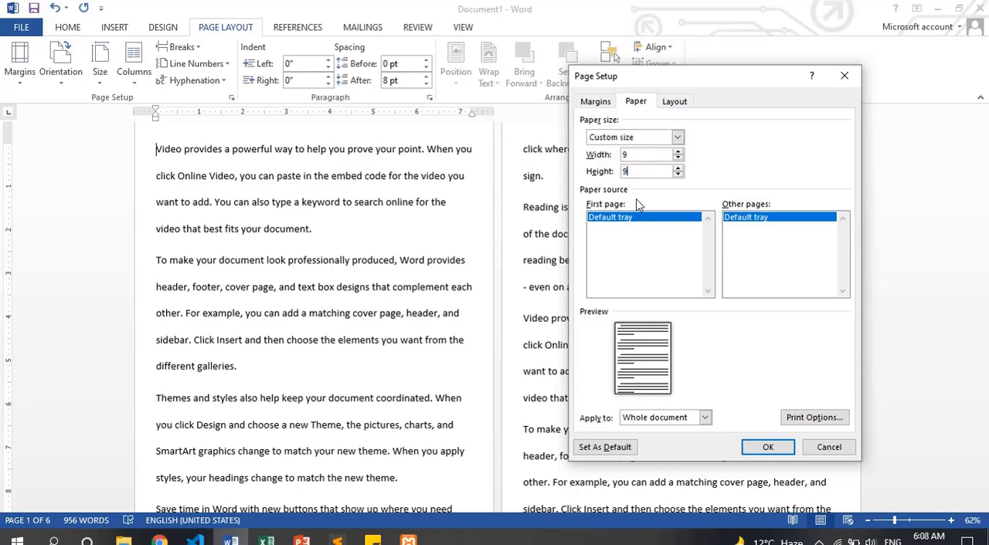
{"action": "left_click", "coordinate": [766, 448]}
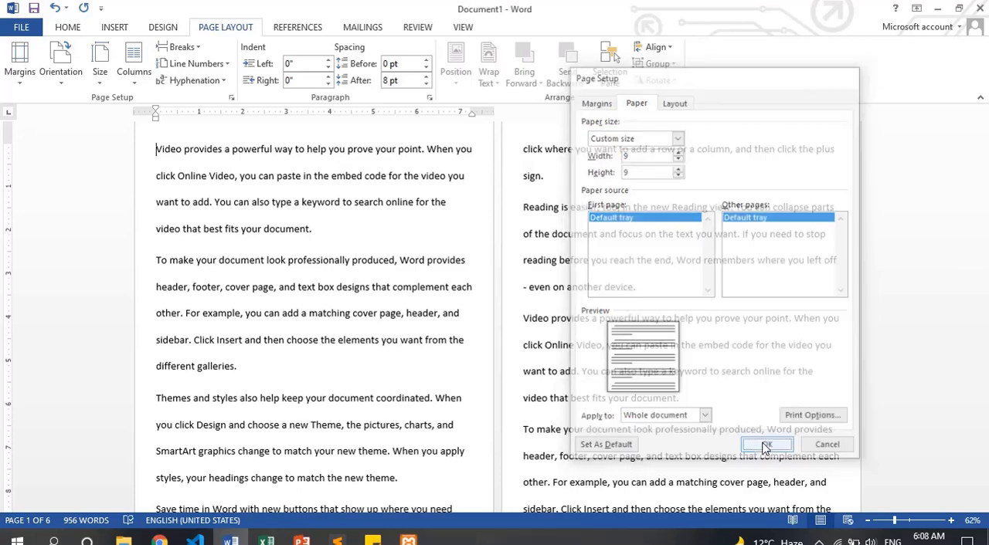
{"action": "left_click_drag", "start_coordinate": [890, 526], "coordinate": [886, 526]}
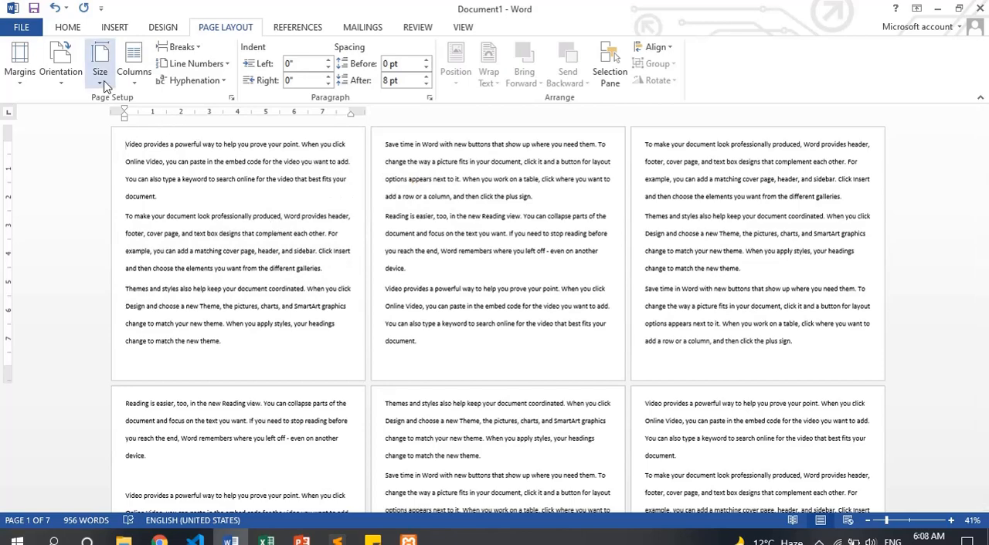
Apply a custom paper size of 8" wide by 12" high to the whole document and check the print preview
{"action": "left_click", "coordinate": [108, 83]}
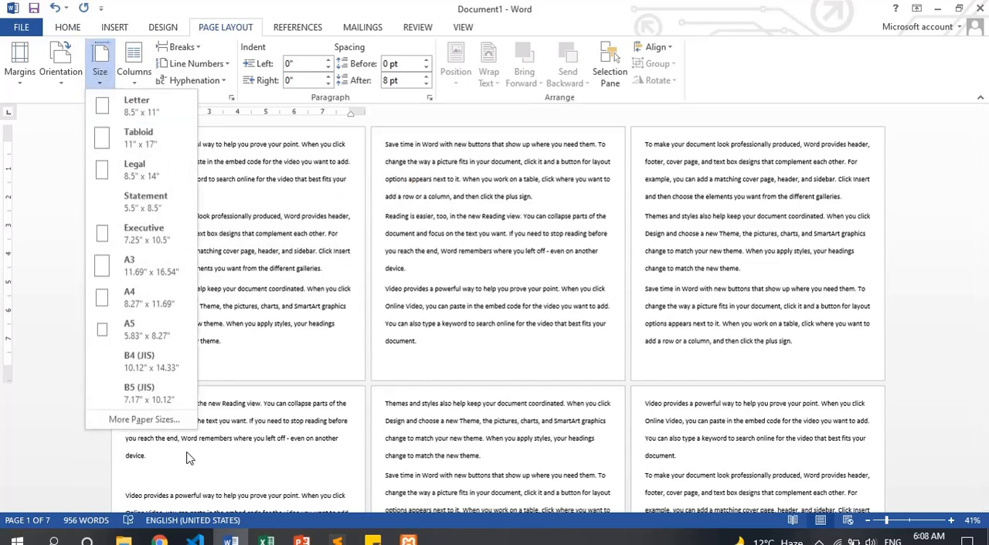
{"action": "left_click", "coordinate": [144, 422]}
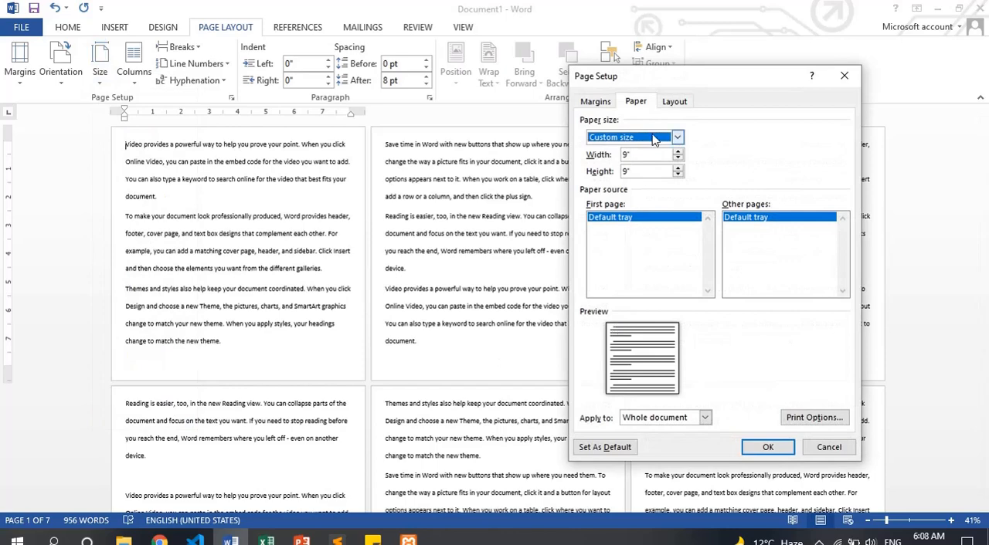
{"action": "left_click", "coordinate": [634, 156]}
{"action": "key", "text": "Tab"}
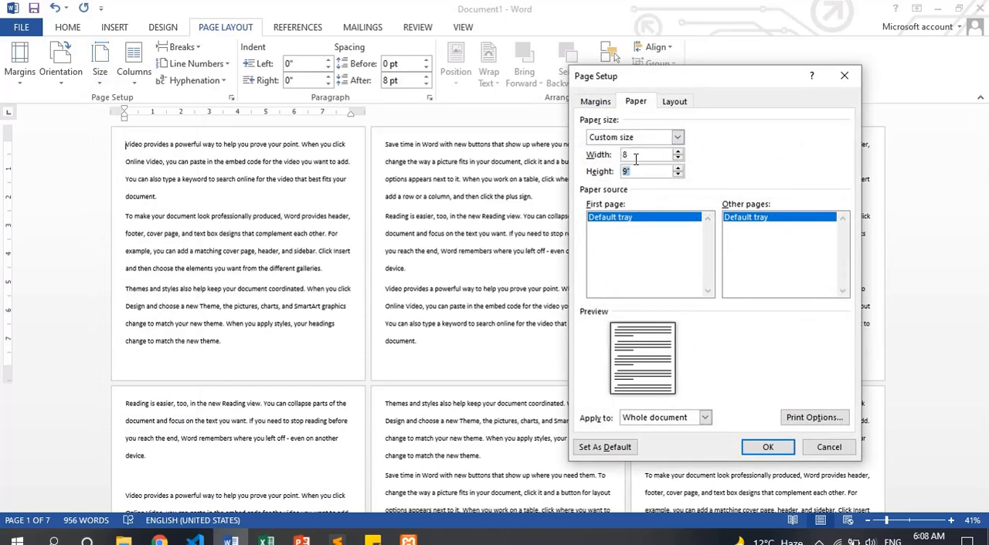
{"action": "left_click", "coordinate": [763, 447]}
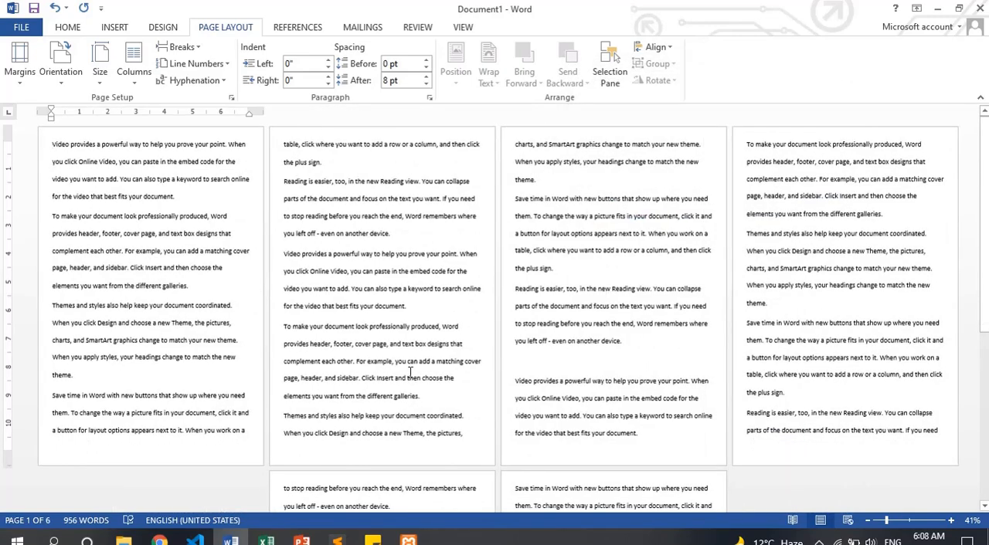
{"action": "key", "text": "ctrl+p"}
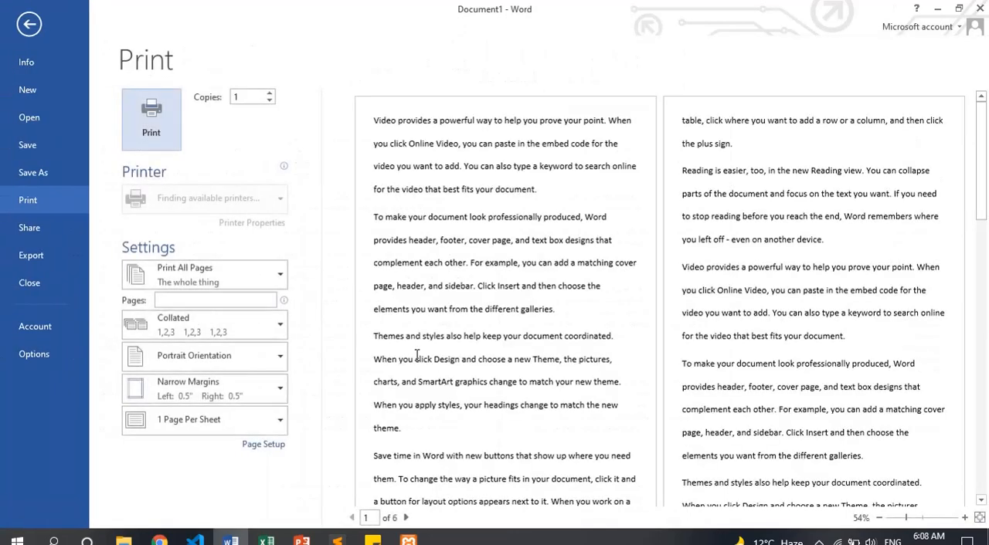
{"action": "key", "text": "Escape"}
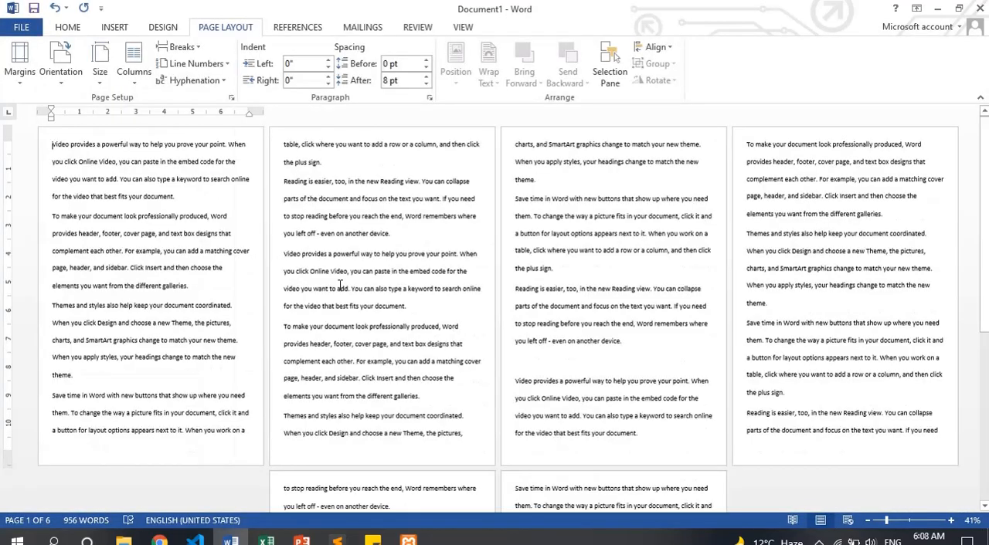
Delete all of the text in the document
{"action": "key", "text": "ctrl+a"}
{"action": "key", "text": "Delete"}
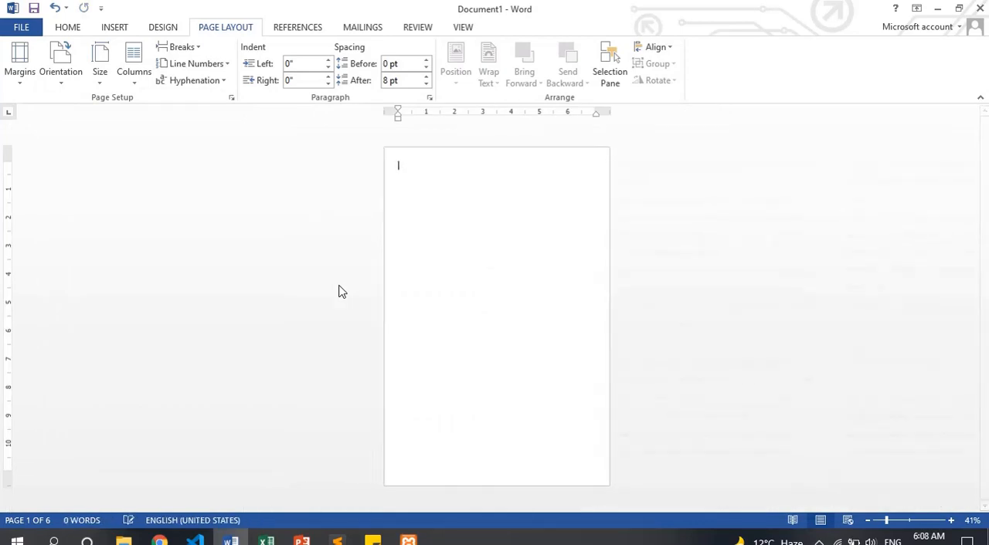
{"action": "left_click", "coordinate": [104, 81]}
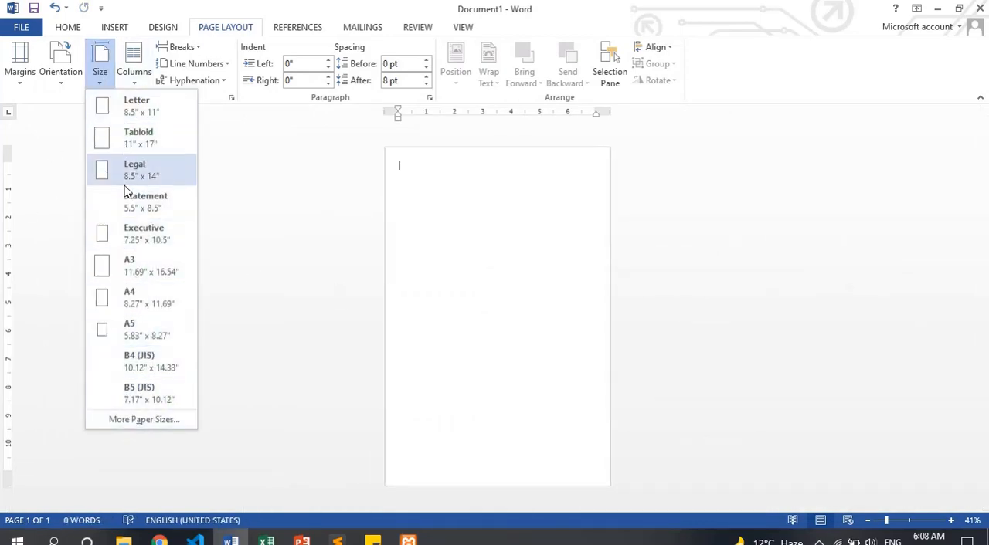
{"action": "left_click", "coordinate": [145, 419]}
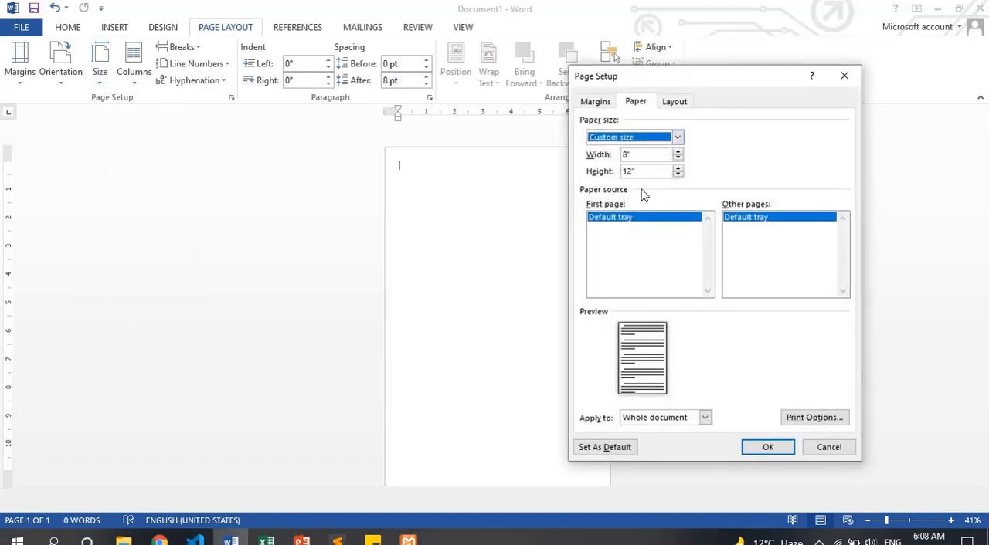
{"action": "left_click", "coordinate": [839, 89]}
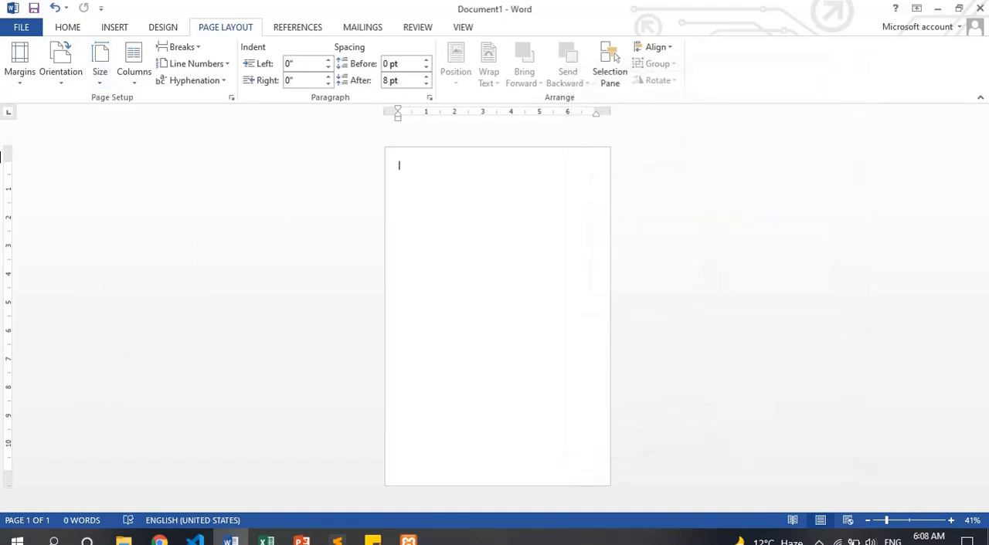
Set the document's paper size to A4 and zoom in to 80%
{"action": "left_click", "coordinate": [93, 81]}
{"action": "left_click", "coordinate": [155, 298]}
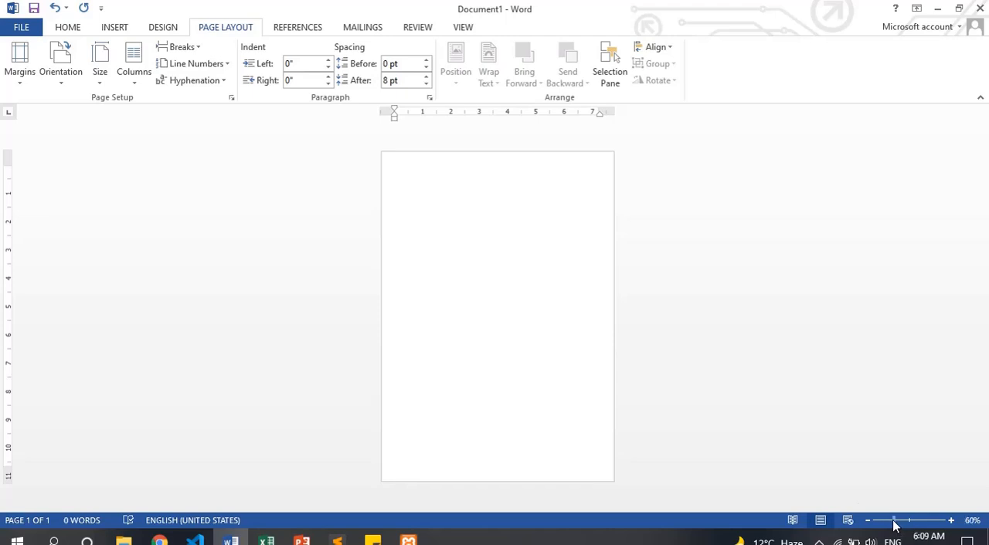
{"action": "left_click_drag", "start_coordinate": [887, 520], "coordinate": [902, 525]}
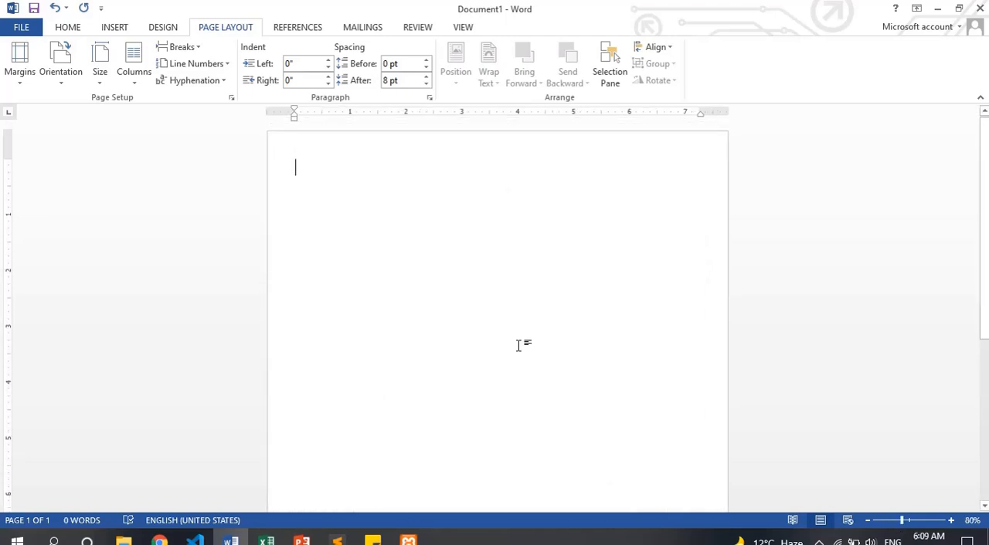
Generate sample paragraphs on the blank page with =rand()
{"action": "left_click", "coordinate": [133, 75]}
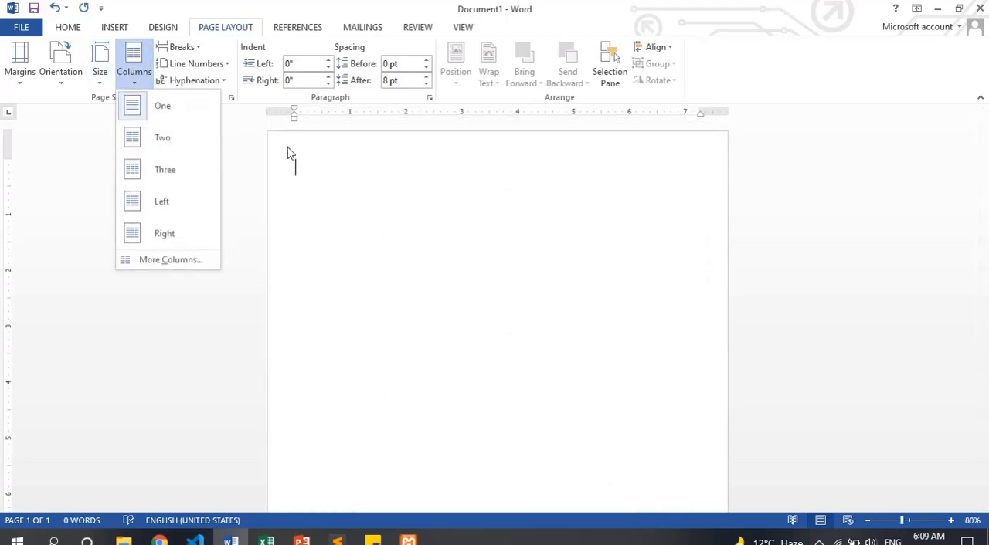
{"action": "left_click", "coordinate": [305, 159]}
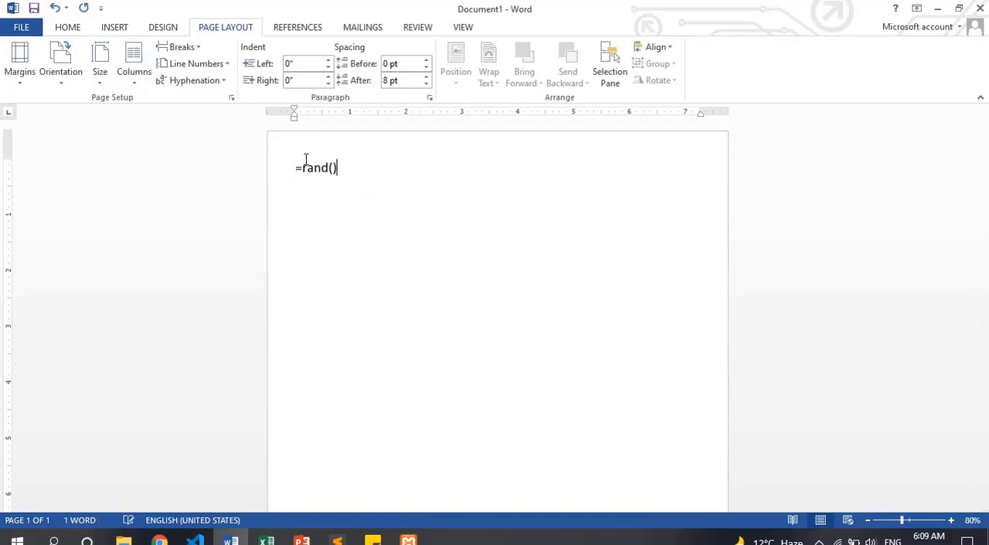
{"action": "type", "text": "=rand()"}
{"action": "key", "text": "Return"}
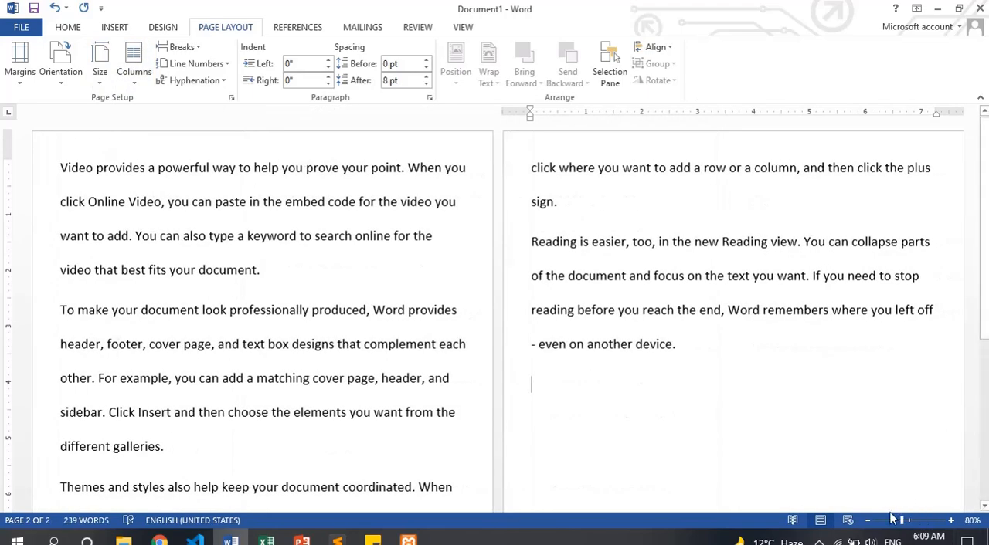
Switch the document view to one page and zoom in to 86% at the start of the text
{"action": "left_click", "coordinate": [888, 520]}
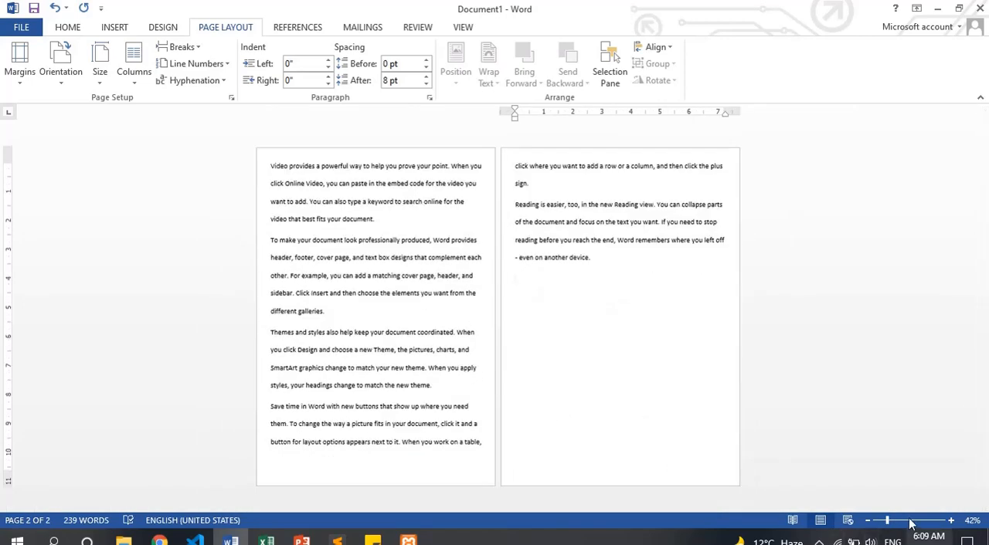
{"action": "left_click", "coordinate": [900, 521]}
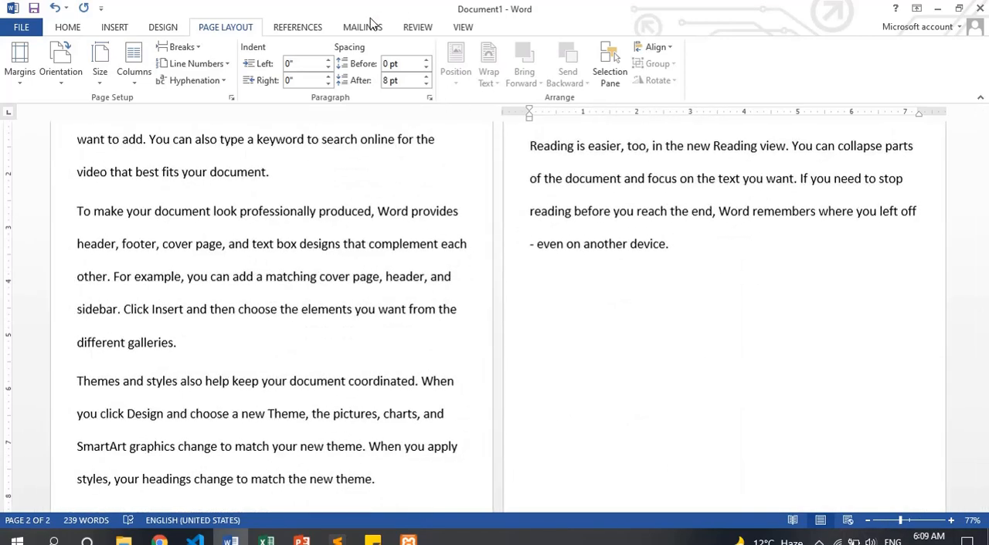
{"action": "left_click", "coordinate": [471, 32]}
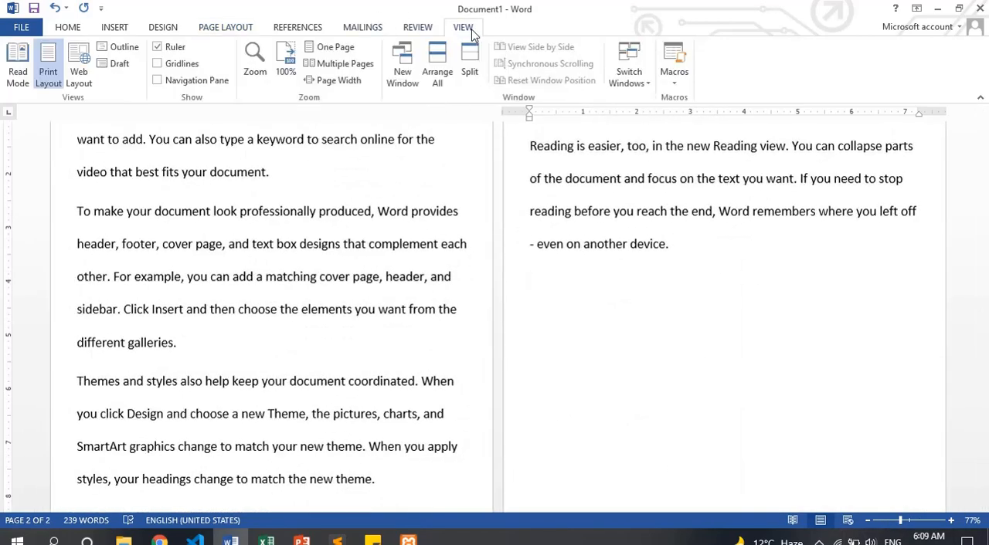
{"action": "left_click", "coordinate": [313, 52]}
{"action": "scroll", "coordinate": [405, 265], "scroll_direction": "up", "scroll_amount": 6}
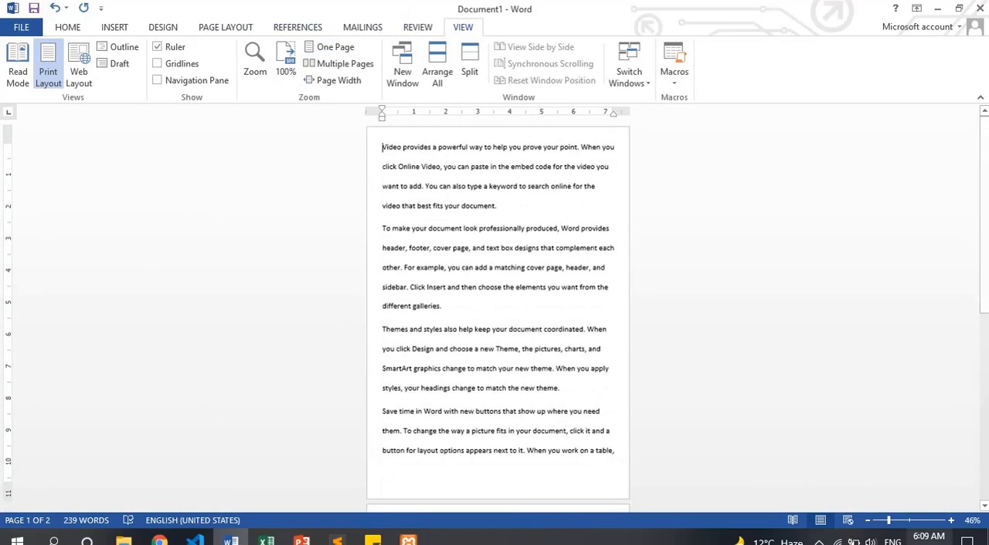
{"action": "left_click", "coordinate": [905, 520]}
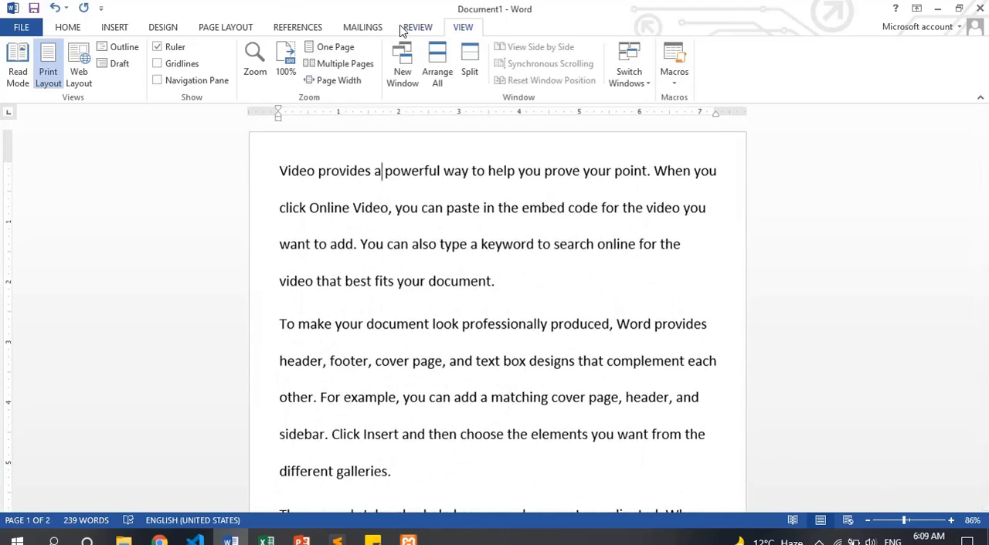
Format only the first paragraph, starting with "Video provides", in two columns
{"action": "left_click", "coordinate": [224, 31]}
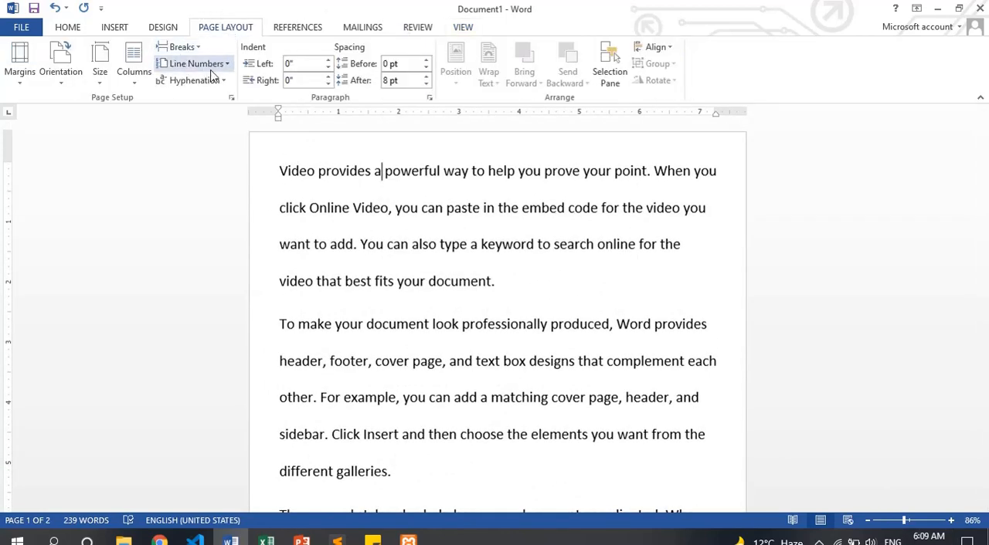
{"action": "left_click", "coordinate": [134, 73]}
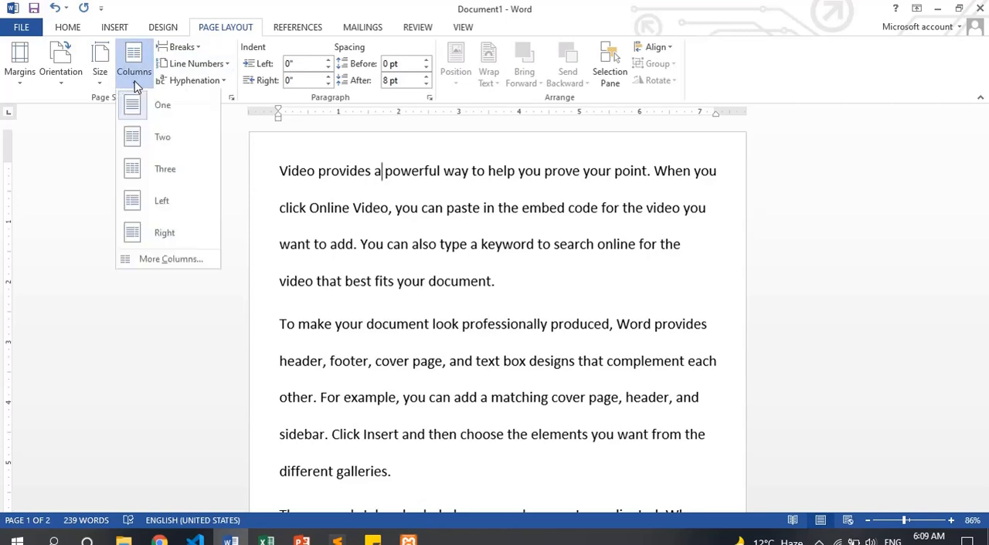
{"action": "left_click", "coordinate": [481, 217]}
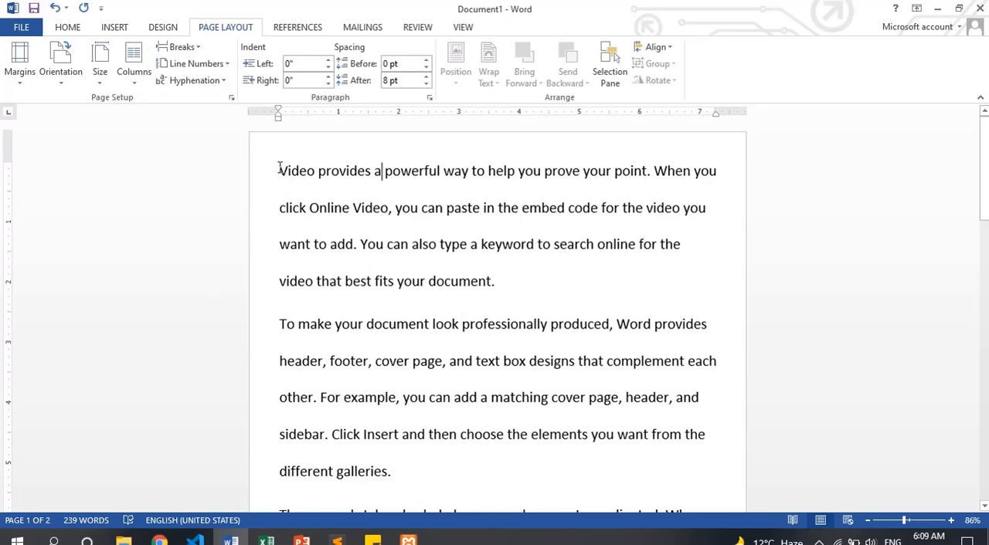
{"action": "left_click_drag", "start_coordinate": [280, 171], "coordinate": [506, 282]}
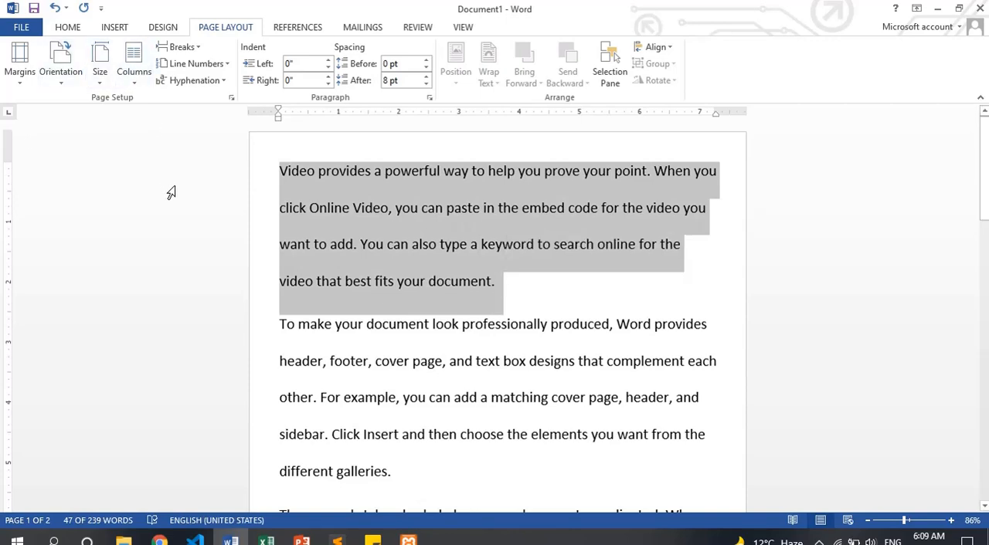
{"action": "left_click", "coordinate": [139, 77]}
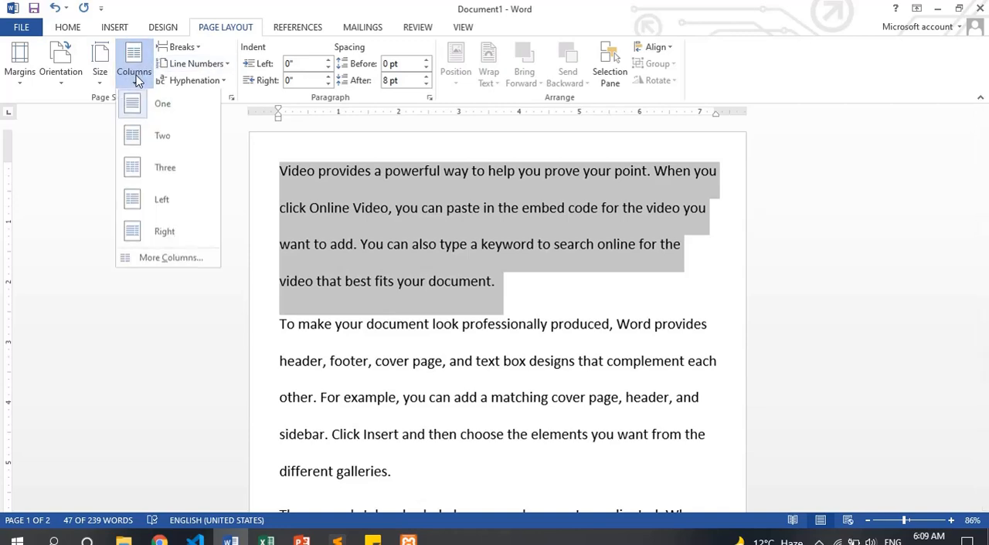
{"action": "left_click", "coordinate": [163, 143]}
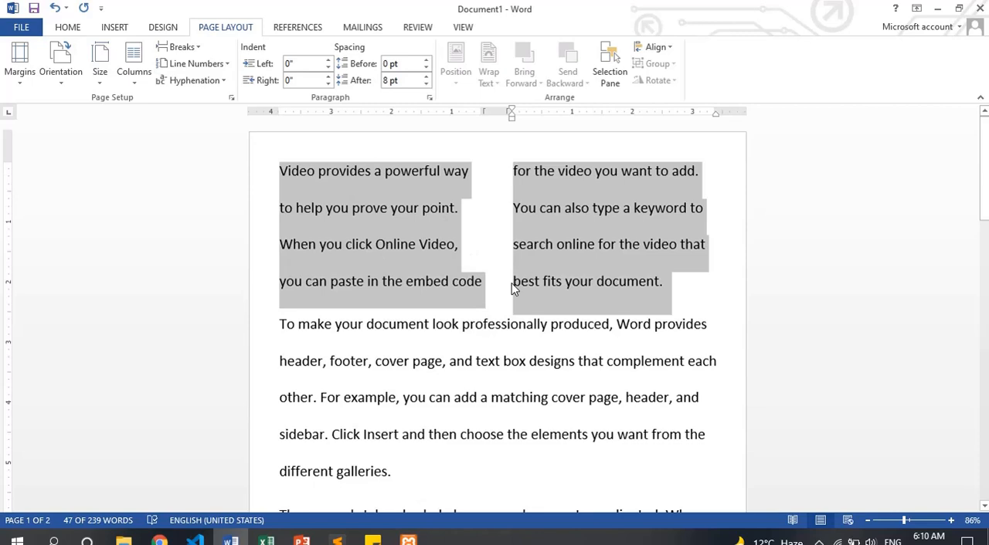
{"action": "left_click", "coordinate": [492, 319]}
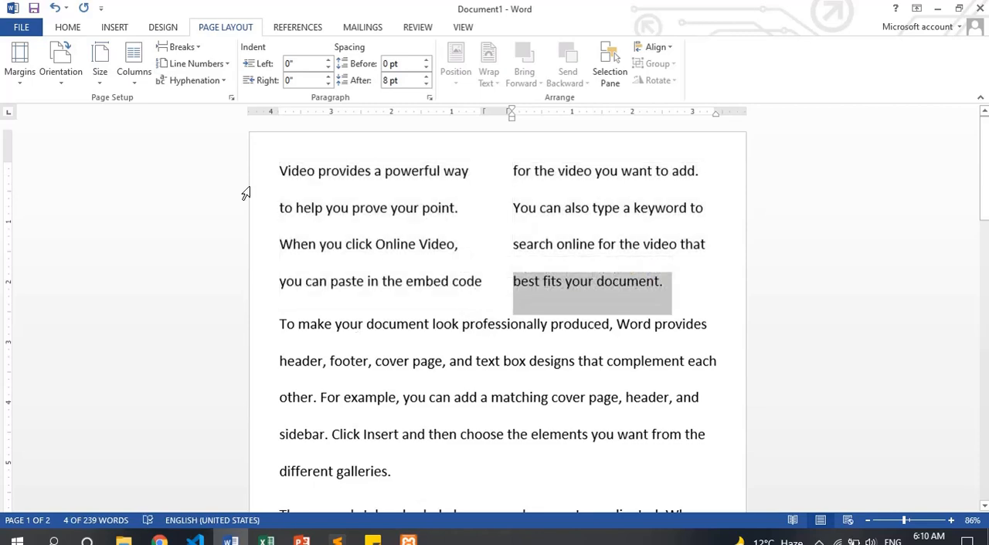
Try a three-column layout on the first paragraph and undo it
{"action": "left_click_drag", "start_coordinate": [281, 167], "coordinate": [676, 282]}
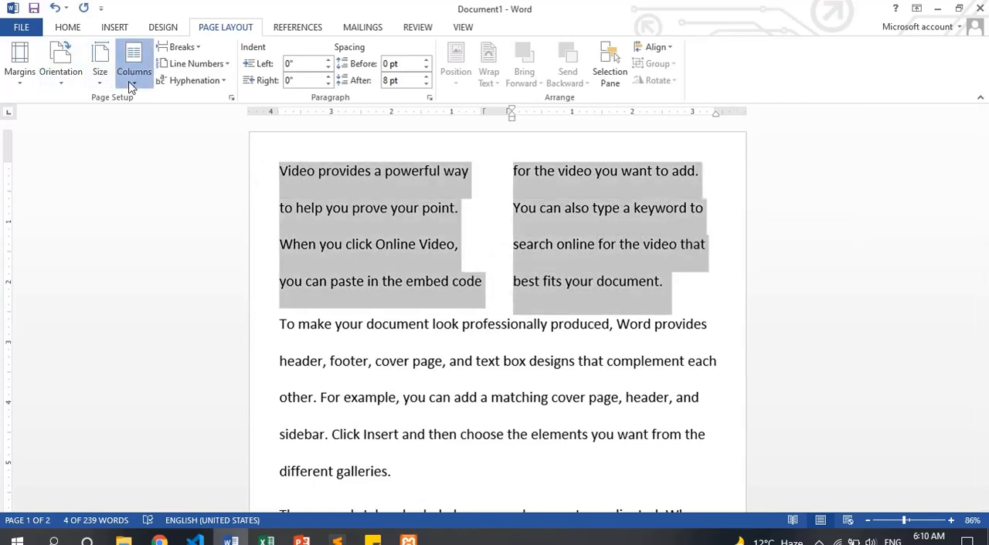
{"action": "left_click", "coordinate": [134, 62]}
{"action": "left_click", "coordinate": [138, 169]}
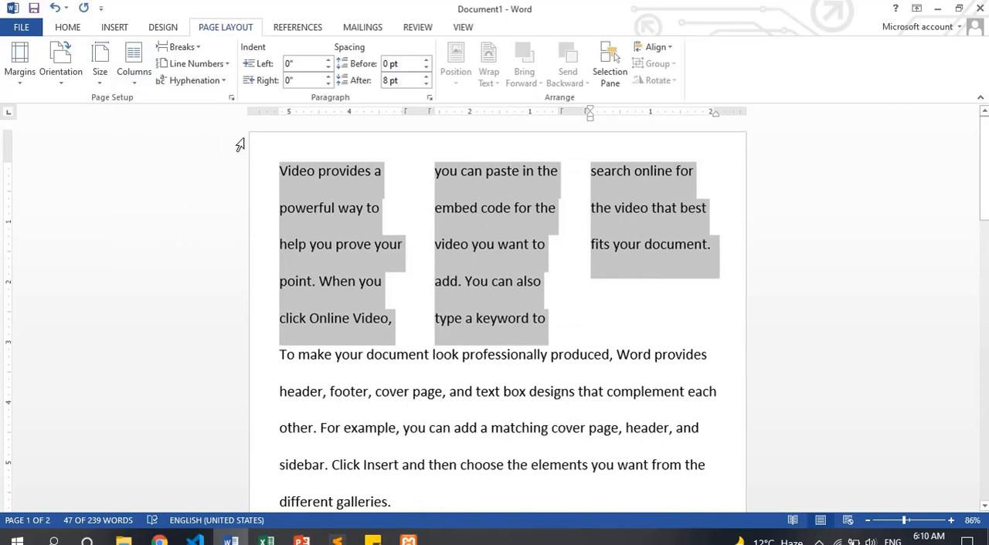
{"action": "key", "text": "ctrl+z"}
Try the Left, Right and Three column presets one after another on the first paragraph
{"action": "left_click", "coordinate": [134, 68]}
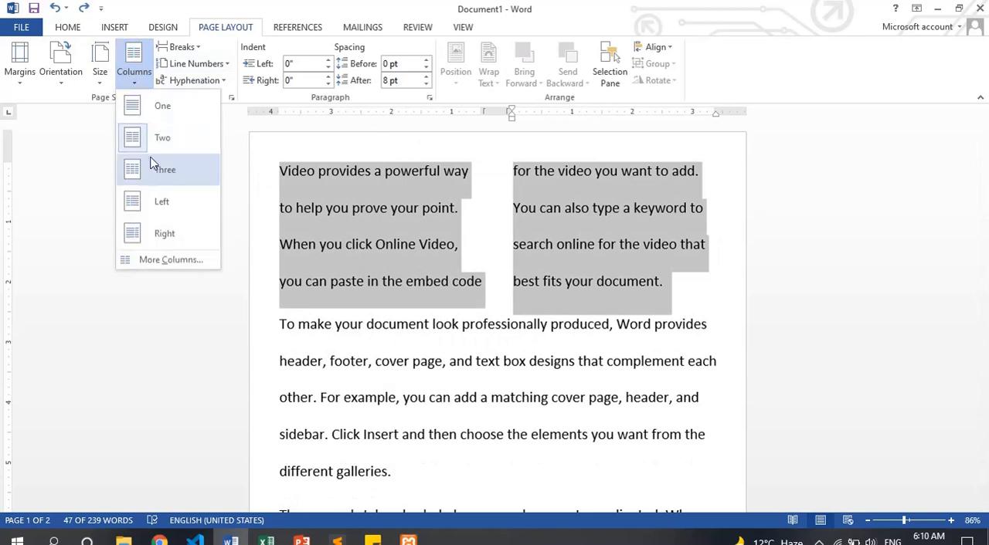
{"action": "left_click", "coordinate": [163, 203]}
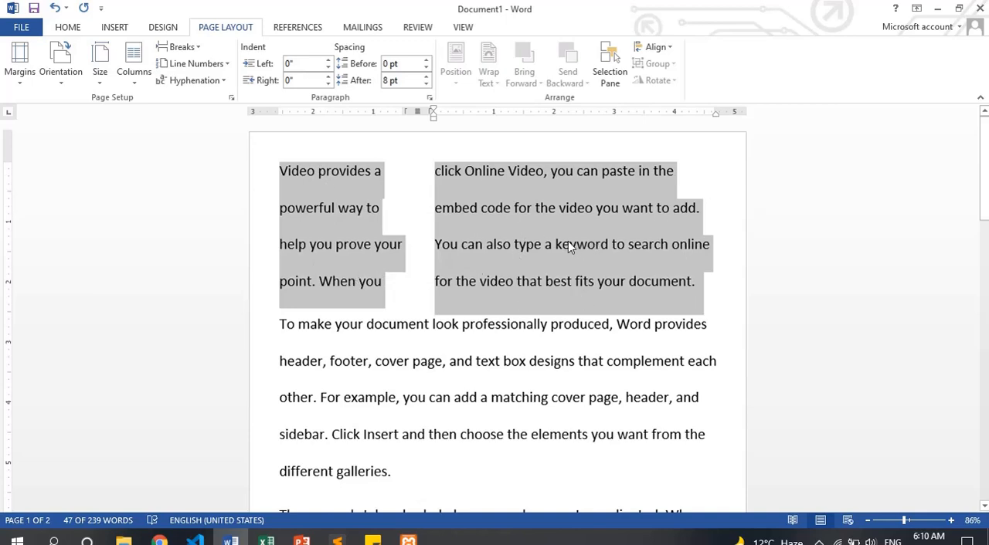
{"action": "left_click", "coordinate": [134, 74]}
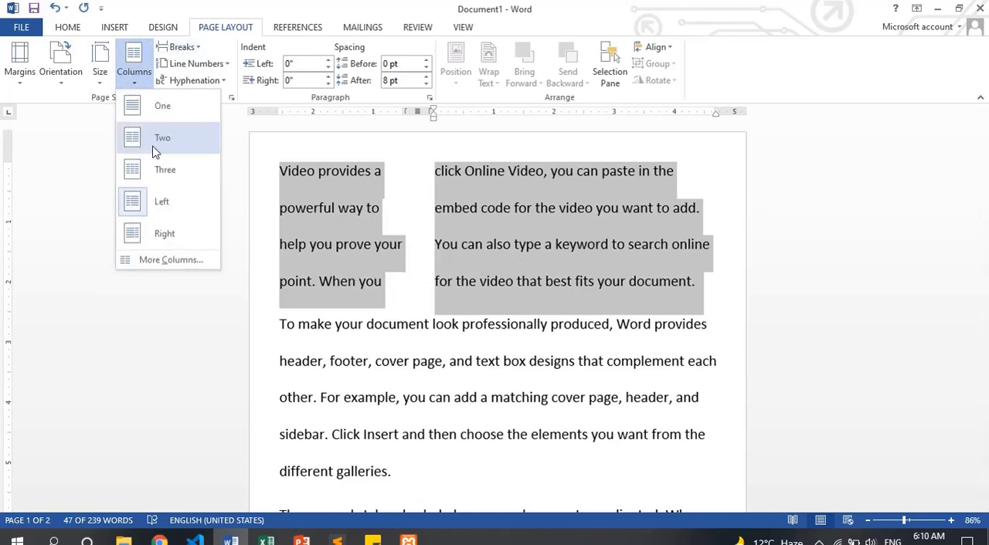
{"action": "left_click", "coordinate": [167, 236]}
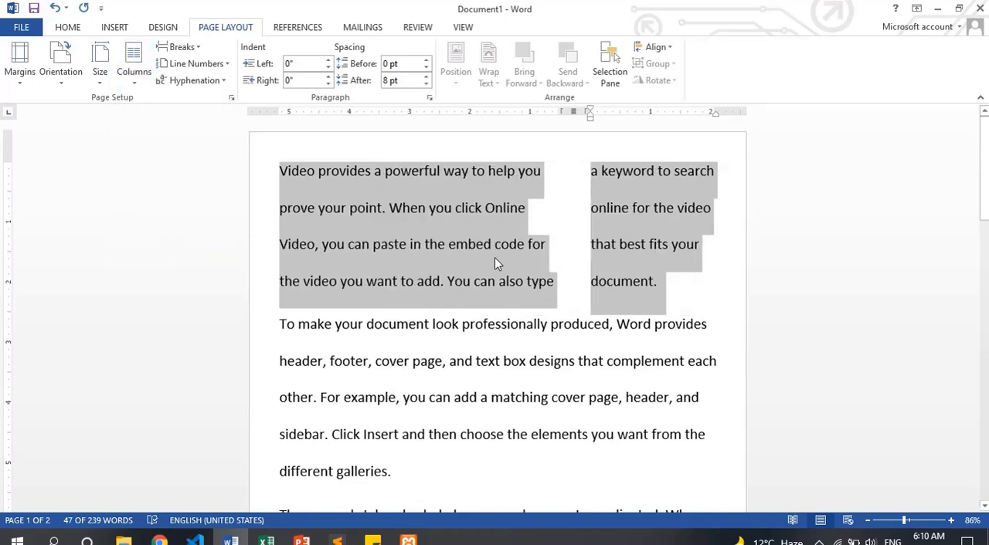
{"action": "left_click", "coordinate": [134, 81]}
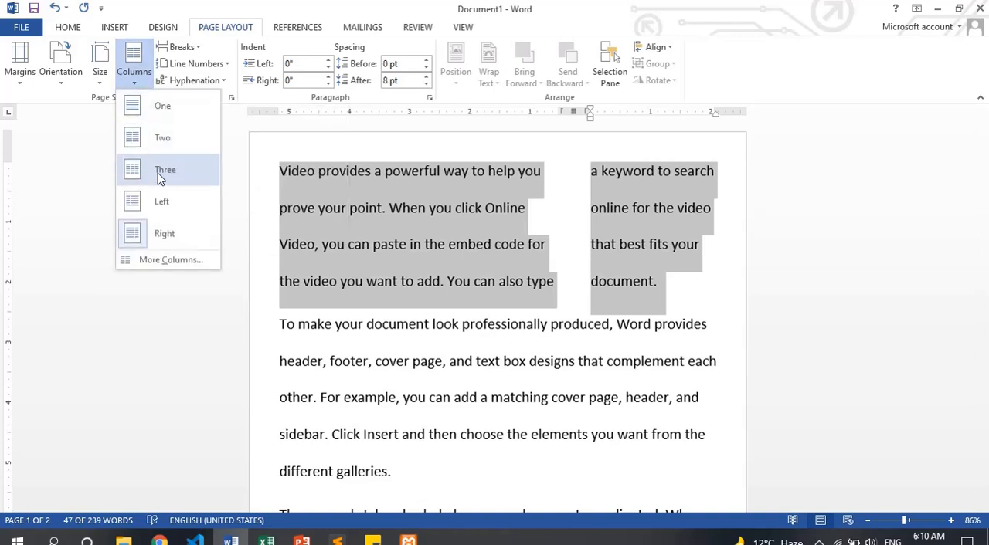
{"action": "left_click", "coordinate": [162, 171]}
Format the whole document in two columns and check the layout through to the end of the text
{"action": "key", "text": "ctrl+a"}
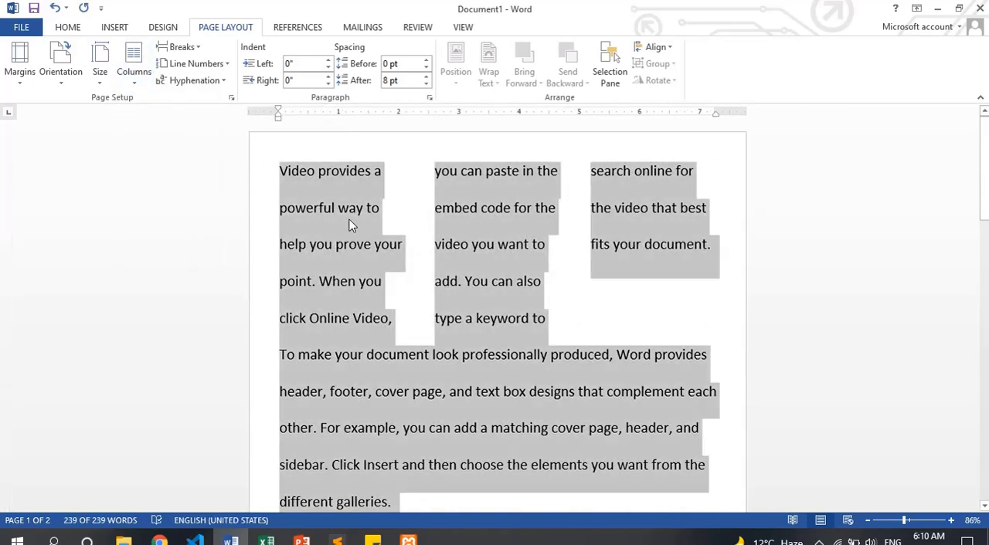
{"action": "left_click", "coordinate": [400, 356]}
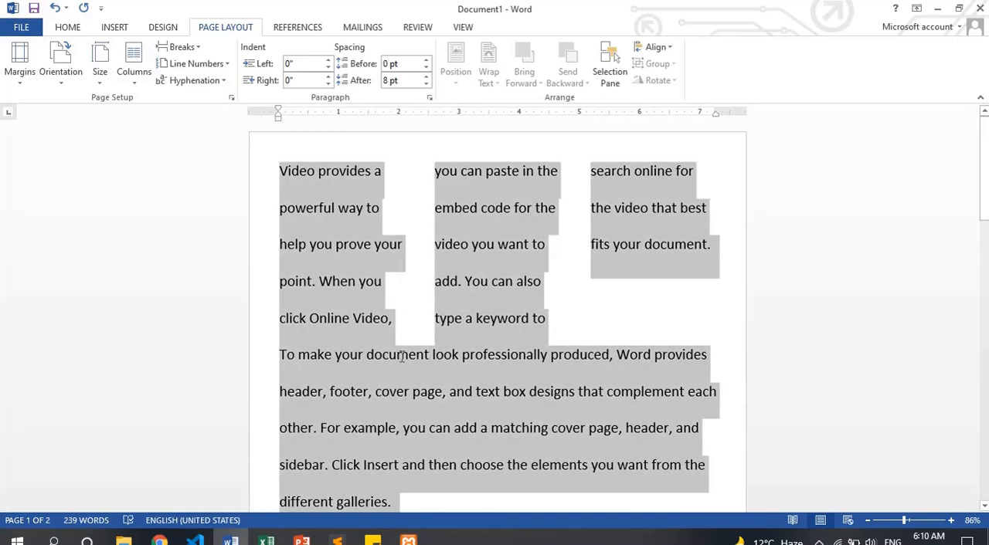
{"action": "key", "text": "ctrl+a"}
{"action": "left_click", "coordinate": [133, 61]}
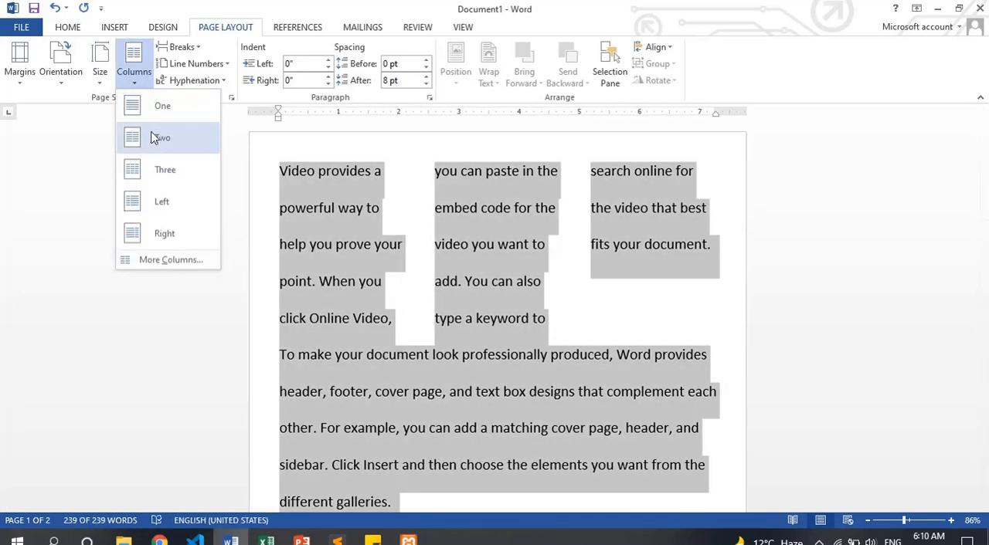
{"action": "left_click", "coordinate": [152, 145]}
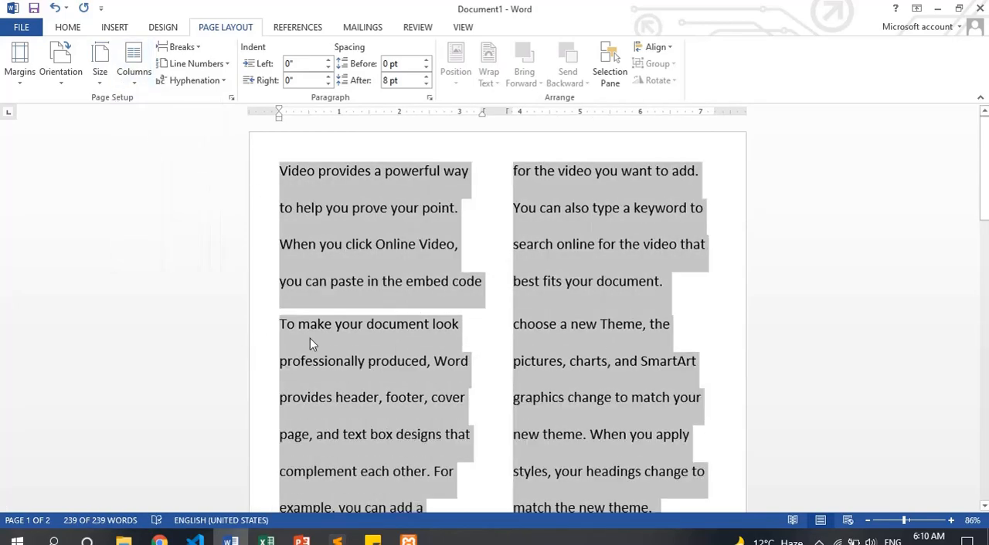
{"action": "left_click", "coordinate": [290, 357]}
{"action": "scroll", "coordinate": [314, 348], "scroll_direction": "down", "scroll_amount": 9}
{"action": "scroll", "coordinate": [316, 347], "scroll_direction": "up", "scroll_amount": 8}
{"action": "key", "text": "ctrl+End"}
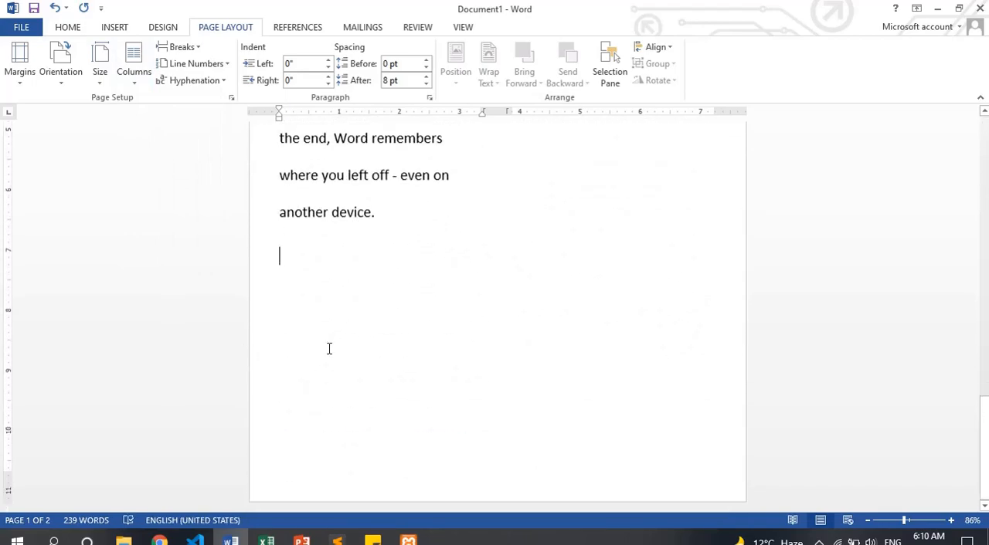
Open the detailed column settings for the whole document and try the One, Two and Three presets in turn
{"action": "key", "text": "ctrl+Home"}
{"action": "key", "text": "ctrl+a"}
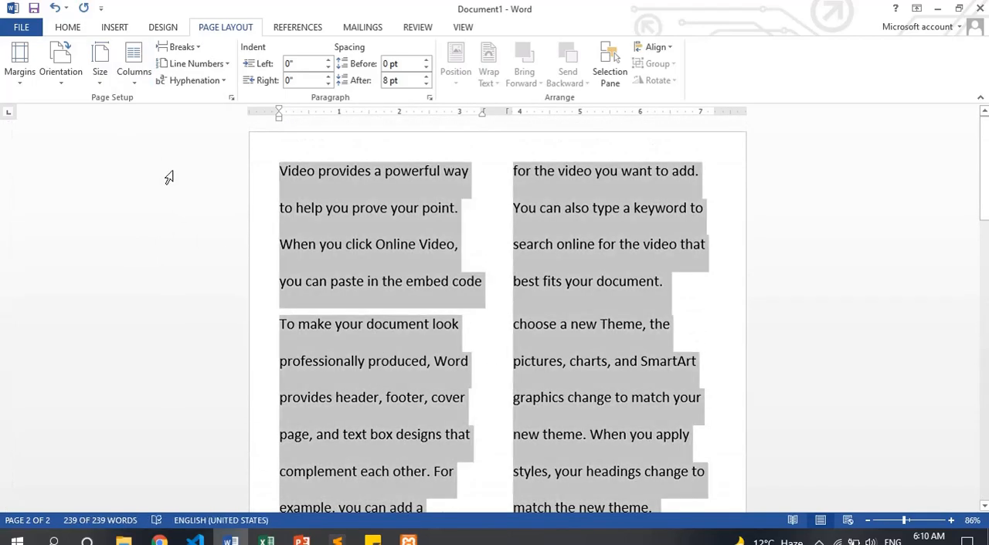
{"action": "left_click", "coordinate": [136, 62]}
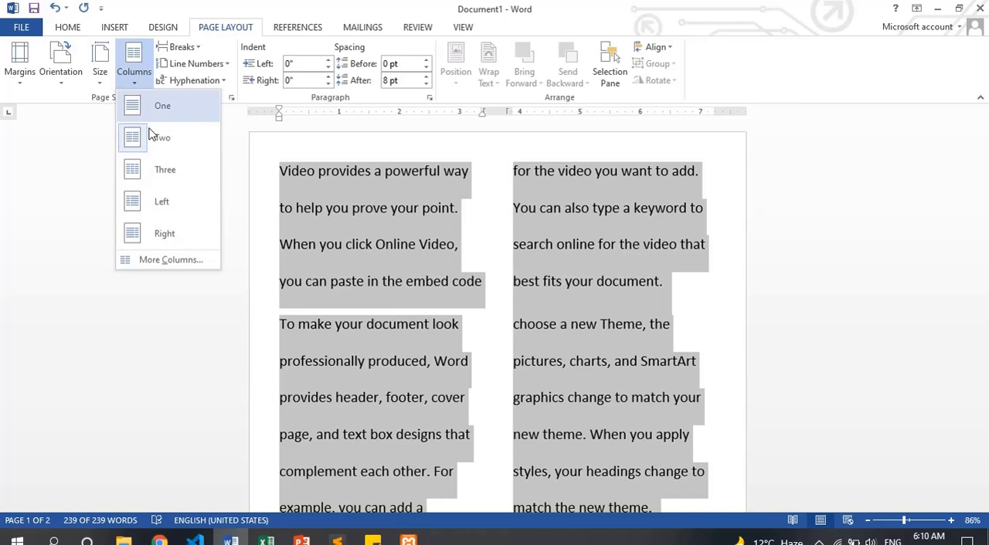
{"action": "left_click", "coordinate": [171, 260]}
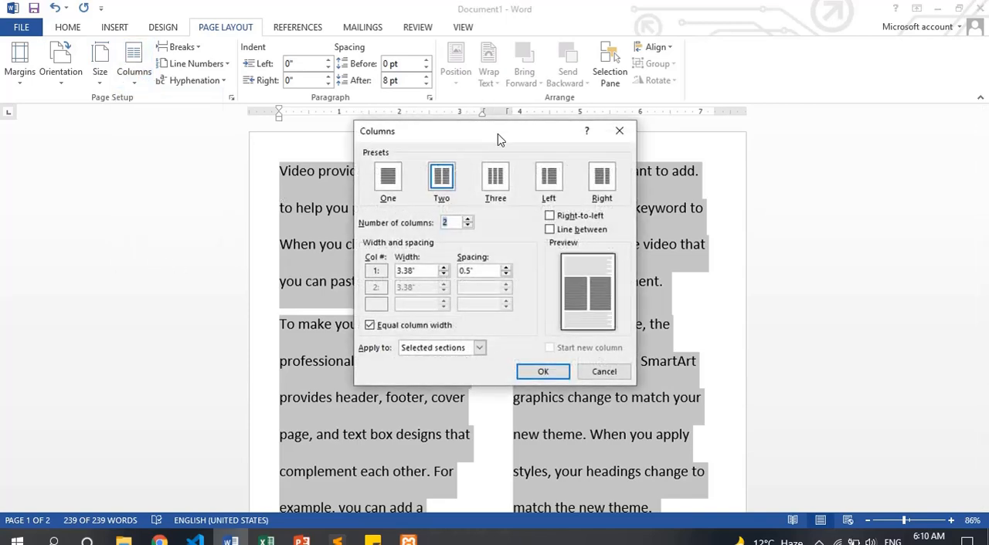
{"action": "left_click_drag", "start_coordinate": [499, 139], "coordinate": [829, 98]}
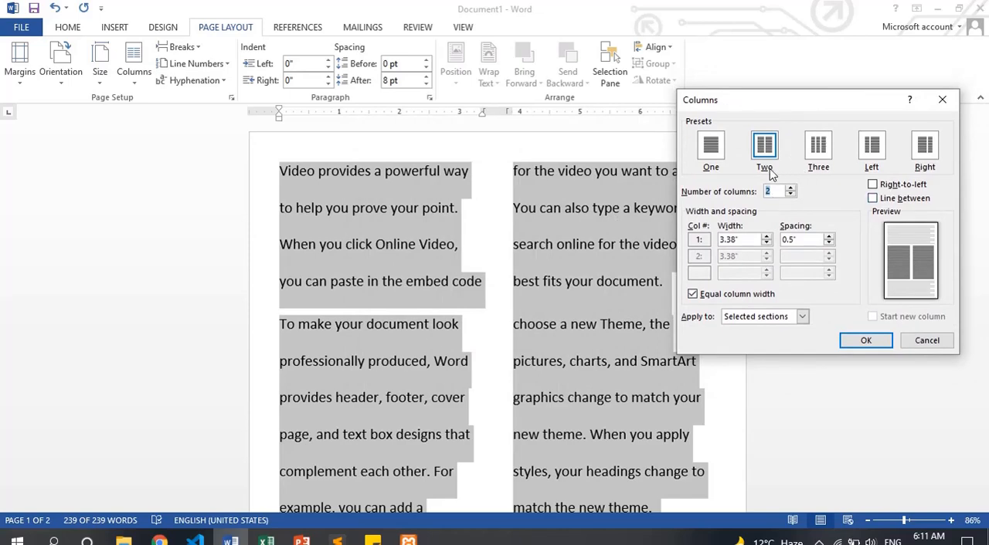
{"action": "left_click", "coordinate": [712, 151]}
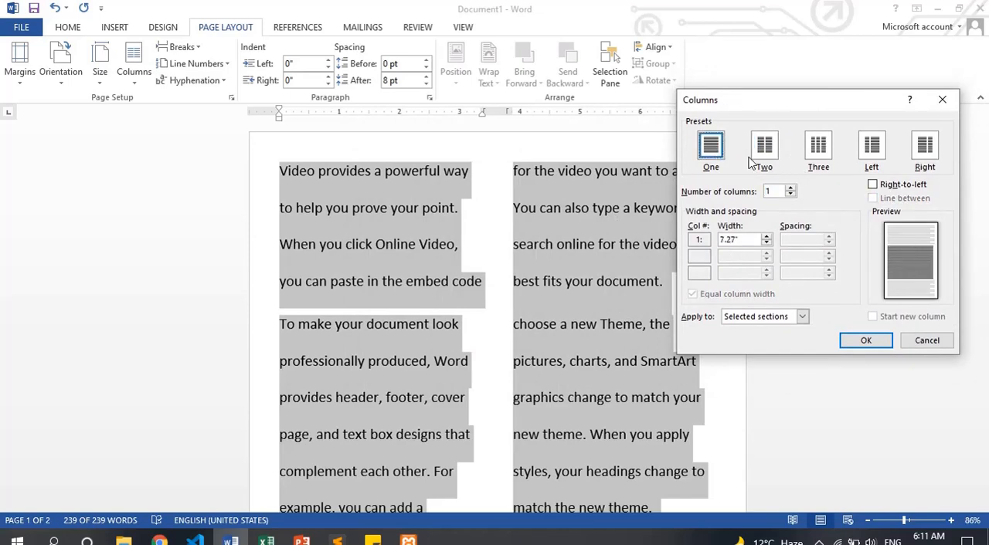
{"action": "left_click", "coordinate": [777, 160]}
{"action": "left_click", "coordinate": [818, 155]}
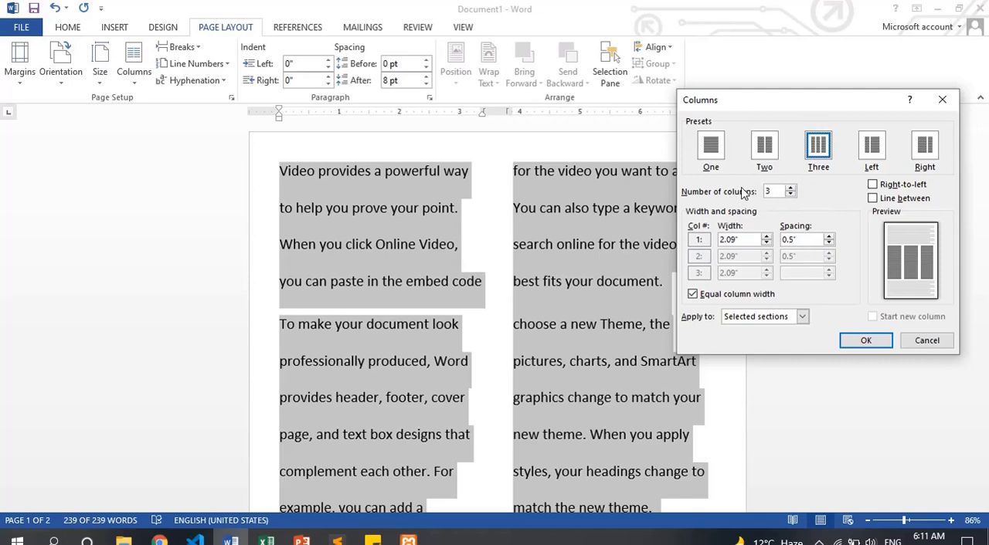
Try five columns on the whole document and undo the layout
{"action": "left_click", "coordinate": [791, 189]}
{"action": "left_click", "coordinate": [791, 188]}
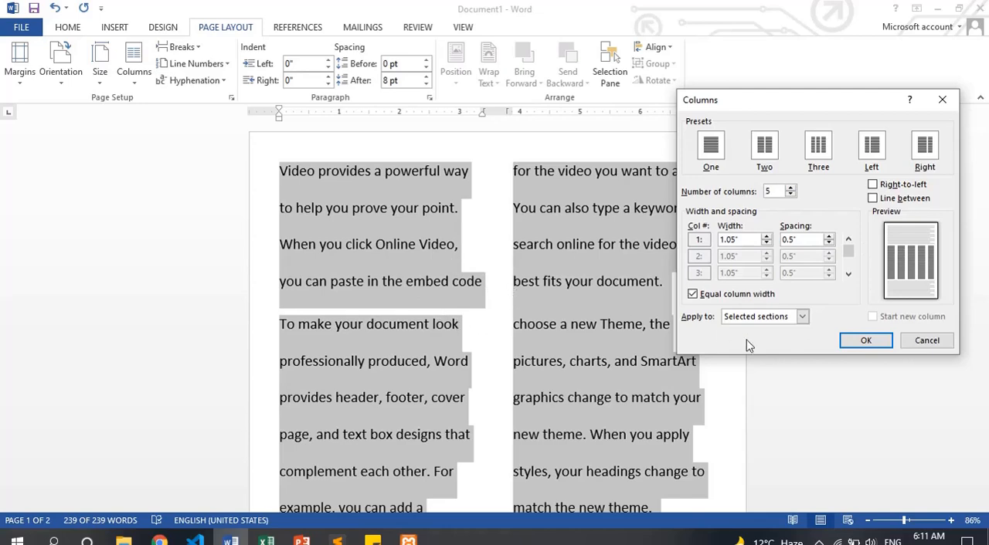
{"action": "left_click", "coordinate": [865, 345]}
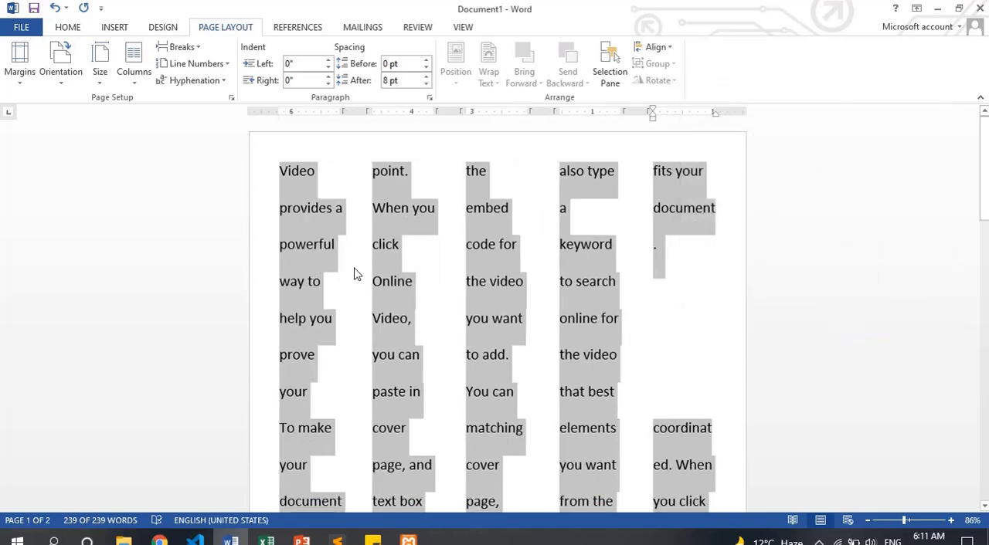
{"action": "left_click", "coordinate": [405, 255]}
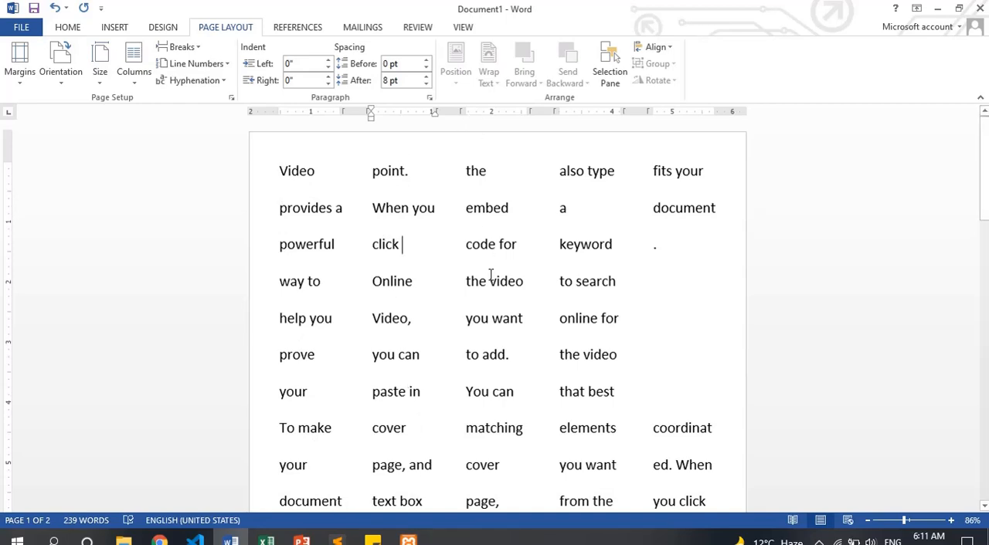
{"action": "key", "text": "ctrl+z"}
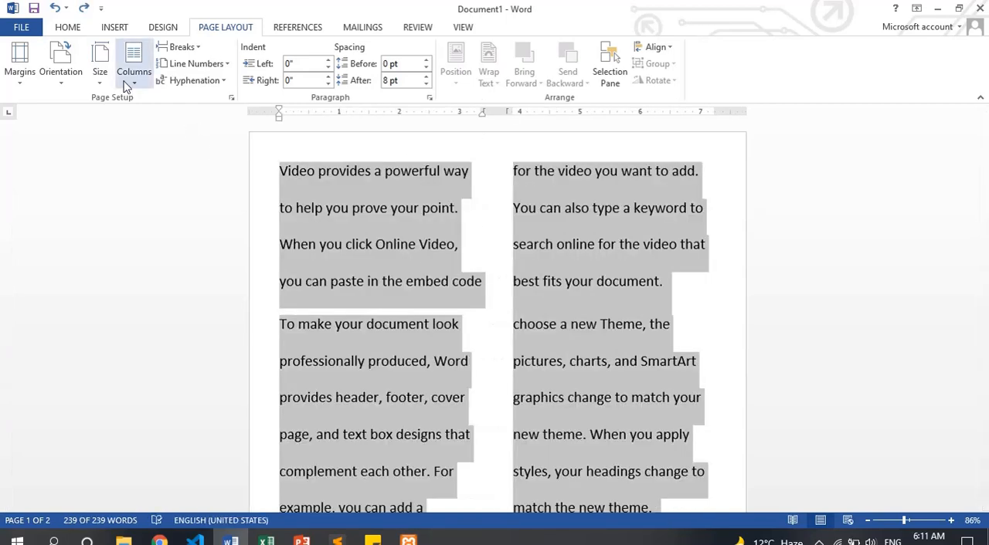
Delete all the document's text and generate fresh sample text with =rand()
{"action": "left_click", "coordinate": [133, 66]}
{"action": "key", "text": "Escape"}
{"action": "key", "text": "Delete"}
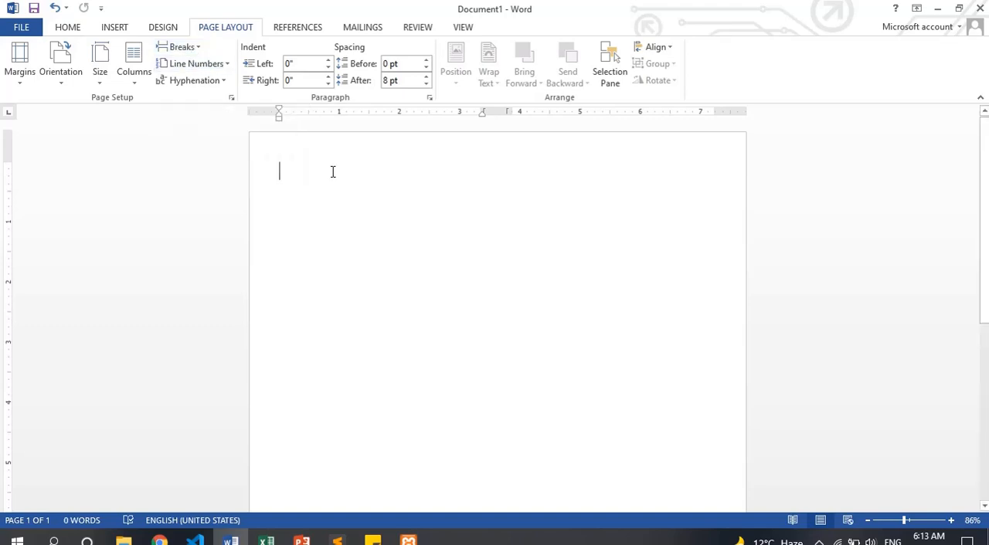
{"action": "type", "text": "=rand"}
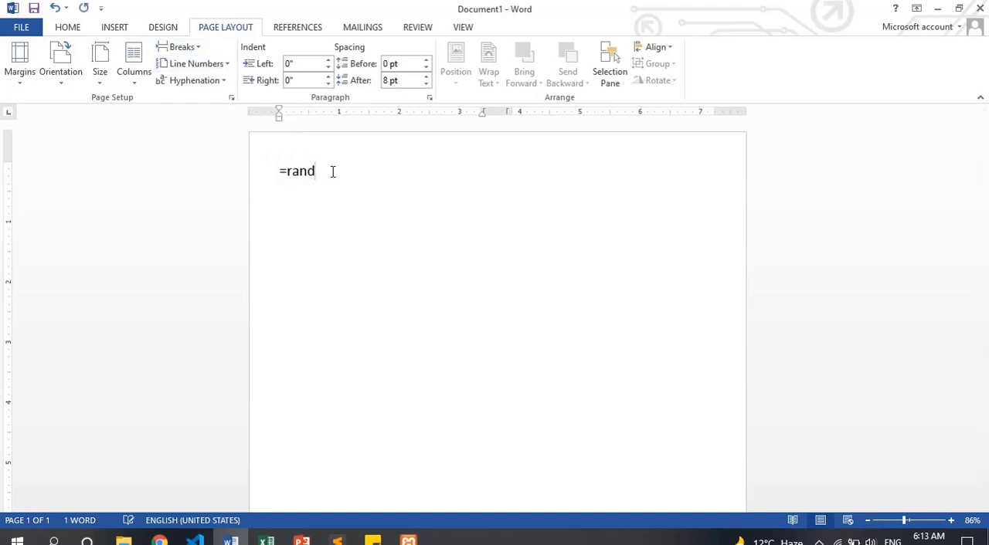
{"action": "type", "text": "()"}
{"action": "key", "text": "Return"}
Format the whole document in one column
{"action": "scroll", "coordinate": [332, 172], "scroll_direction": "up", "scroll_amount": 5}
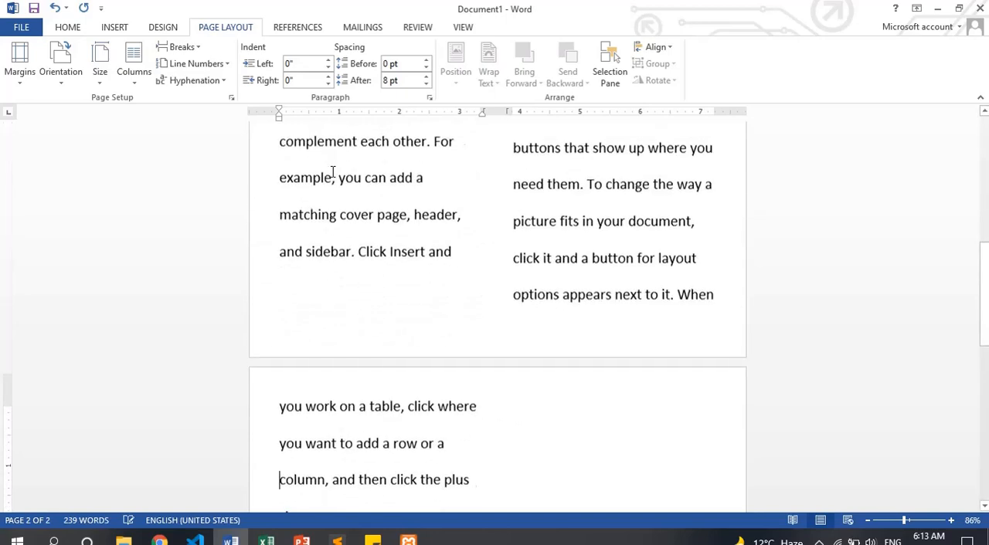
{"action": "scroll", "coordinate": [333, 171], "scroll_direction": "up", "scroll_amount": 7}
{"action": "key", "text": "ctrl+a"}
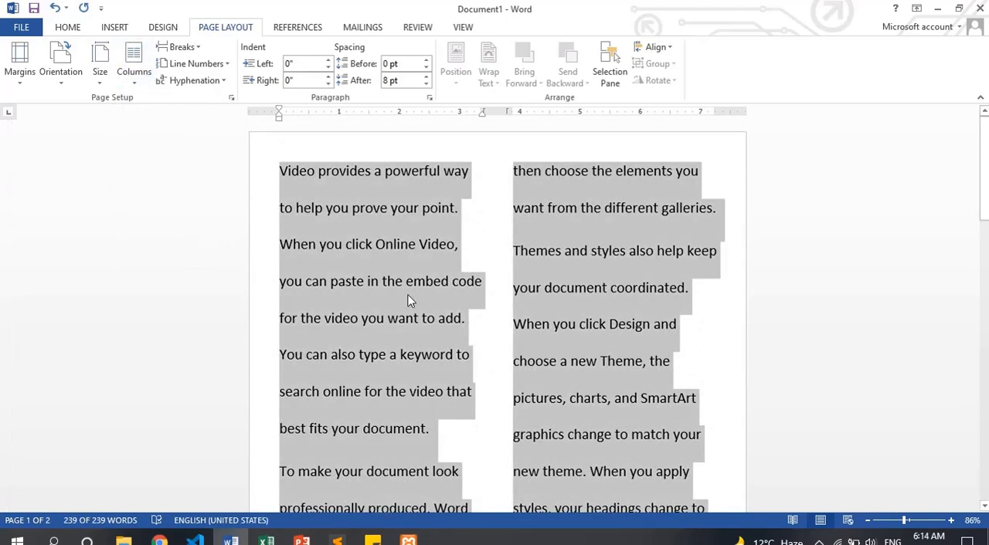
{"action": "left_click", "coordinate": [135, 86]}
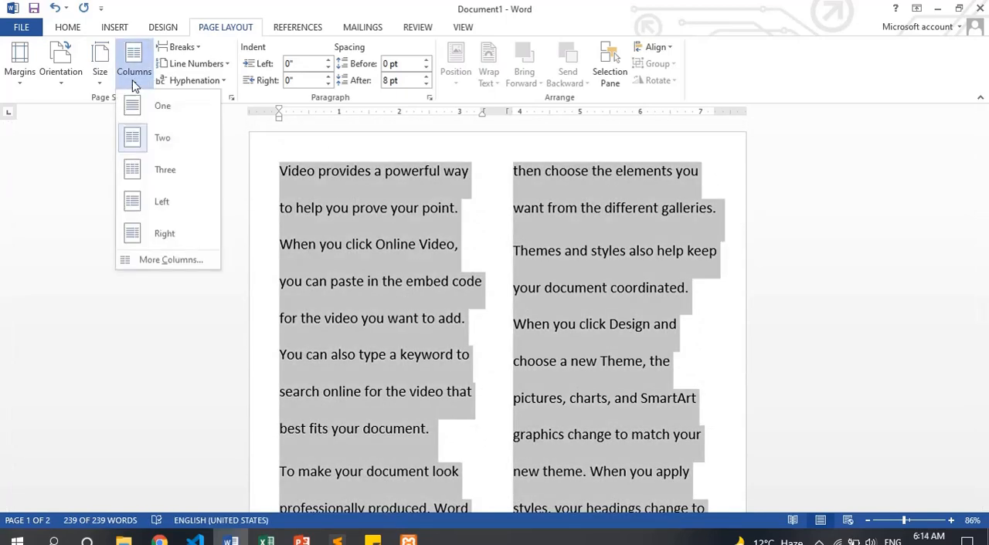
{"action": "left_click", "coordinate": [181, 106]}
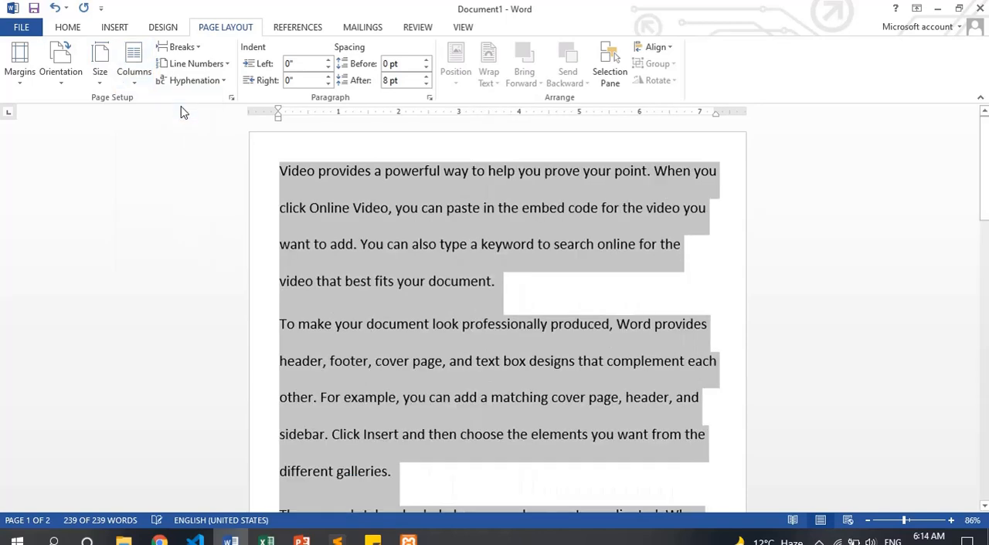
{"action": "left_click", "coordinate": [508, 275]}
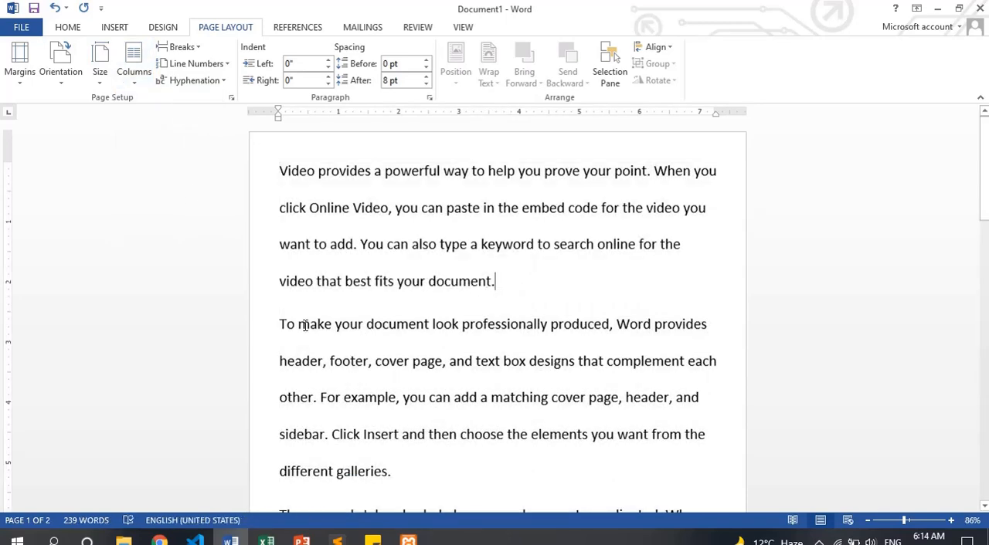
Insert a page break at the end of the first paragraph and check the pages around it
{"action": "left_click", "coordinate": [182, 47]}
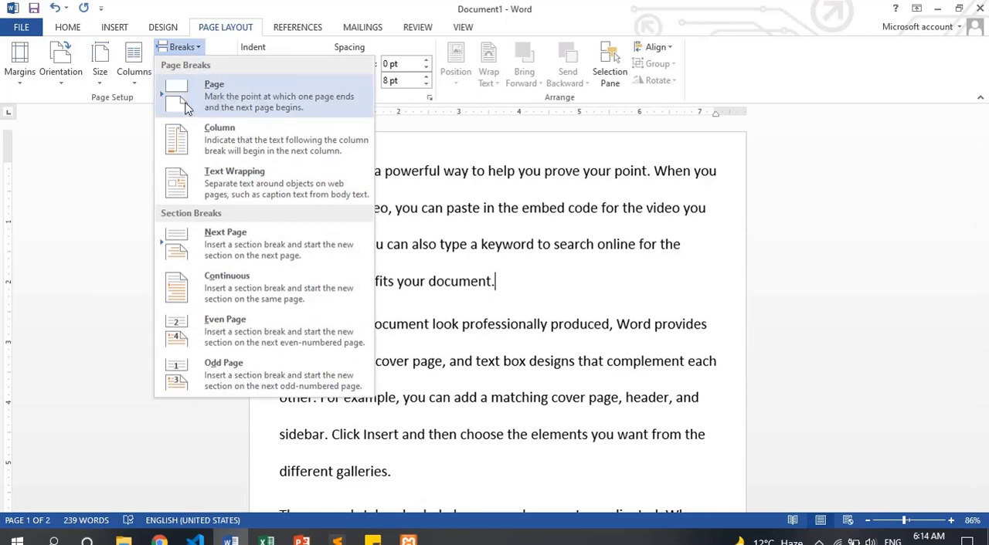
{"action": "left_click", "coordinate": [514, 285]}
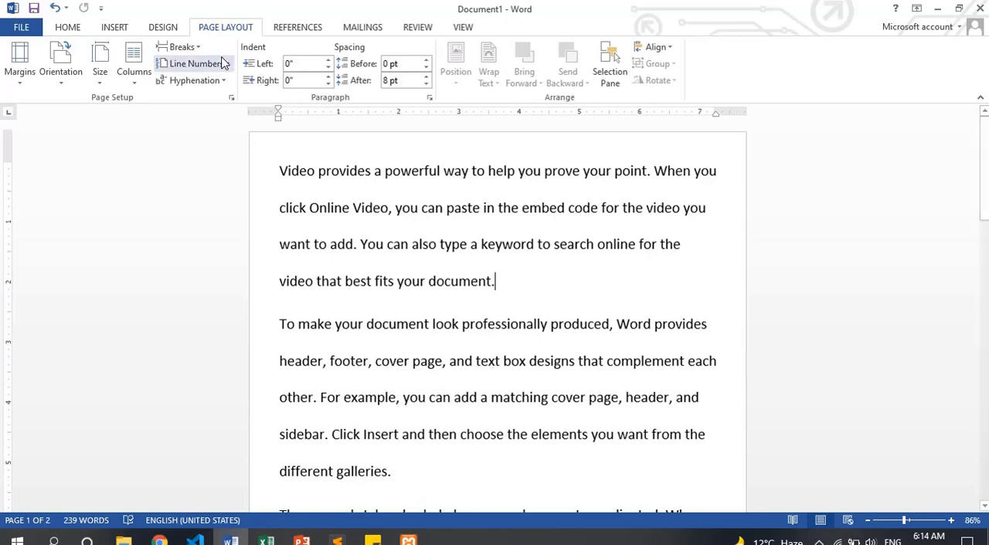
{"action": "left_click", "coordinate": [184, 48]}
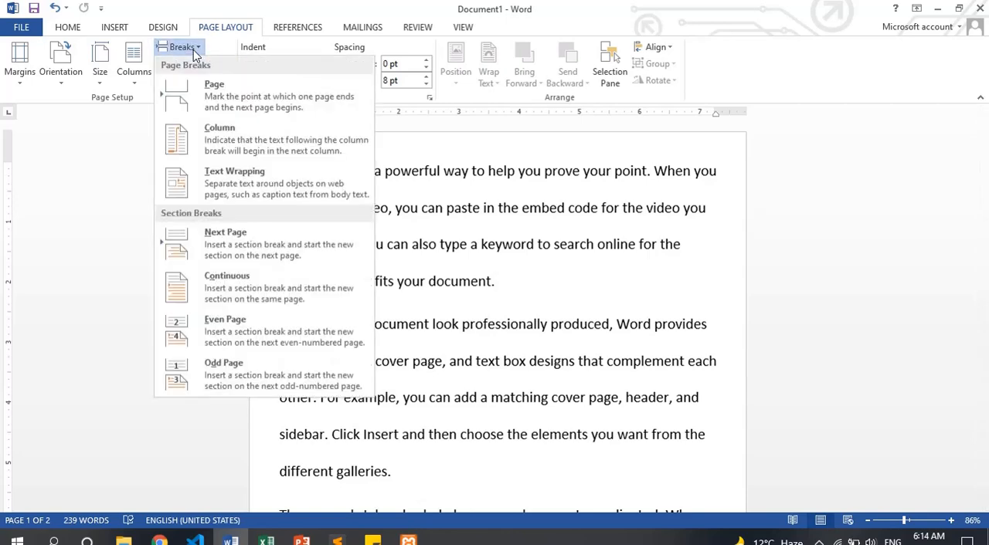
{"action": "left_click", "coordinate": [272, 101]}
{"action": "scroll", "coordinate": [360, 324], "scroll_direction": "down", "scroll_amount": 5}
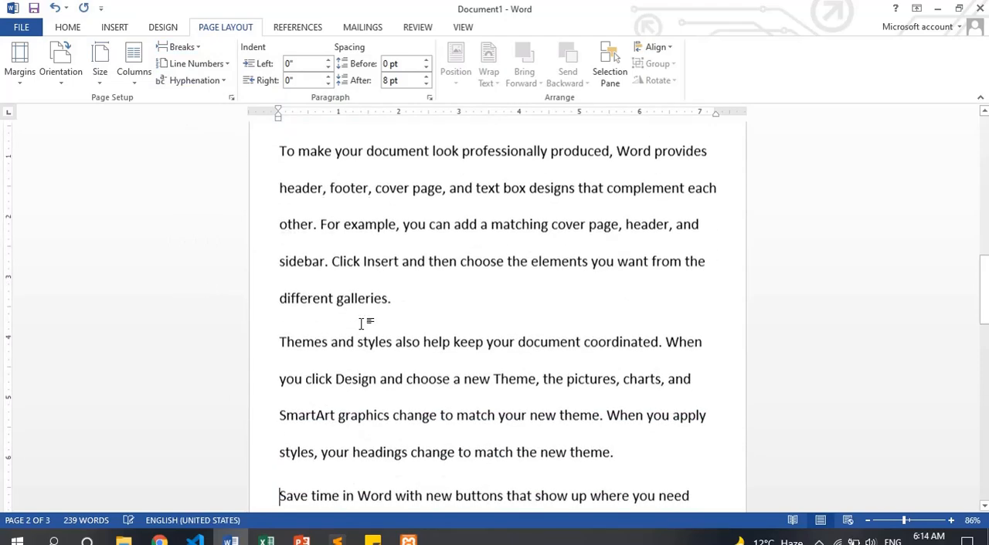
{"action": "scroll", "coordinate": [361, 324], "scroll_direction": "up", "scroll_amount": 10}
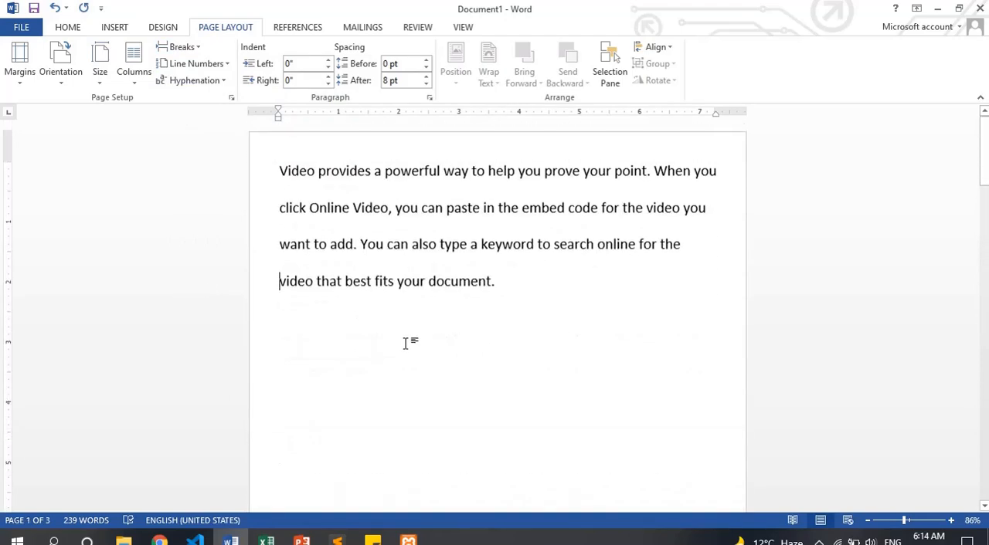
Show the formatting marks, delete the page break after the first paragraph and hide the marks again
{"action": "left_click", "coordinate": [402, 282]}
{"action": "left_click", "coordinate": [67, 27]}
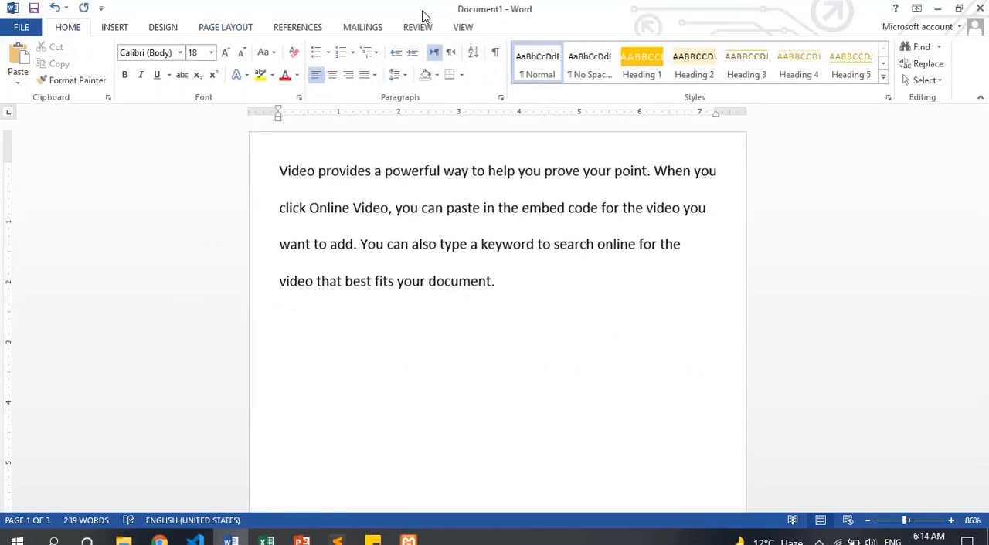
{"action": "left_click", "coordinate": [494, 51]}
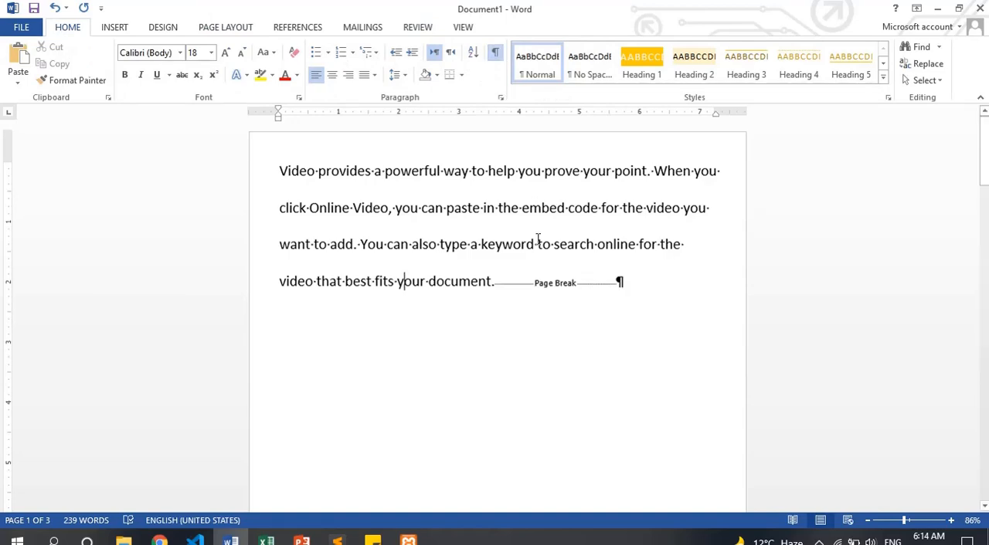
{"action": "left_click", "coordinate": [530, 282]}
{"action": "key", "text": "Delete"}
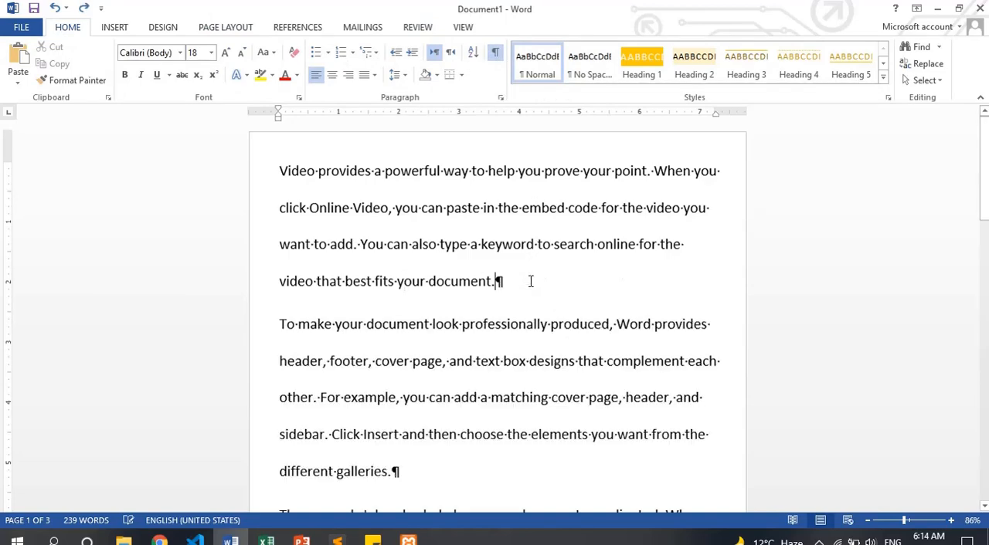
{"action": "left_click", "coordinate": [495, 52]}
Try clearing the whole document's text and undo the deletion
{"action": "left_click", "coordinate": [224, 29]}
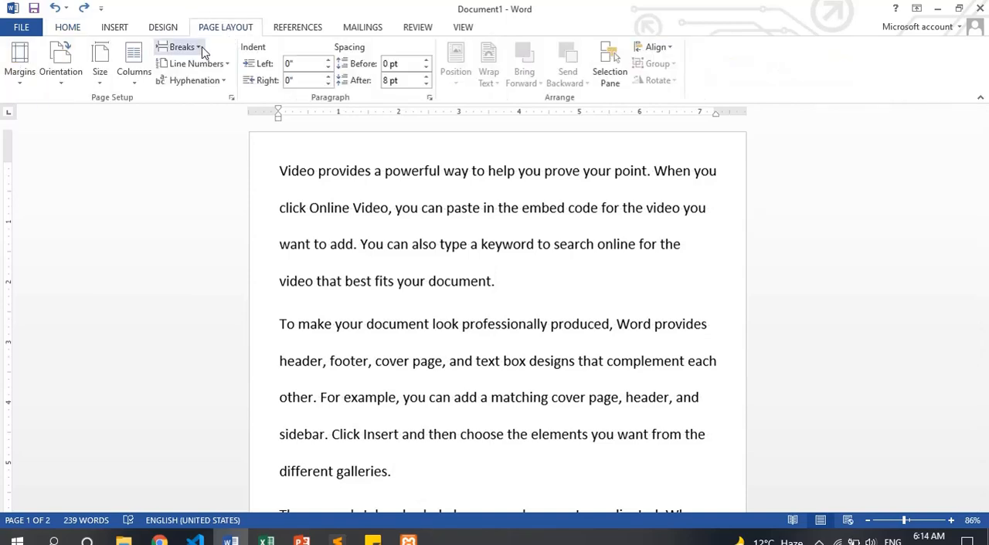
{"action": "left_click", "coordinate": [199, 48]}
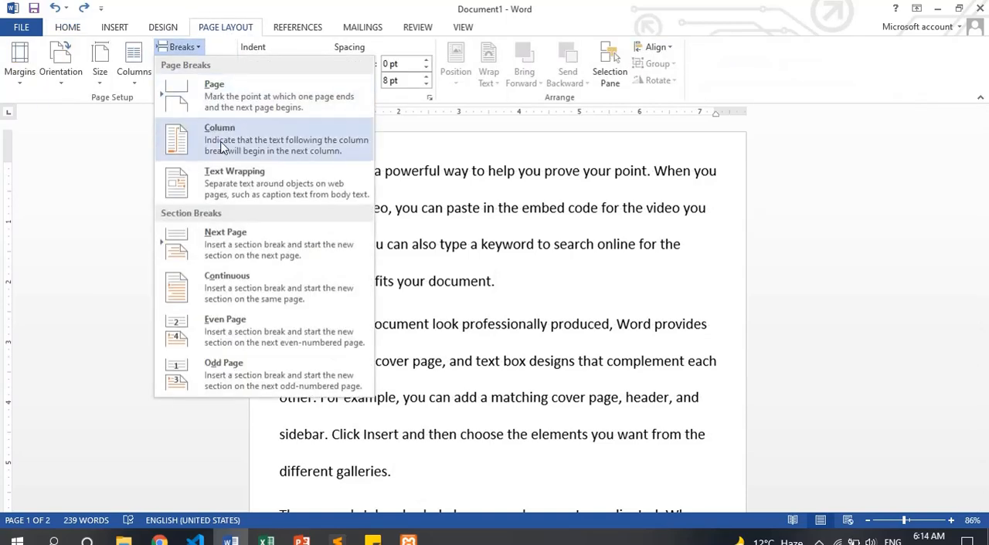
{"action": "left_click", "coordinate": [510, 303]}
{"action": "key", "text": "ctrl+a"}
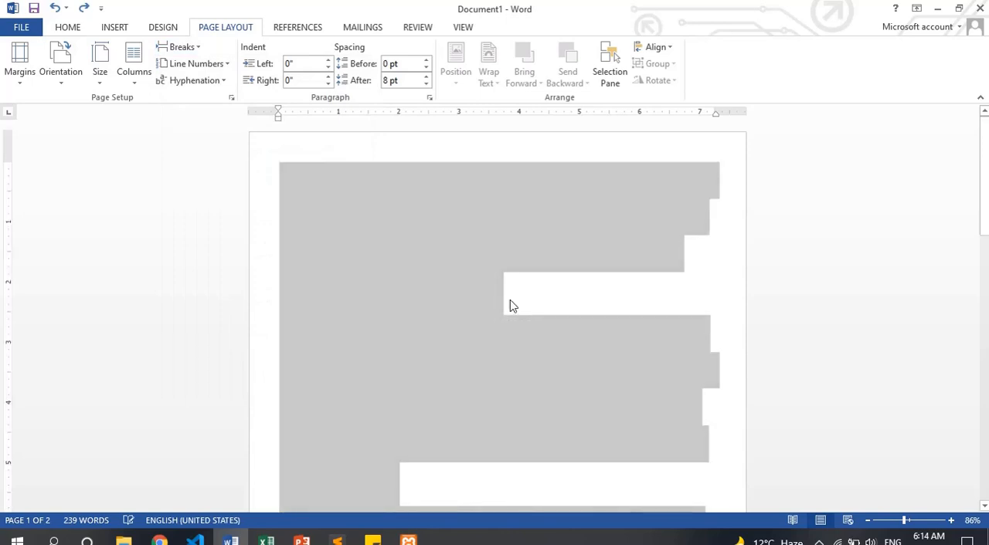
{"action": "key", "text": "Delete"}
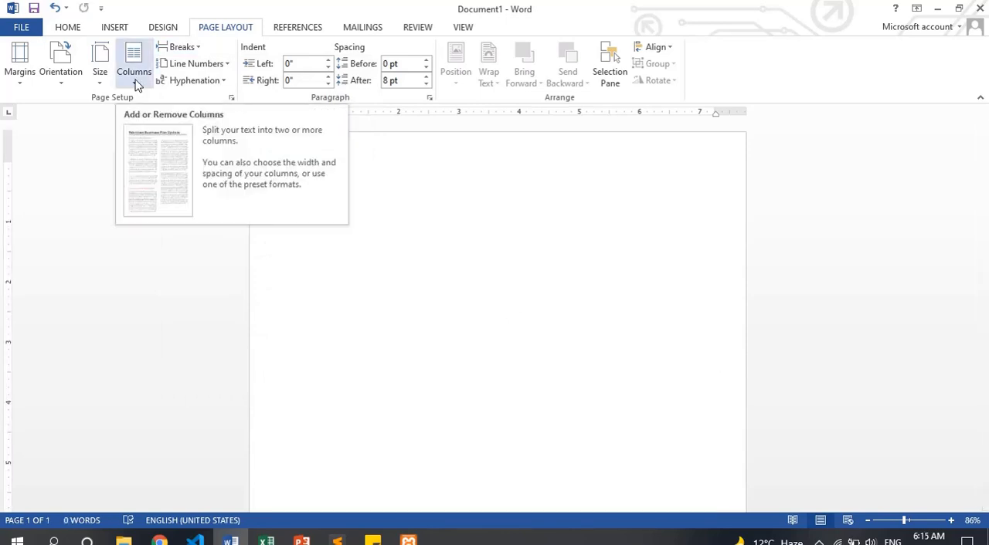
{"action": "key", "text": "ctrl+z"}
{"action": "left_click", "coordinate": [431, 244]}
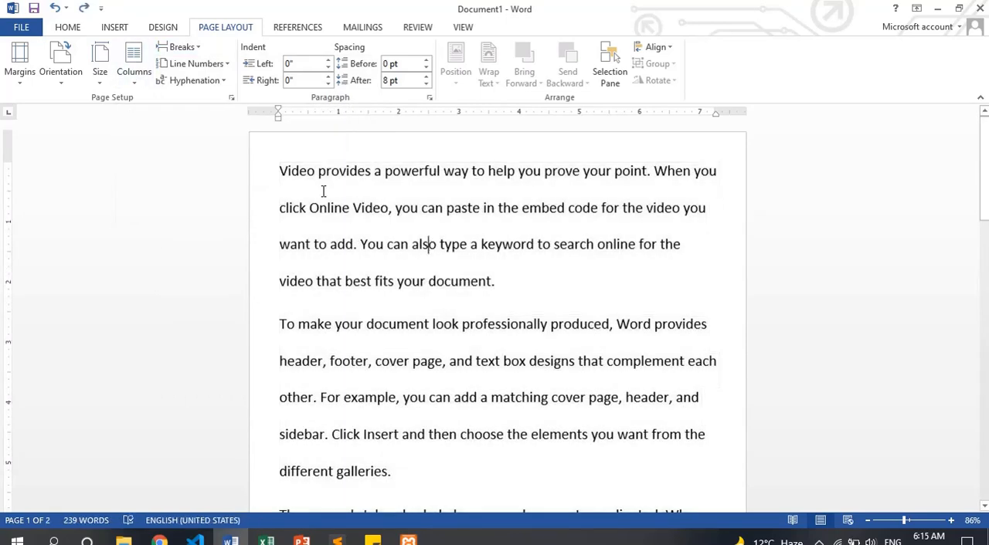
Format the text from "Video provides" through "want from the" in the second paragraph in two columns
{"action": "left_click_drag", "start_coordinate": [278, 171], "coordinate": [486, 460]}
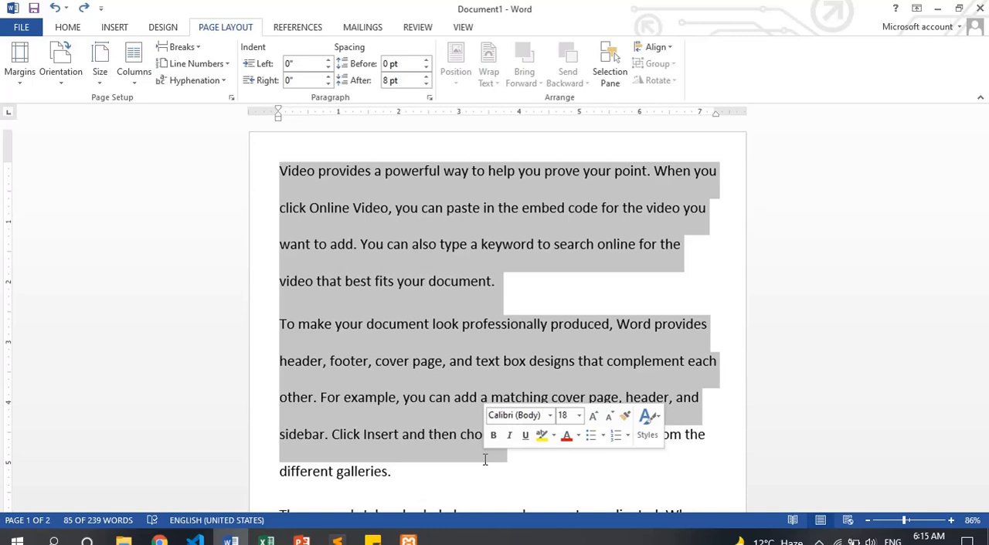
{"action": "left_click", "coordinate": [511, 362]}
{"action": "left_click_drag", "start_coordinate": [278, 171], "coordinate": [729, 435]}
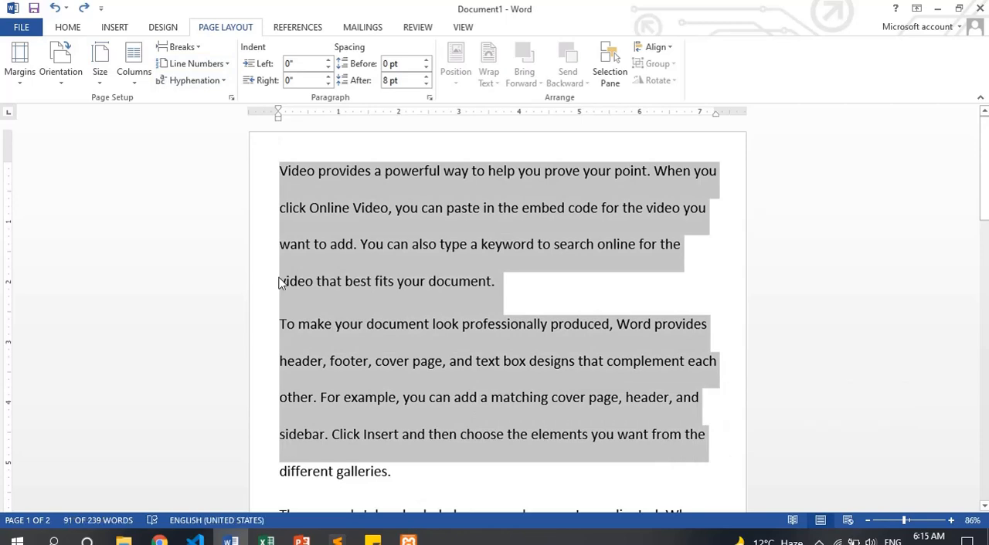
{"action": "left_click", "coordinate": [134, 68]}
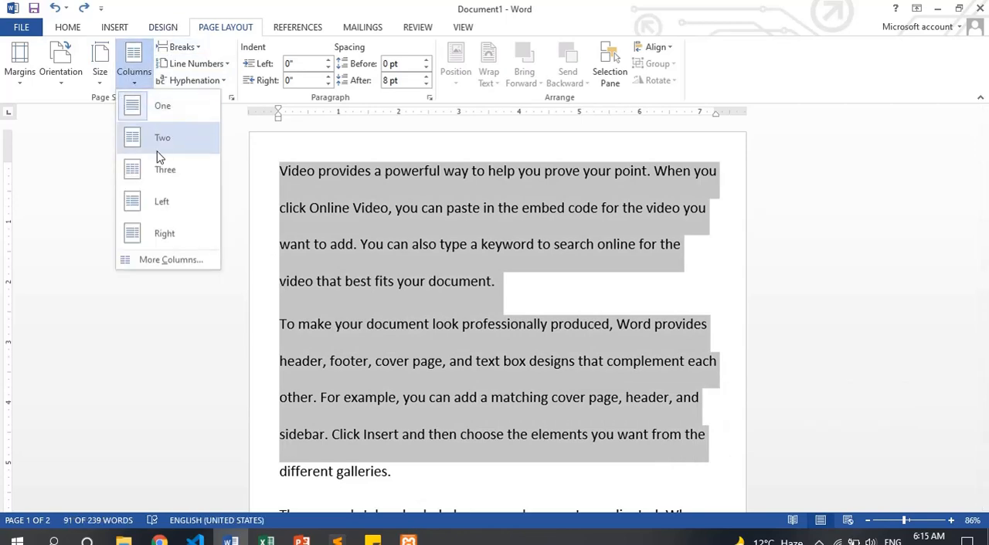
{"action": "left_click", "coordinate": [159, 154]}
Insert a column break before "embed code" in the first paragraph of the two-column text and remove it
{"action": "left_click", "coordinate": [472, 313]}
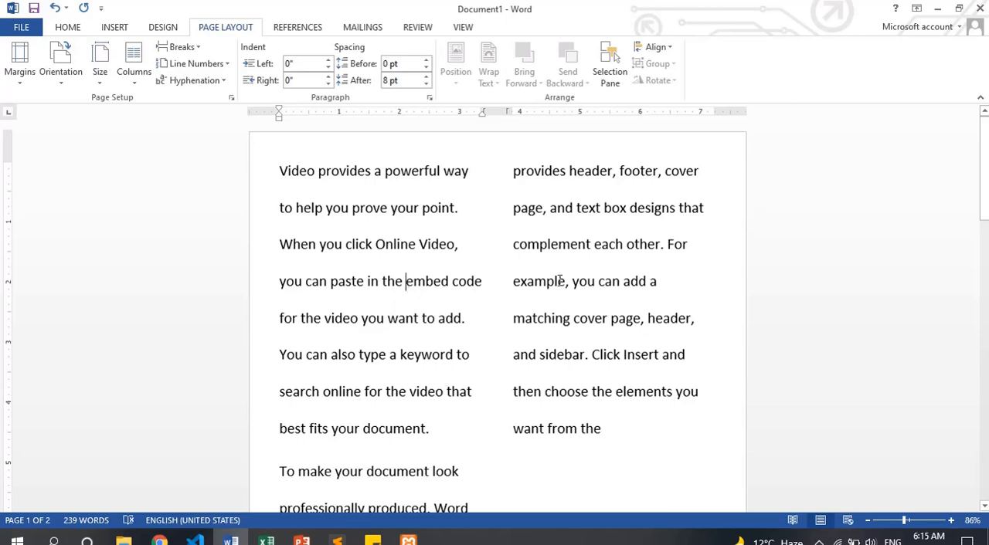
{"action": "left_click", "coordinate": [193, 48]}
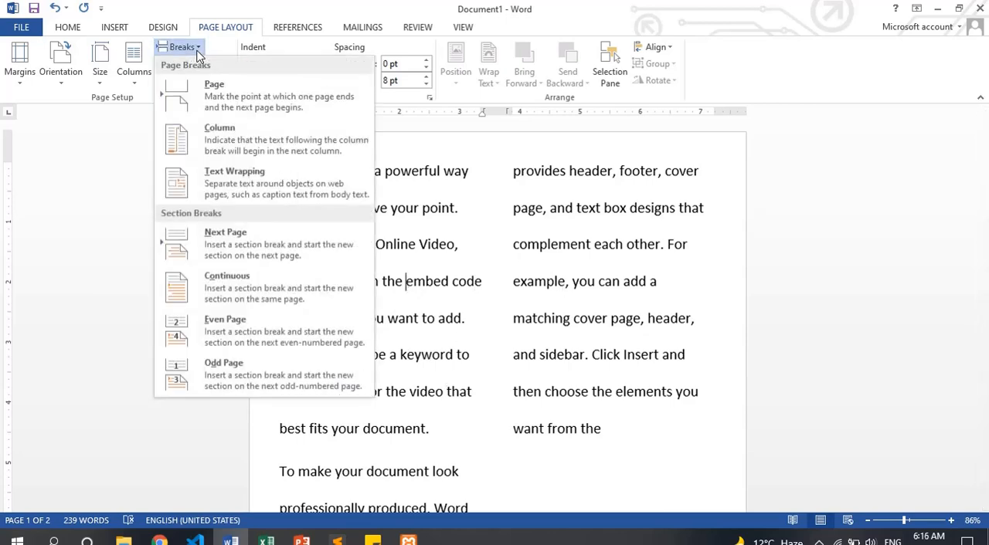
{"action": "left_click", "coordinate": [207, 141]}
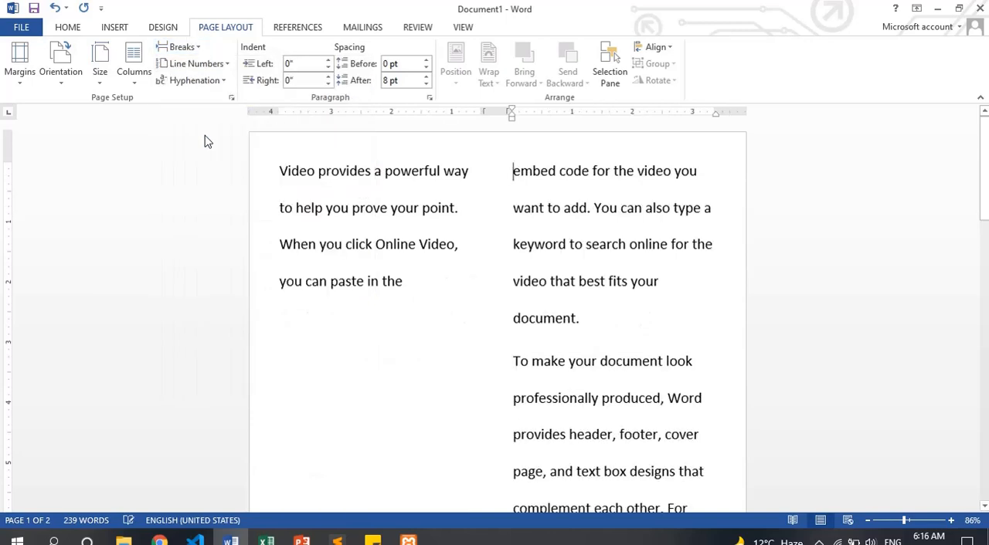
{"action": "left_click", "coordinate": [409, 299]}
{"action": "key", "text": "Delete"}
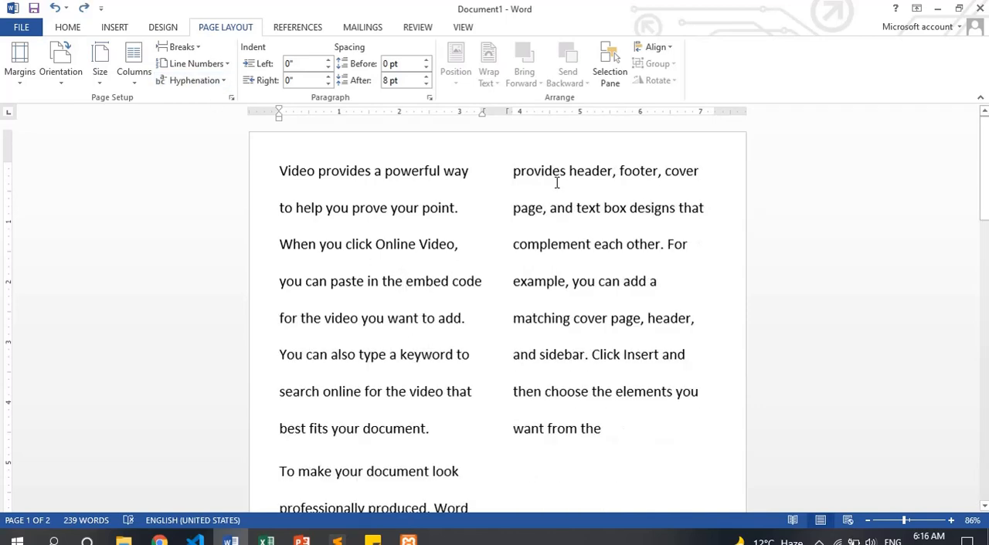
Clear the whole document and generate new sample paragraphs with =rand(), returning to the start of the text
{"action": "key", "text": "ctrl+a"}
{"action": "key", "text": "Delete"}
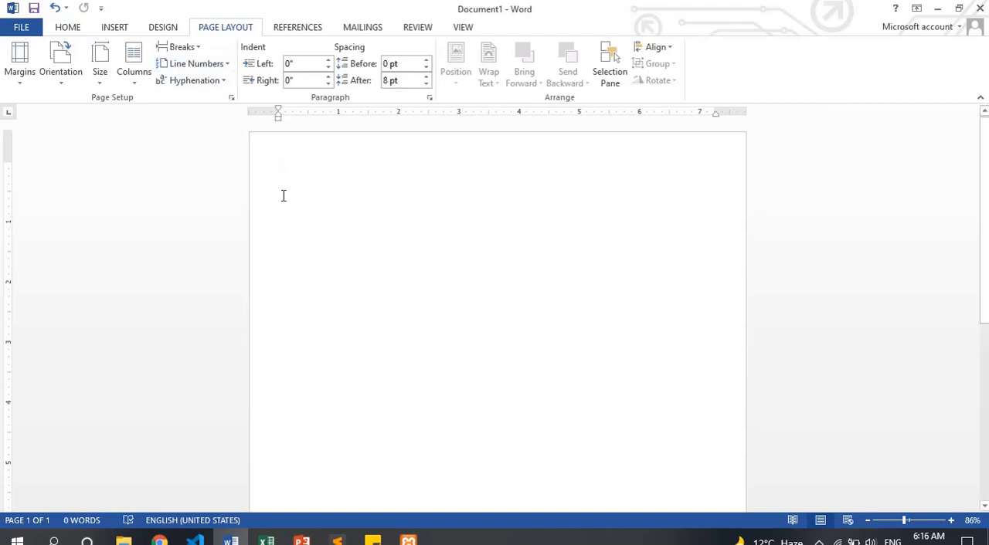
{"action": "left_click", "coordinate": [196, 48]}
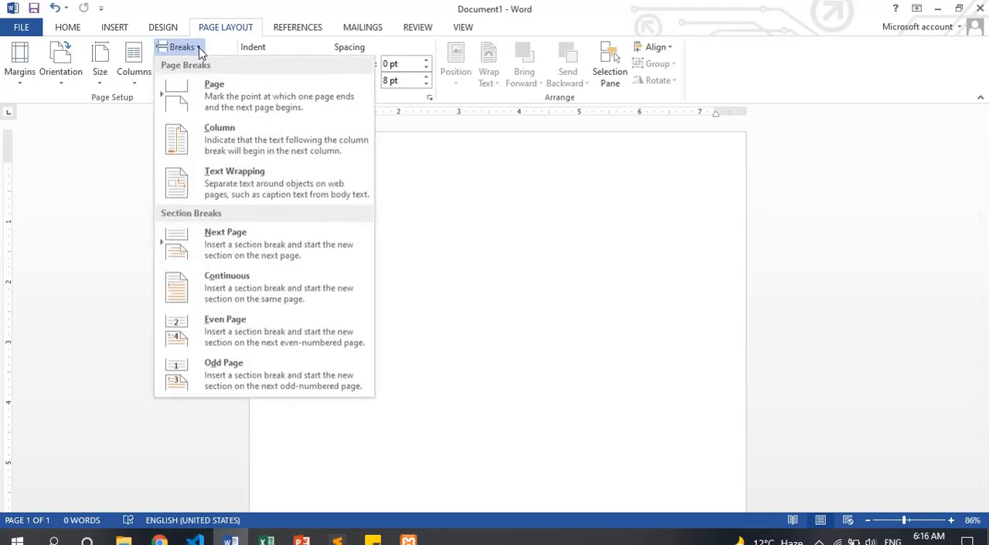
{"action": "left_click", "coordinate": [419, 239]}
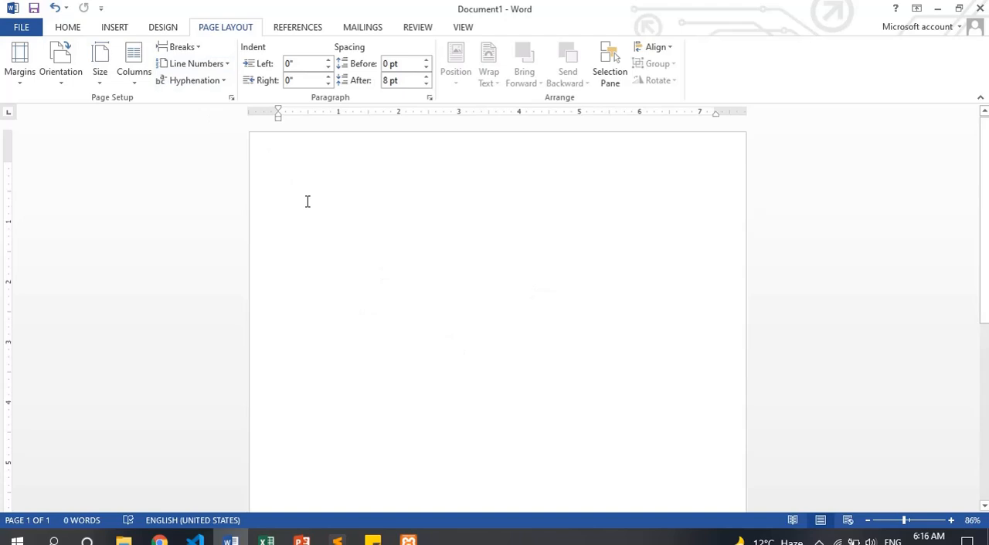
{"action": "type", "text": "=rand"}
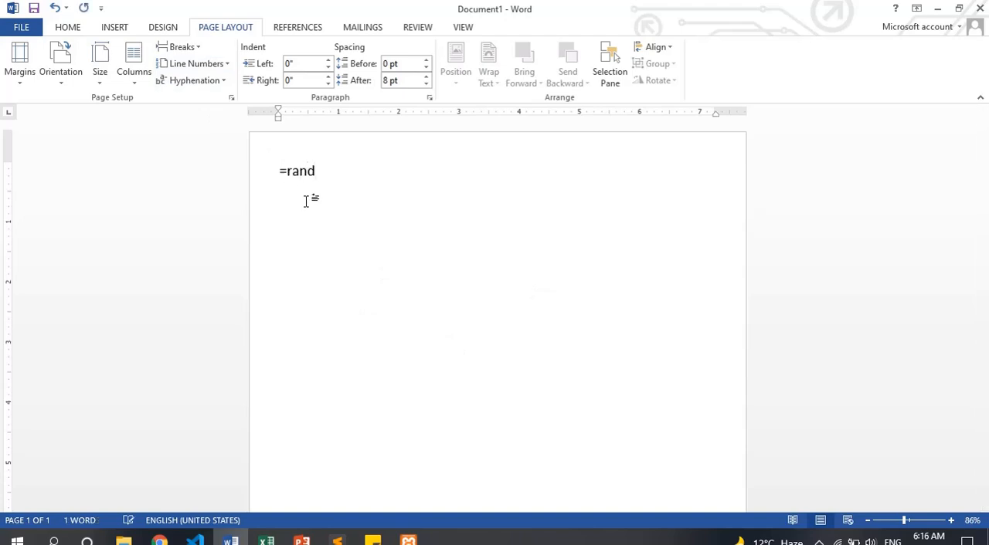
{"action": "type", "text": "()"}
{"action": "key", "text": "Return"}
{"action": "scroll", "coordinate": [343, 246], "scroll_direction": "up", "scroll_amount": 5}
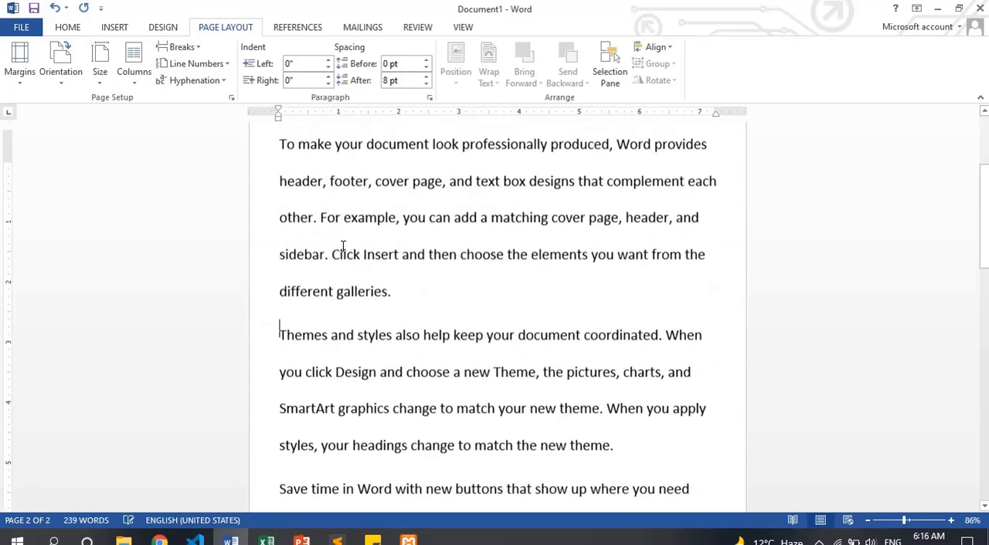
{"action": "key", "text": "ctrl+Home"}
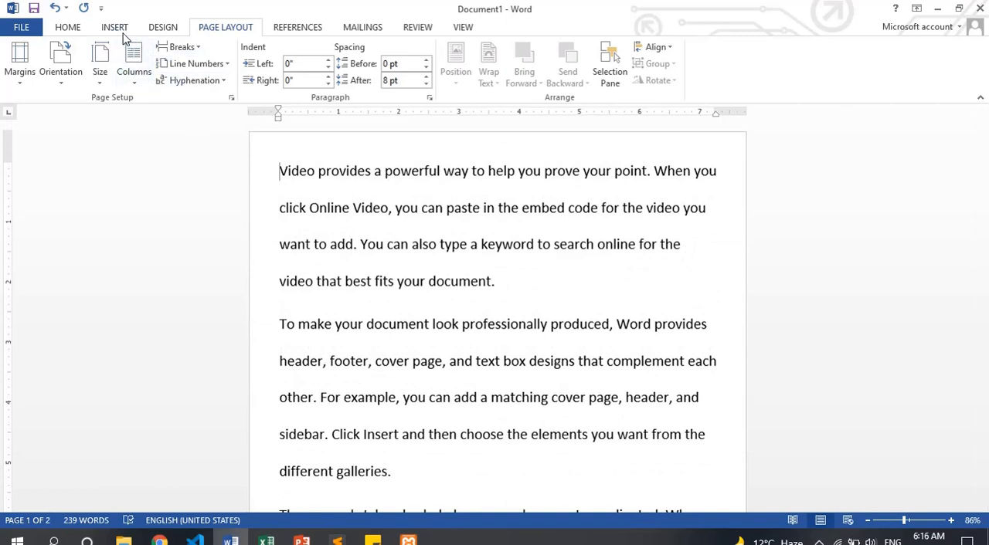
Insert the Insert Table screenshot from the Desktop folder as a picture at the start of the document
{"action": "left_click", "coordinate": [115, 27]}
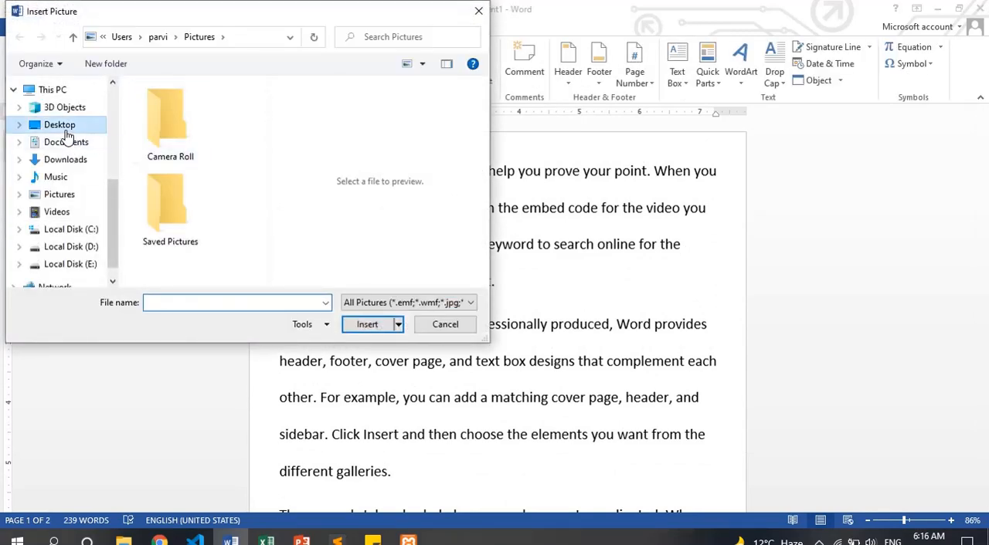
{"action": "left_click", "coordinate": [64, 128]}
{"action": "double_click", "coordinate": [194, 126]}
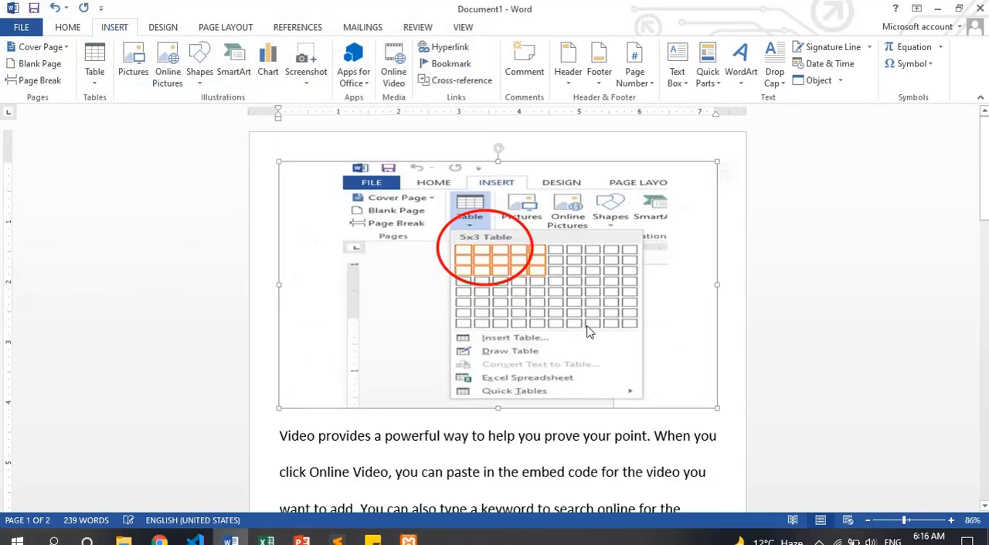
Position the picture at the top center with text wrapping, move it lower and shrink it to about 2.59" by 4.61"
{"action": "left_click", "coordinate": [644, 63]}
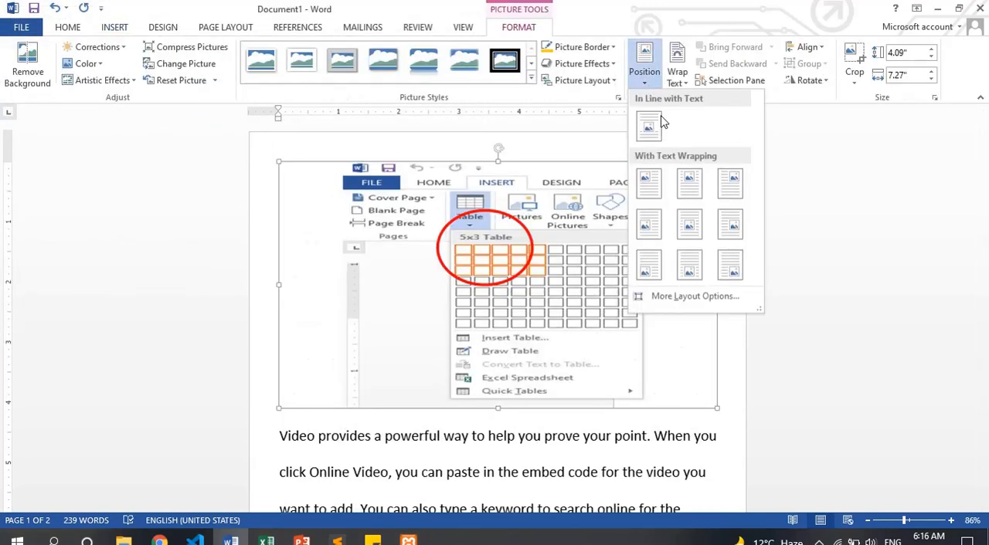
{"action": "left_click", "coordinate": [693, 203]}
{"action": "left_click_drag", "start_coordinate": [564, 274], "coordinate": [513, 337]}
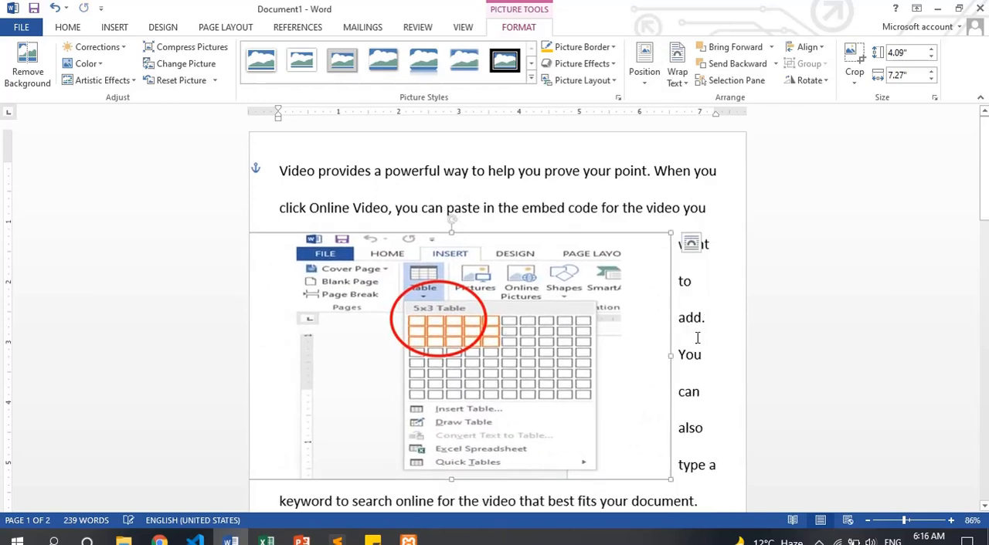
{"action": "left_click_drag", "start_coordinate": [670, 233], "coordinate": [516, 304]}
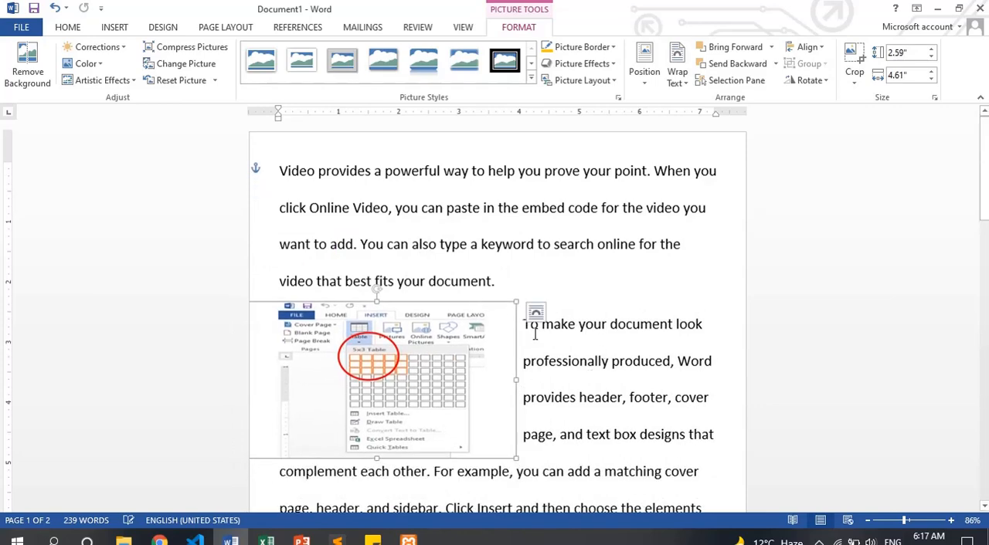
Try adding two blank lines before "To make your document" and move the picture toward the middle of the page
{"action": "left_click_drag", "start_coordinate": [979, 180], "coordinate": [979, 192]}
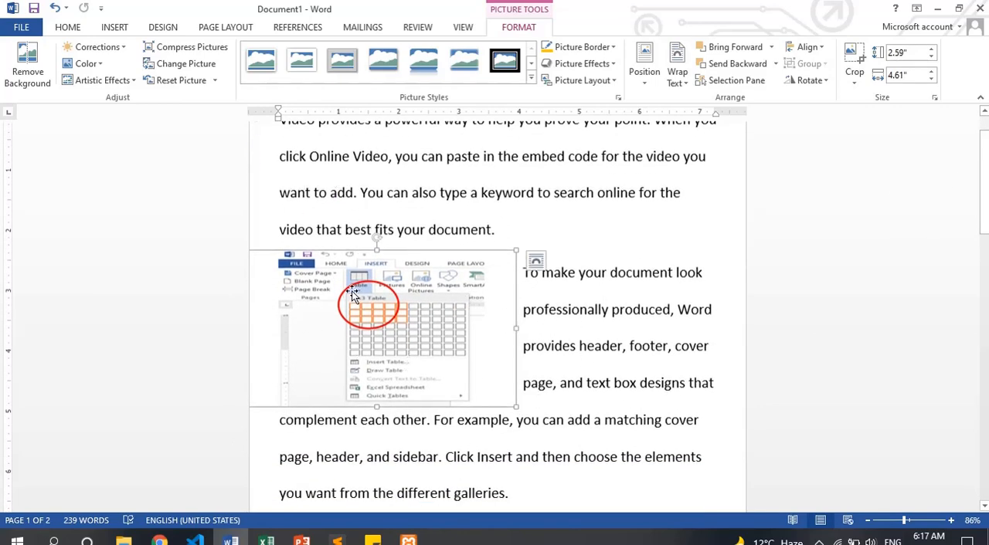
{"action": "left_click", "coordinate": [523, 273]}
{"action": "key", "text": "Return"}
{"action": "key", "text": "Return"}
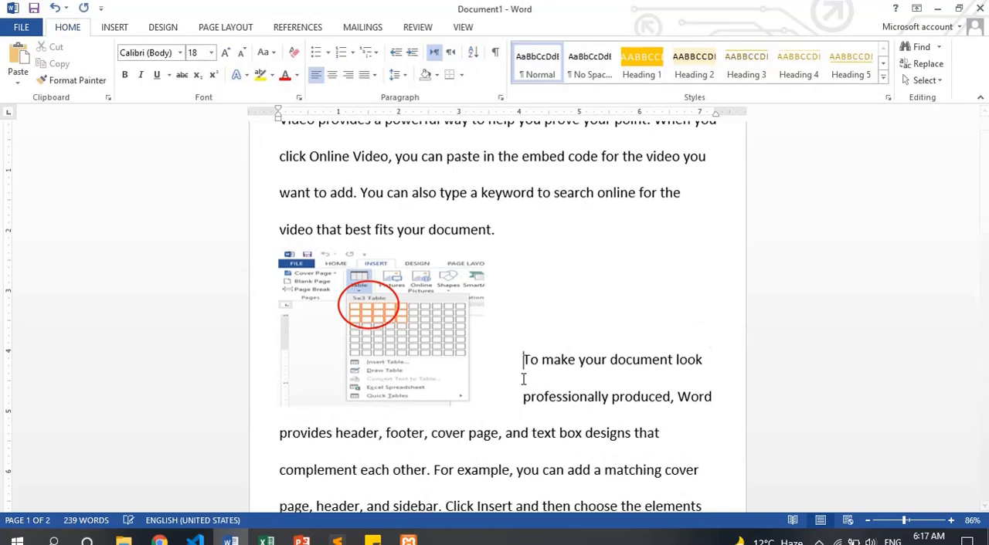
{"action": "left_click_drag", "start_coordinate": [359, 305], "coordinate": [491, 307]}
{"action": "left_click", "coordinate": [507, 244]}
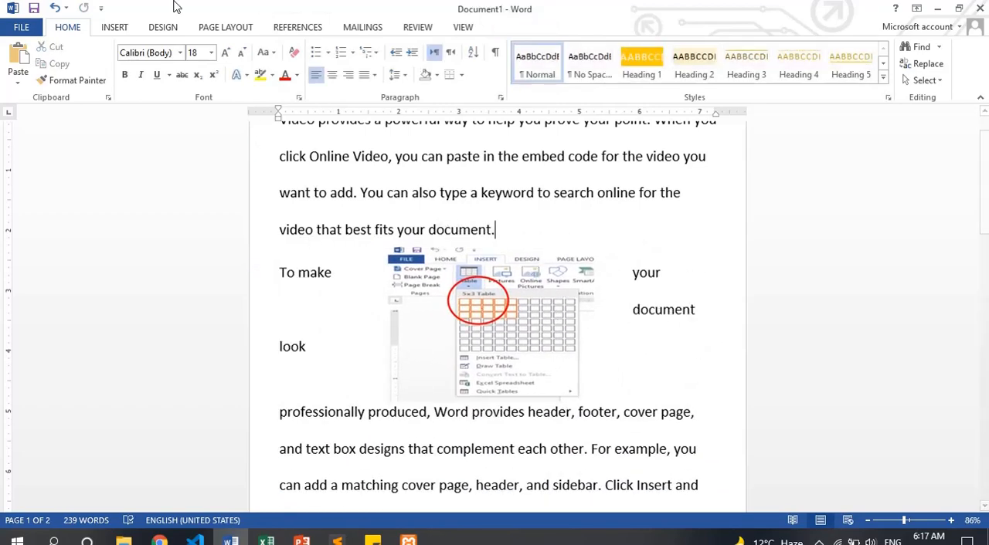
Insert text wrapping breaks after the first paragraph and before "To make", and move the picture slightly down
{"action": "left_click", "coordinate": [228, 29]}
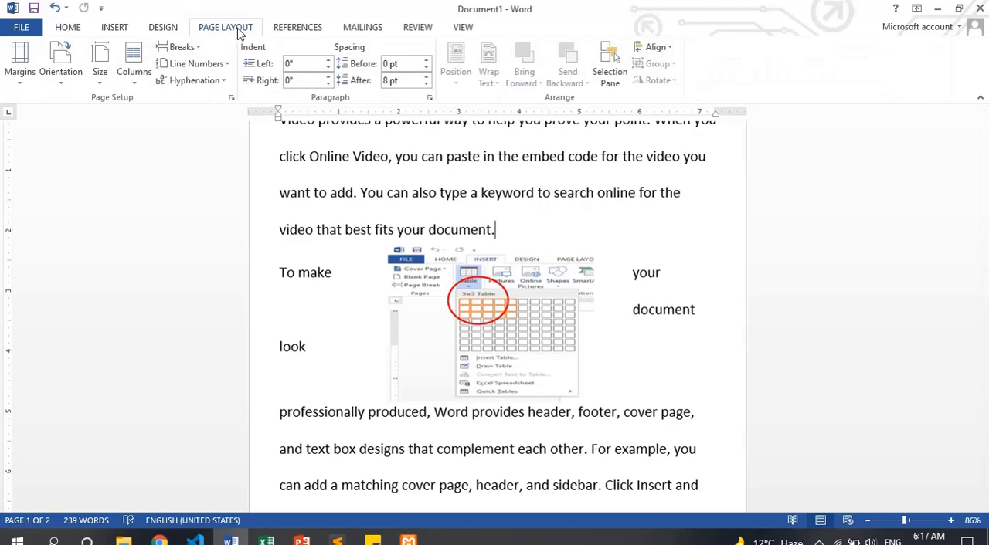
{"action": "left_click", "coordinate": [184, 47]}
{"action": "left_click", "coordinate": [226, 173]}
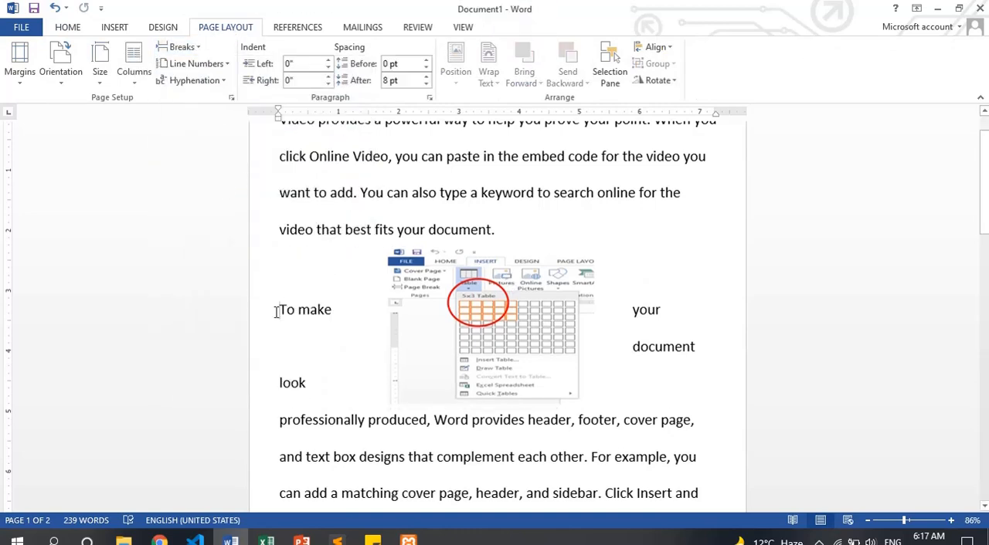
{"action": "left_click", "coordinate": [179, 47]}
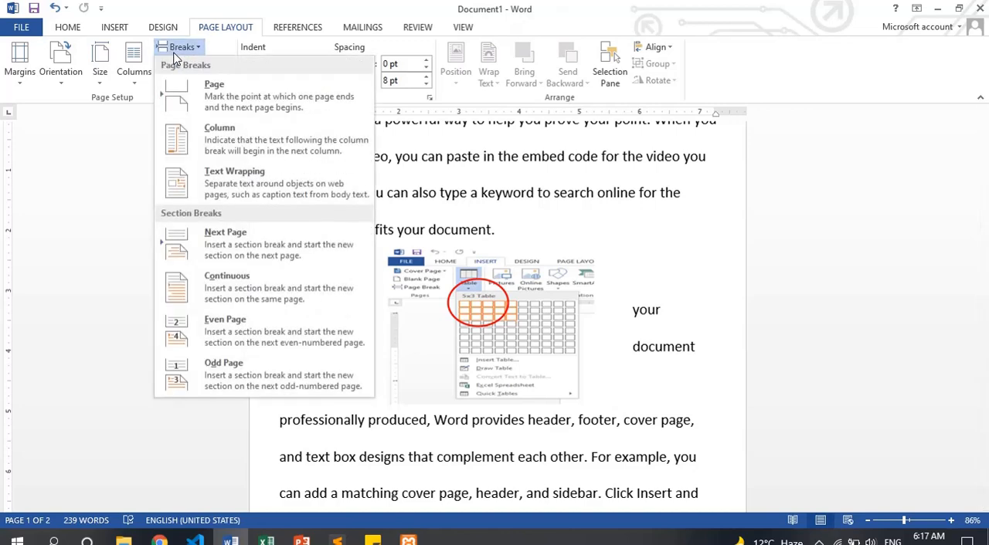
{"action": "left_click", "coordinate": [234, 184]}
{"action": "left_click", "coordinate": [474, 319]}
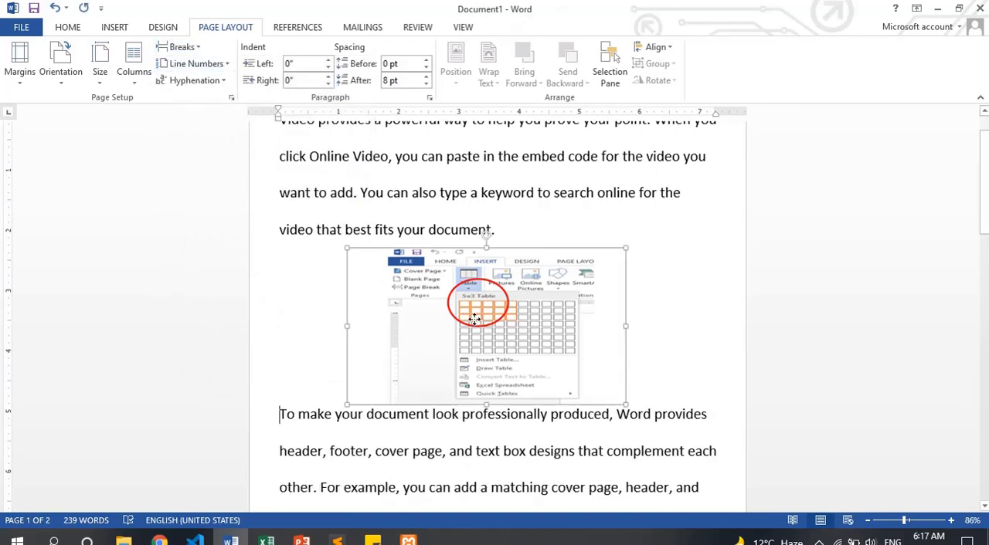
{"action": "left_click_drag", "start_coordinate": [474, 318], "coordinate": [489, 346]}
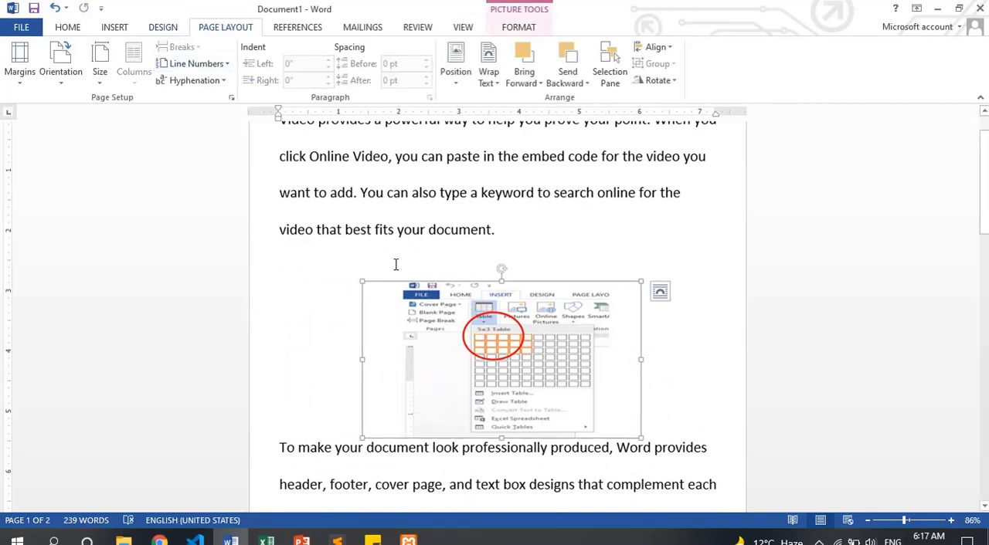
Undo the text wrapping breaks and all the picture edits, back to before the picture was inserted
{"action": "key", "text": "ctrl+z"}
{"action": "key", "text": "ctrl+z"}
{"action": "key", "text": "ctrl+z"}
{"action": "key", "text": "ctrl+z"}
{"action": "key", "text": "ctrl+z"}
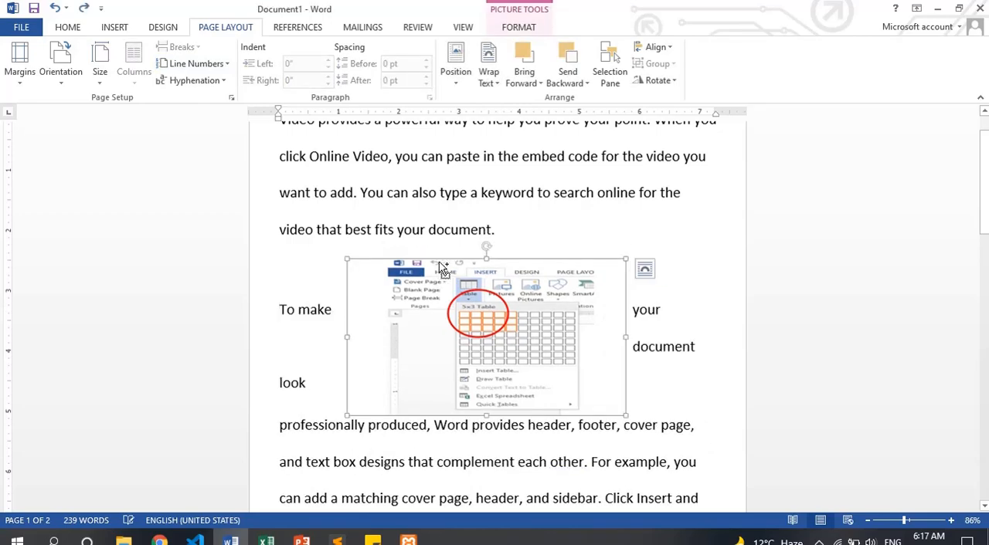
{"action": "key", "text": "ctrl+z"}
{"action": "key", "text": "ctrl+z"}
{"action": "key", "text": "ctrl+z"}
{"action": "key", "text": "ctrl+z"}
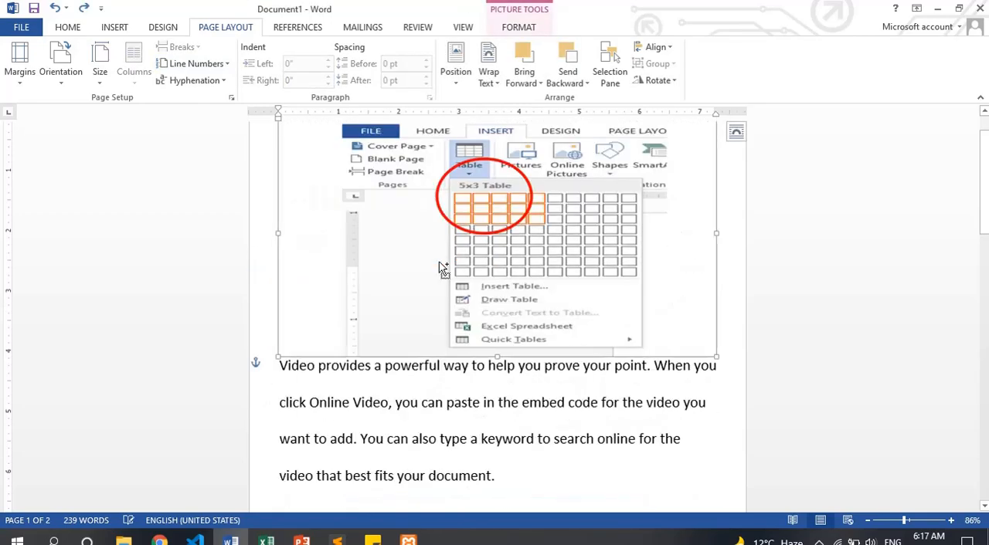
{"action": "key", "text": "ctrl+z"}
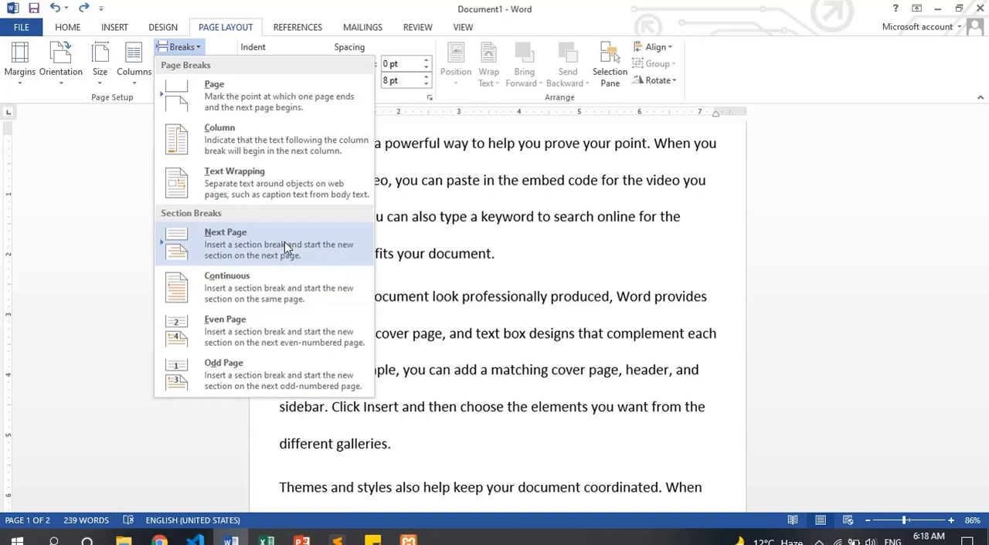
Copy the whole text and paste it repeatedly at the end until the document fills nine pages
{"action": "left_click", "coordinate": [517, 295]}
{"action": "left_click", "coordinate": [886, 520]}
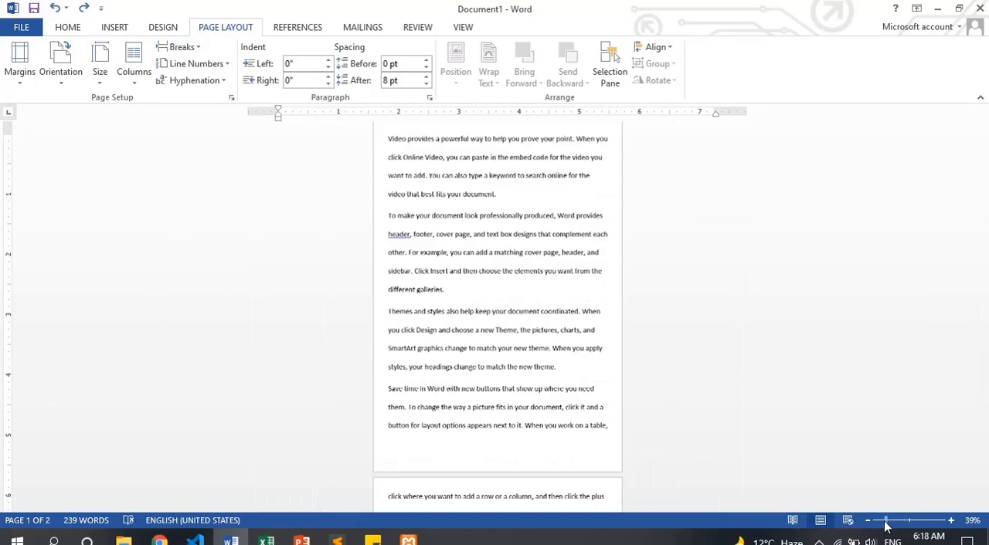
{"action": "key", "text": "ctrl+a"}
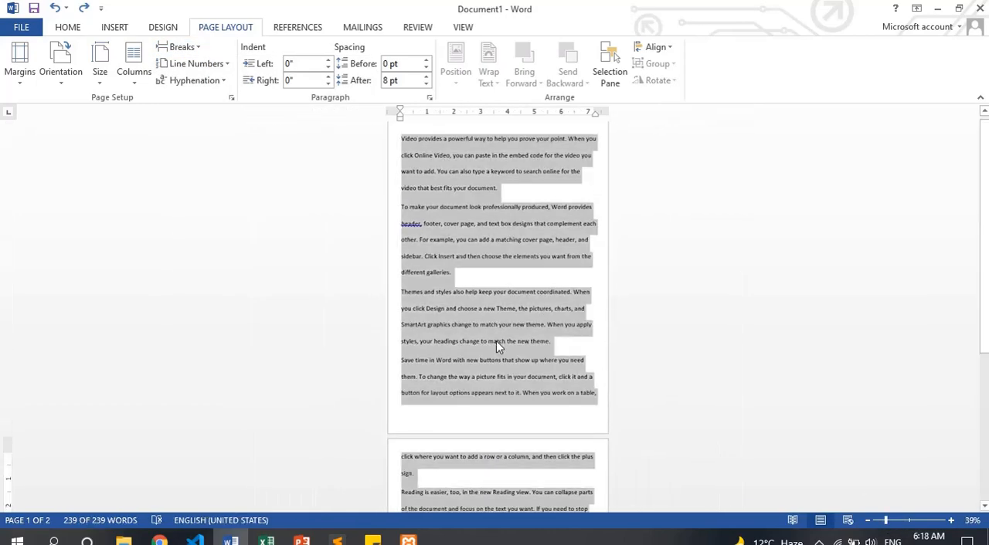
{"action": "key", "text": "Right"}
{"action": "type", "text": "Video provides a powerful way to help you prove your point. When you click Online Video, you can paste in the embed code for the video you want to add. You can also type a keyword to search online for the video that best fits your document. To make your document look professionally produced, Word provides header, footer, cover page, and text box designs that complement each other. For example, you can add a matching cover page, header, and sidebar. Click Insert and then choose the elements you want from the different galleries. Themes and styles also help keep your document coordinated. When you click Design and choose a new Theme, the pictures, charts, and SmartArt graphics change to match your new theme. When you apply styles, your headings change to match the new theme. Save time in Word with new buttons that show up where you need them. To change the way a picture fits in your document, click it and a button for layout options appears next to it. When you work on a table, click where you want to add a row or a column, and then click the plus sign. Reading is easier, too, in the new Reading view. You can collapse parts of the document and focus on the text you want. If you need to stop reading before you reach the end, Word remembers where you left off - even on another device."}
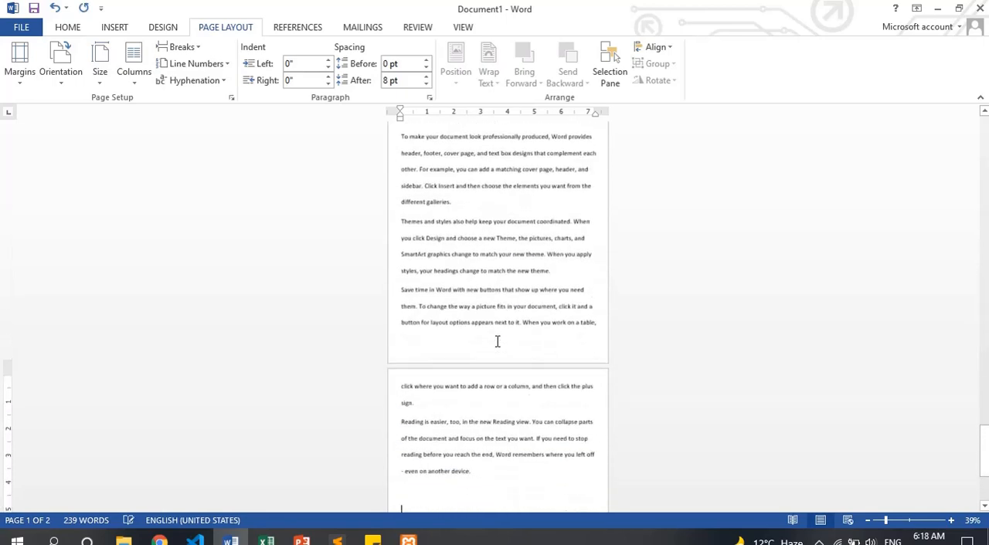
{"action": "key", "text": "ctrl+Home"}
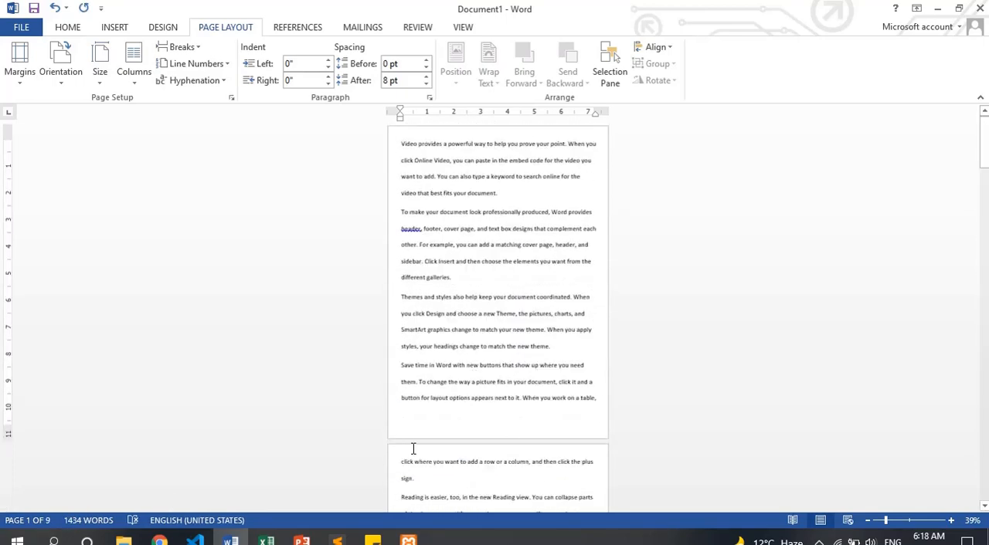
Display multiple pages side by side from the document's start, and open and close the first page's header area
{"action": "left_click", "coordinate": [910, 521]}
{"action": "left_click", "coordinate": [417, 26]}
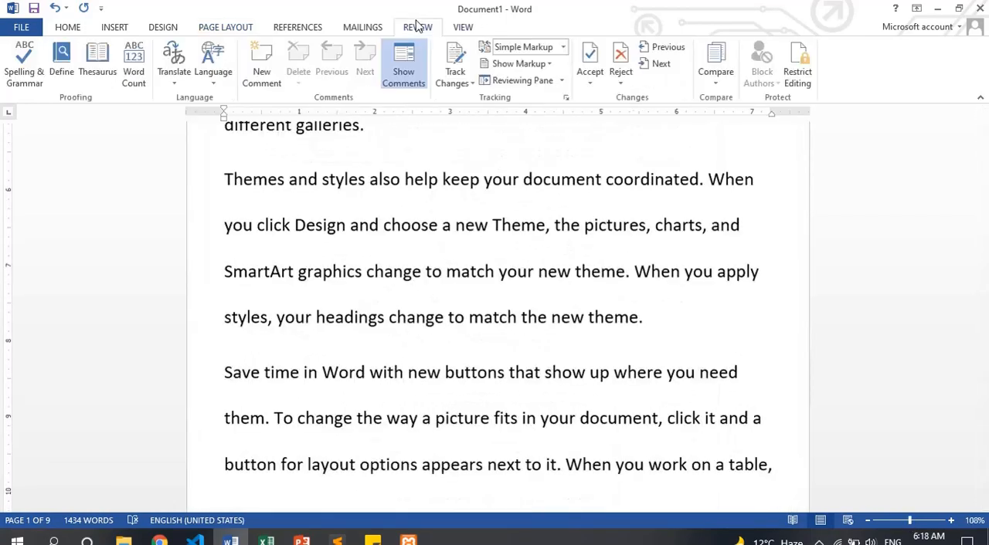
{"action": "left_click", "coordinate": [476, 24]}
{"action": "left_click", "coordinate": [340, 63]}
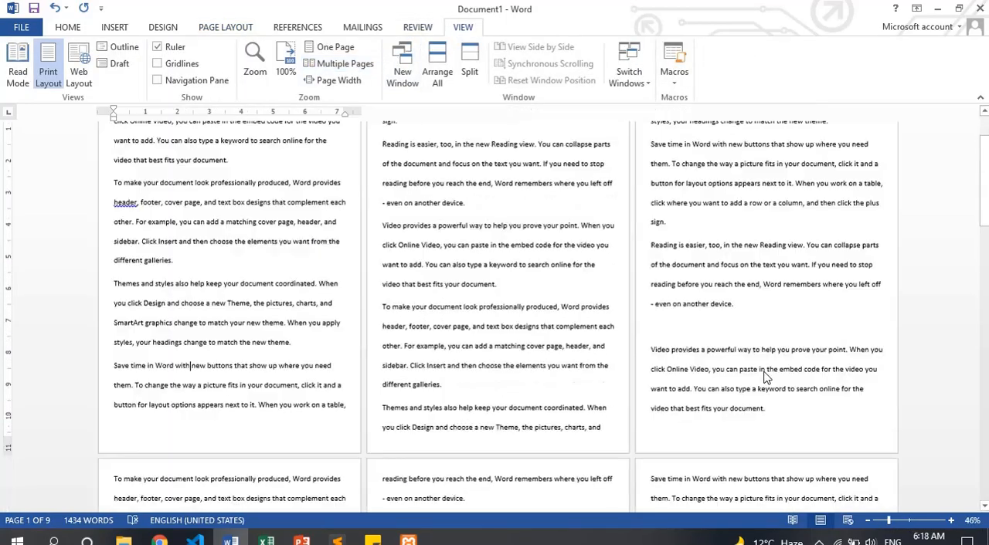
{"action": "scroll", "coordinate": [417, 379], "scroll_direction": "up", "scroll_amount": 3}
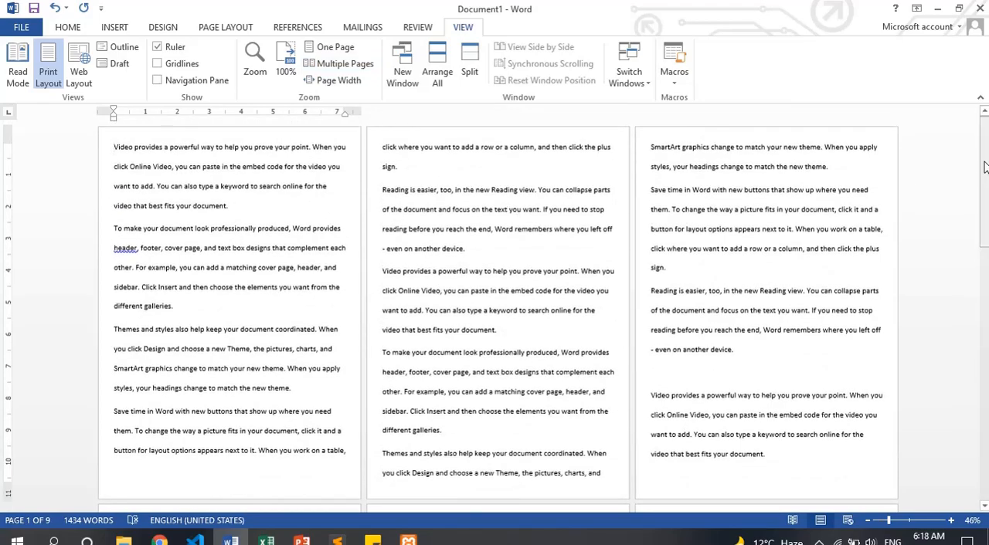
{"action": "left_click_drag", "start_coordinate": [984, 162], "coordinate": [986, 138]}
{"action": "double_click", "coordinate": [165, 135]}
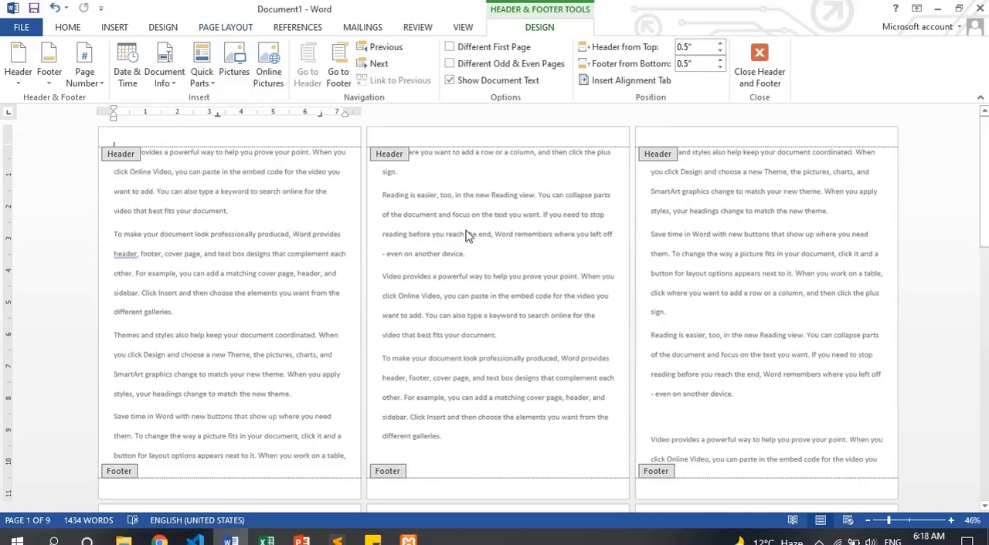
{"action": "double_click", "coordinate": [485, 306]}
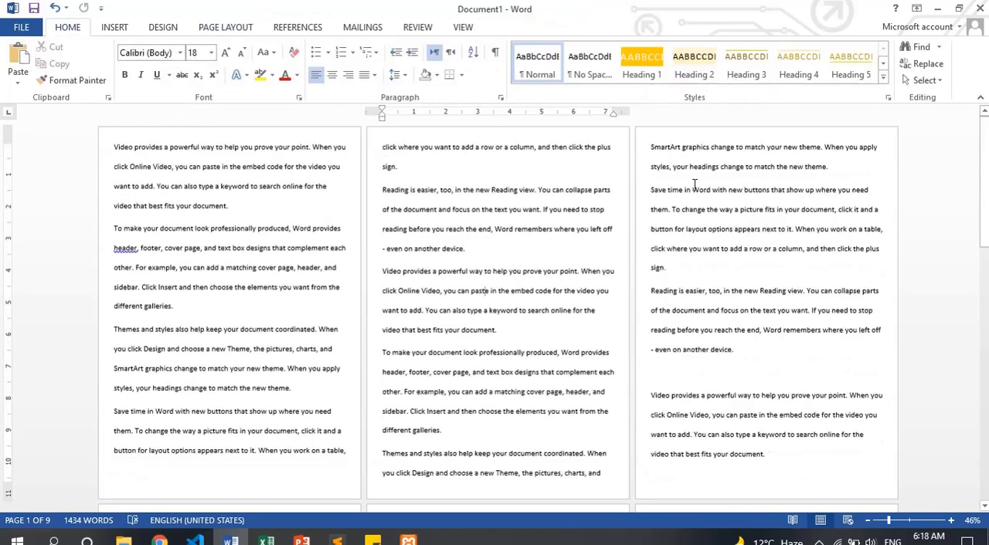
Insert a Next Page section break after "charts, and" at the end of the second page
{"action": "left_click", "coordinate": [606, 473]}
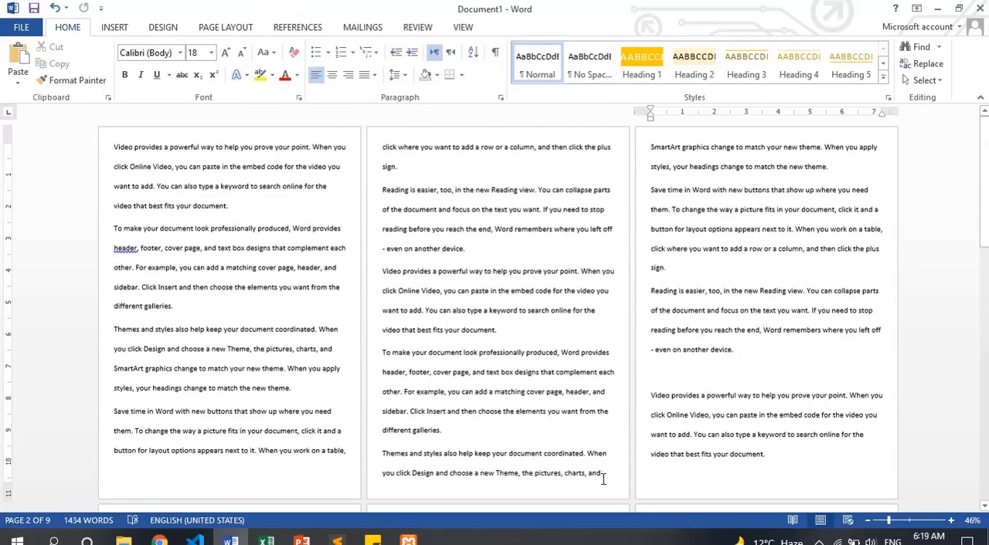
{"action": "left_click", "coordinate": [227, 27]}
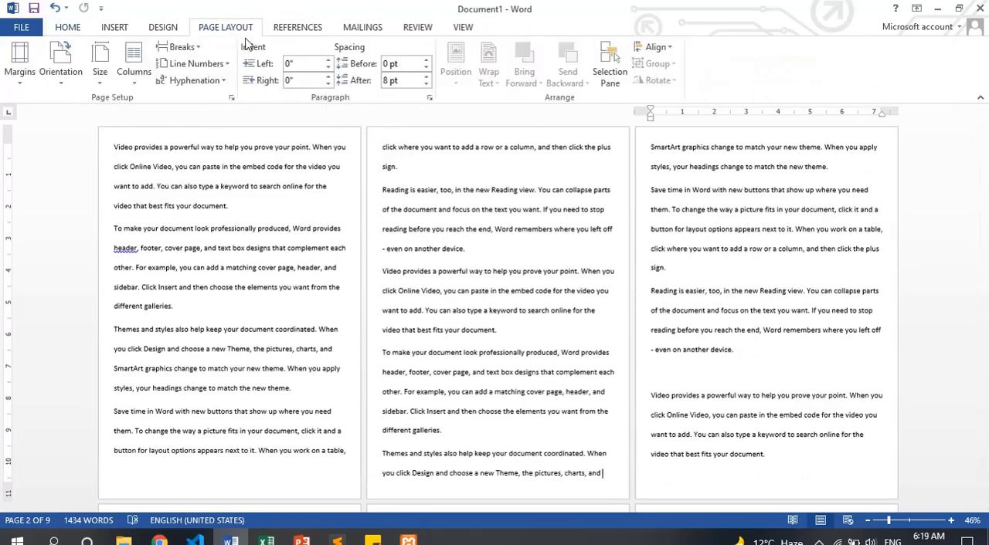
{"action": "left_click", "coordinate": [186, 48]}
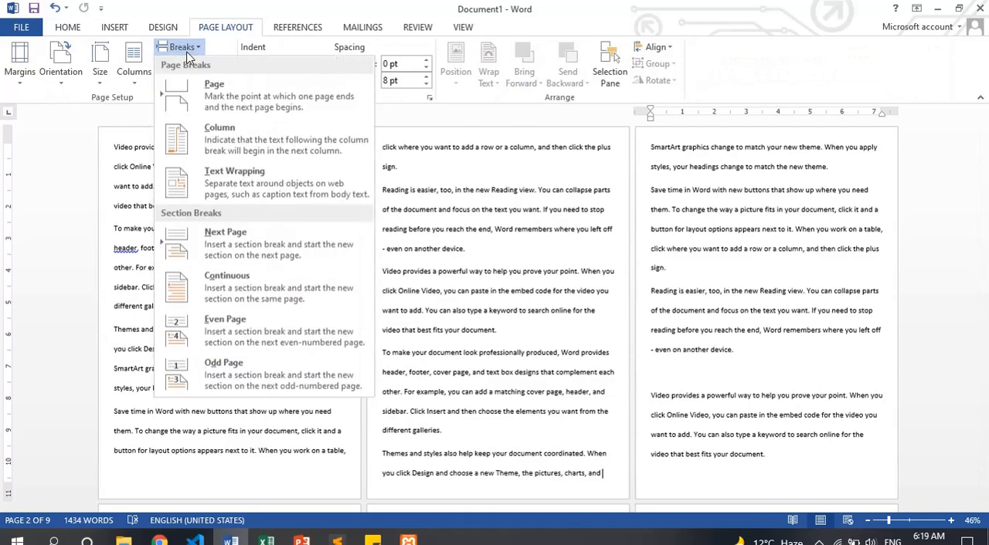
{"action": "left_click", "coordinate": [274, 247]}
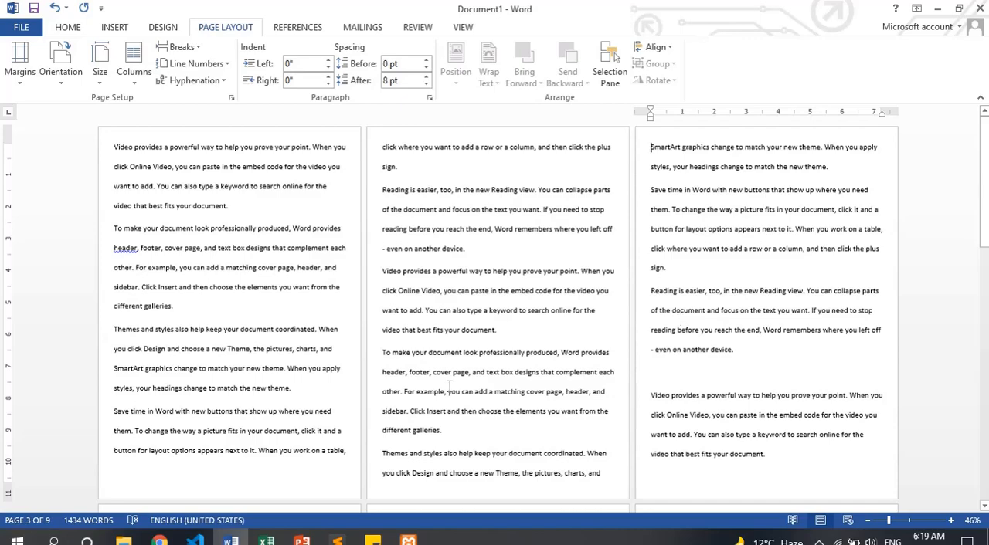
Open the first page's header and enter "Section -1" as the header text of section 1
{"action": "double_click", "coordinate": [257, 135]}
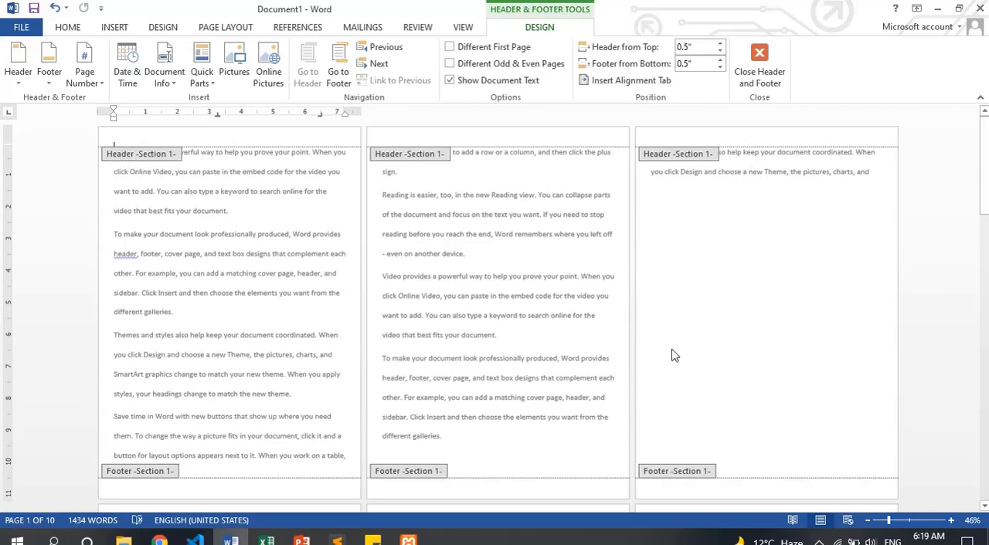
{"action": "left_click_drag", "start_coordinate": [984, 159], "coordinate": [983, 182]}
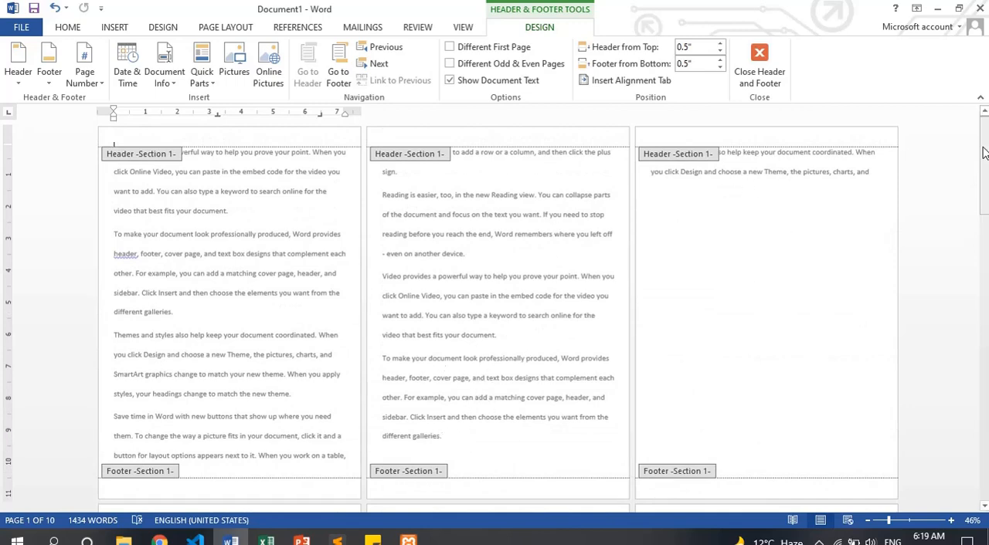
{"action": "mouse_move", "coordinate": [983, 152]}
{"action": "left_mouse_down"}
{"action": "mouse_move", "coordinate": [983, 385]}
{"action": "mouse_move", "coordinate": [977, 158]}
{"action": "left_mouse_up"}
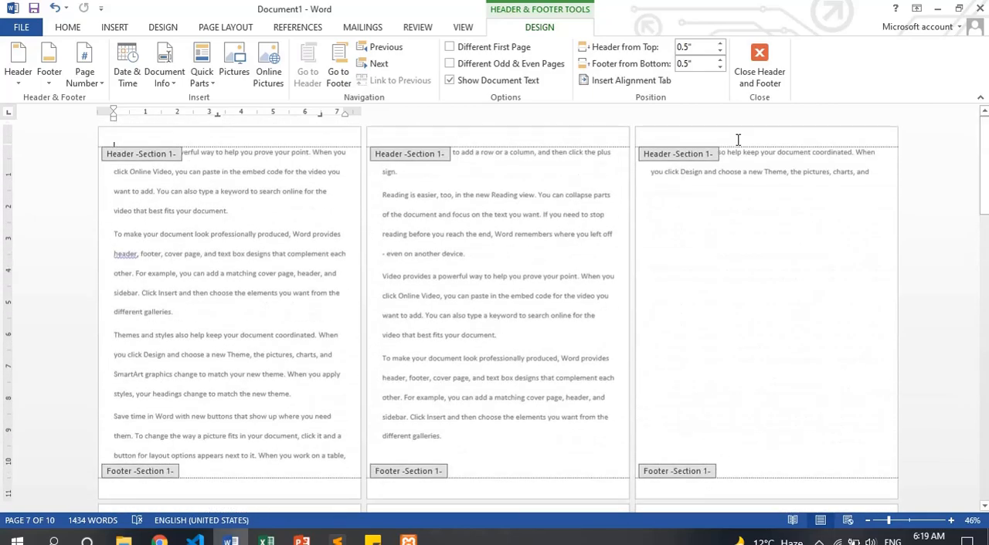
{"action": "type", "text": "Te"}
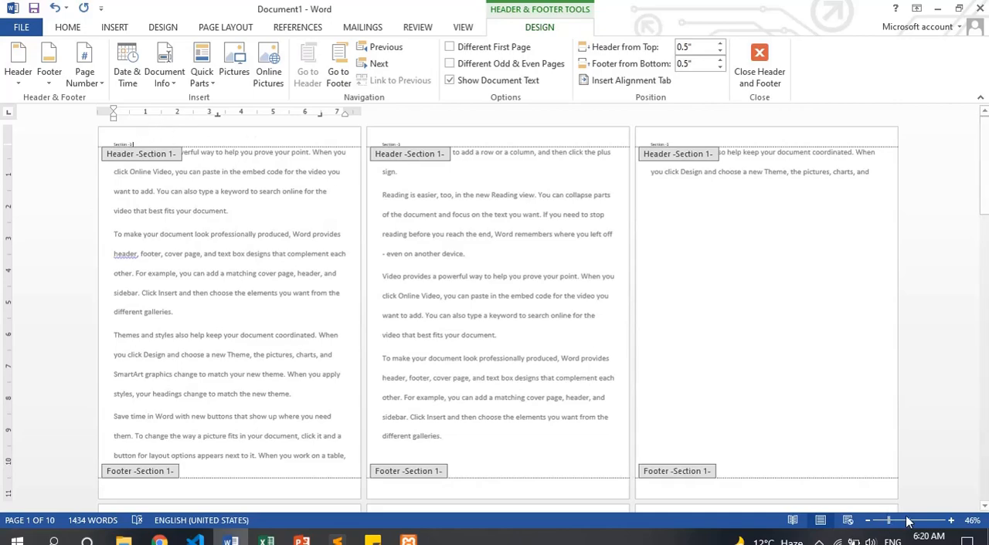
{"action": "left_click_drag", "start_coordinate": [888, 520], "coordinate": [914, 524]}
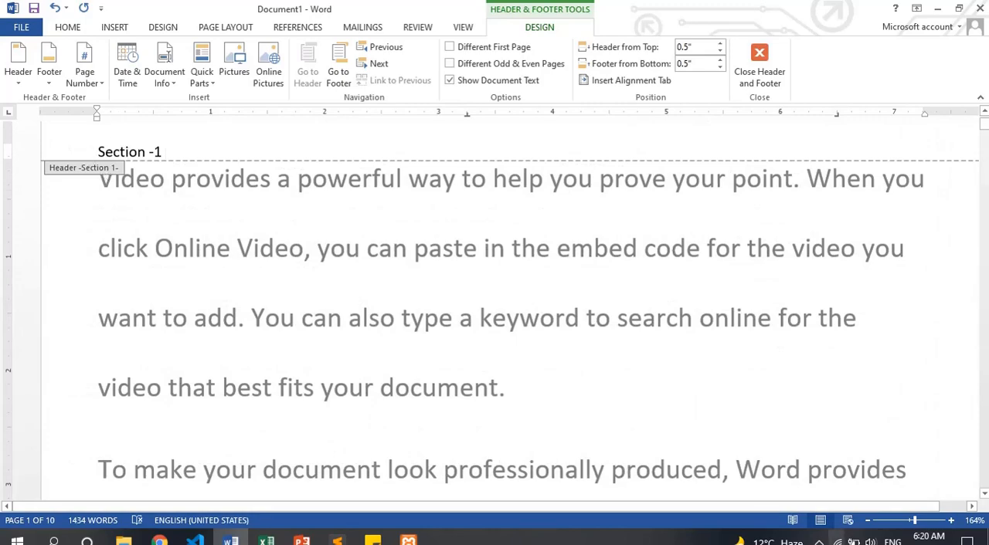
{"action": "left_click", "coordinate": [904, 524]}
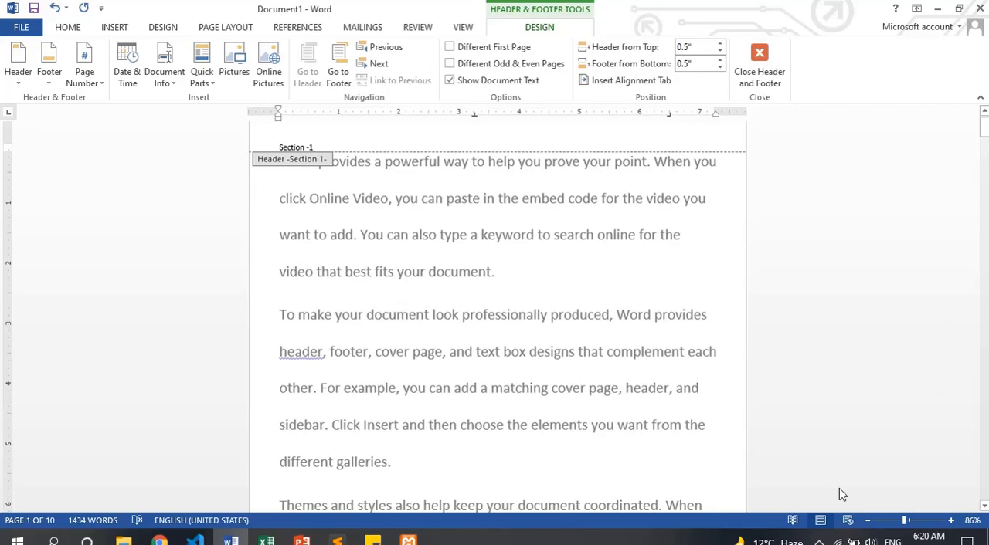
{"action": "left_click", "coordinate": [886, 521]}
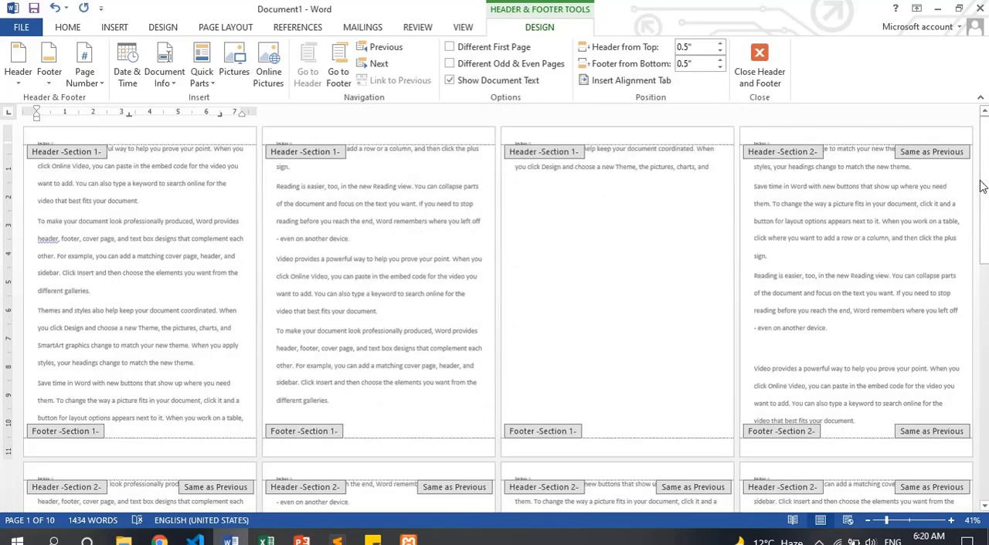
Unlink the section 2 header from the previous section by turning off Link to Previous
{"action": "left_click_drag", "start_coordinate": [986, 181], "coordinate": [986, 283]}
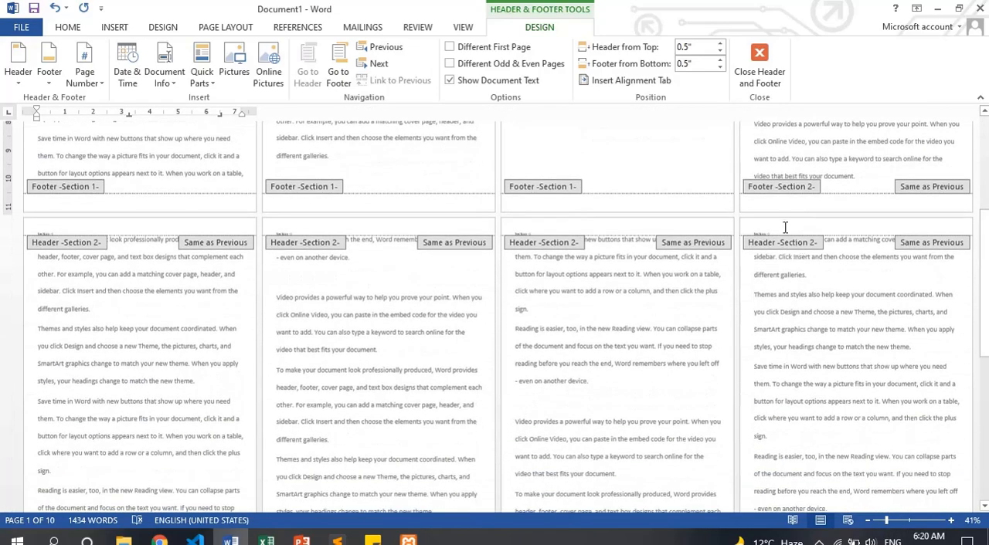
{"action": "left_click", "coordinate": [785, 226]}
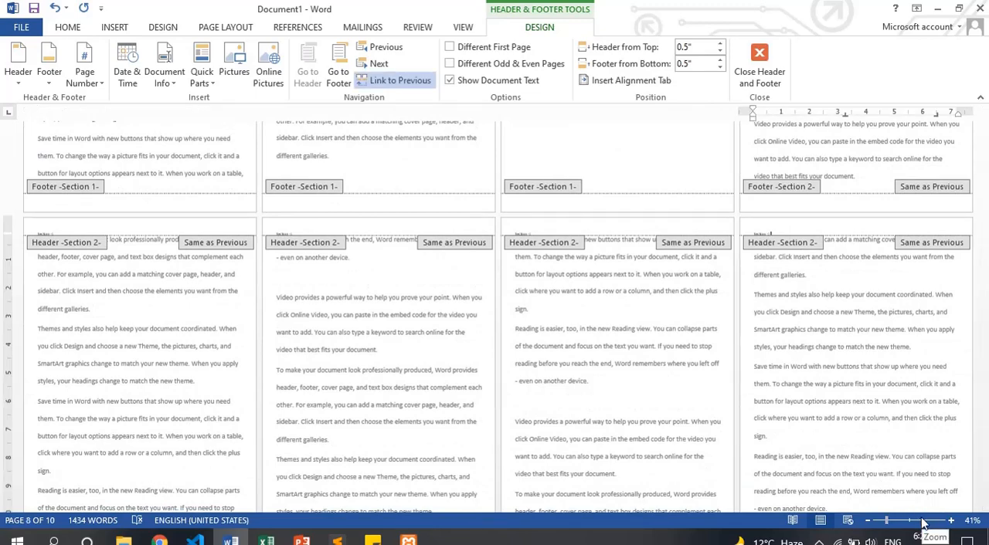
{"action": "left_click", "coordinate": [921, 521]}
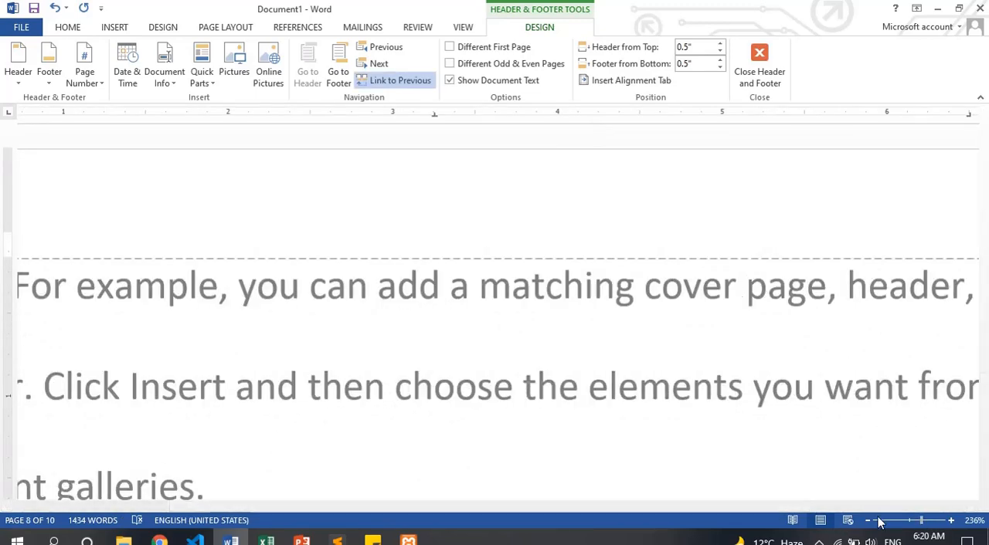
{"action": "left_click_drag", "start_coordinate": [696, 521], "coordinate": [521, 518]}
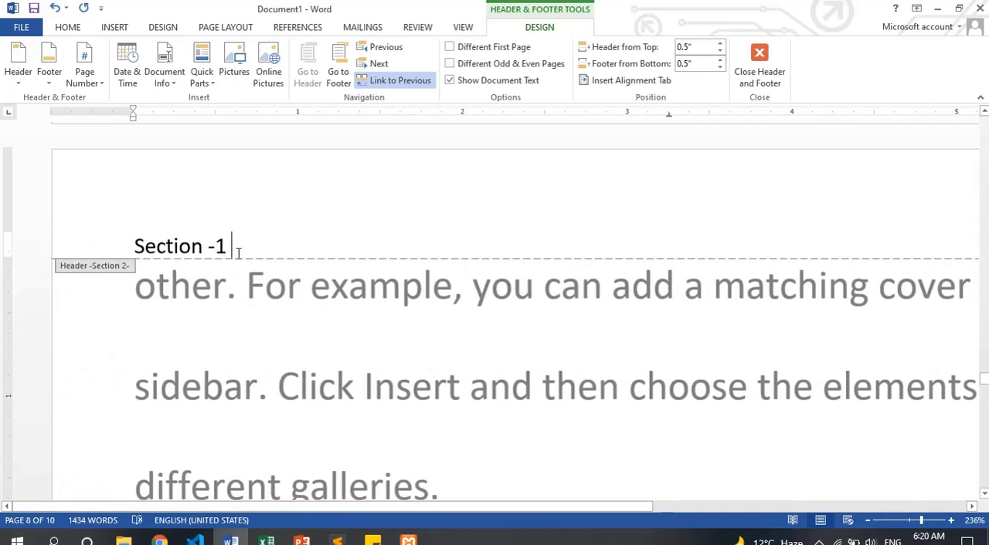
{"action": "left_click", "coordinate": [912, 520]}
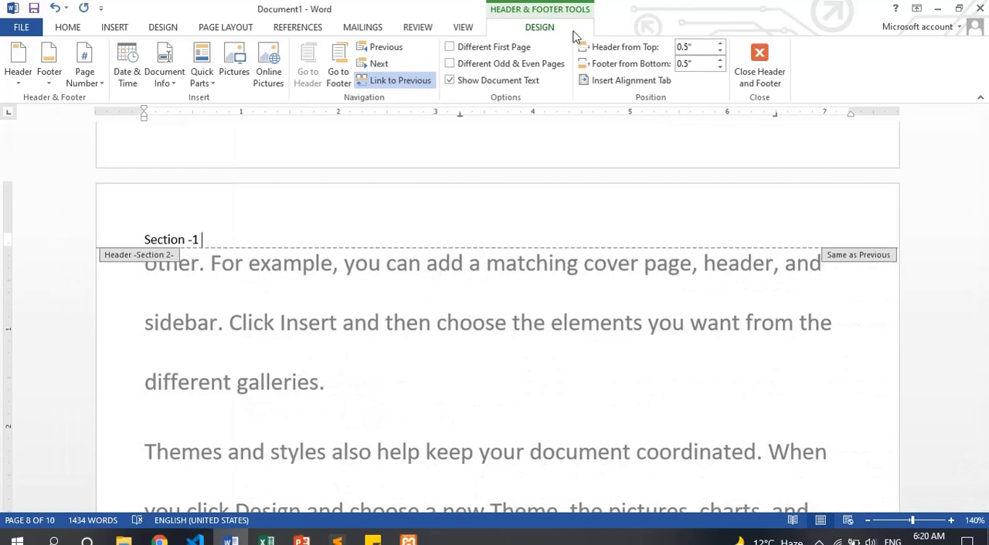
{"action": "left_click", "coordinate": [395, 90]}
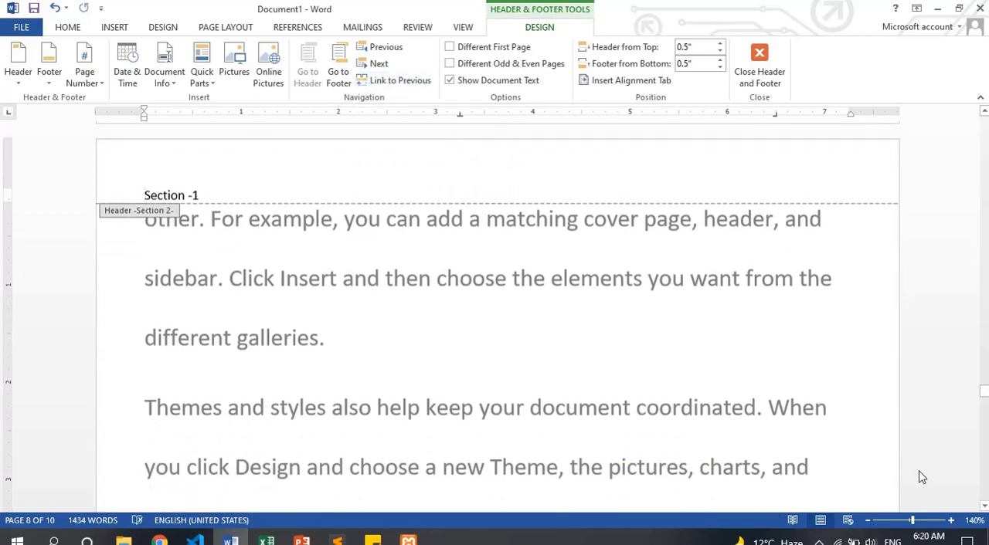
Replace the header text on the first page of section 2 with "Section-2", without an extra blank line
{"action": "left_click_drag", "start_coordinate": [984, 392], "coordinate": [978, 318]}
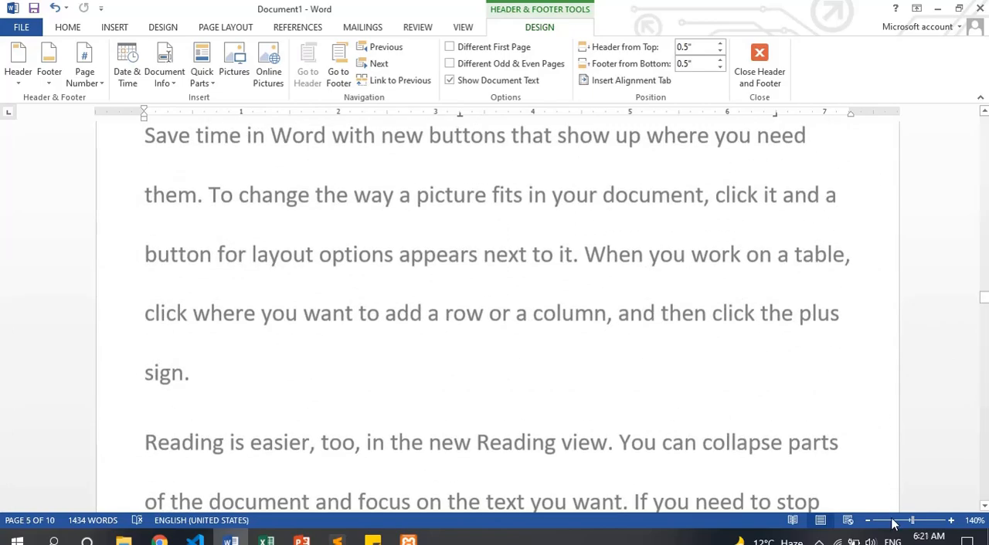
{"action": "left_click", "coordinate": [893, 522]}
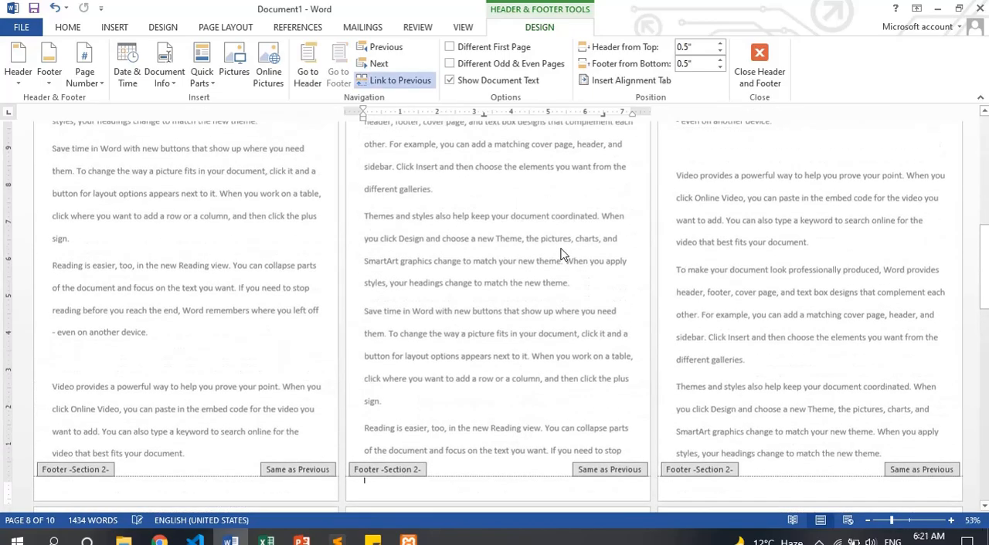
{"action": "scroll", "coordinate": [564, 255], "scroll_direction": "up", "scroll_amount": 7}
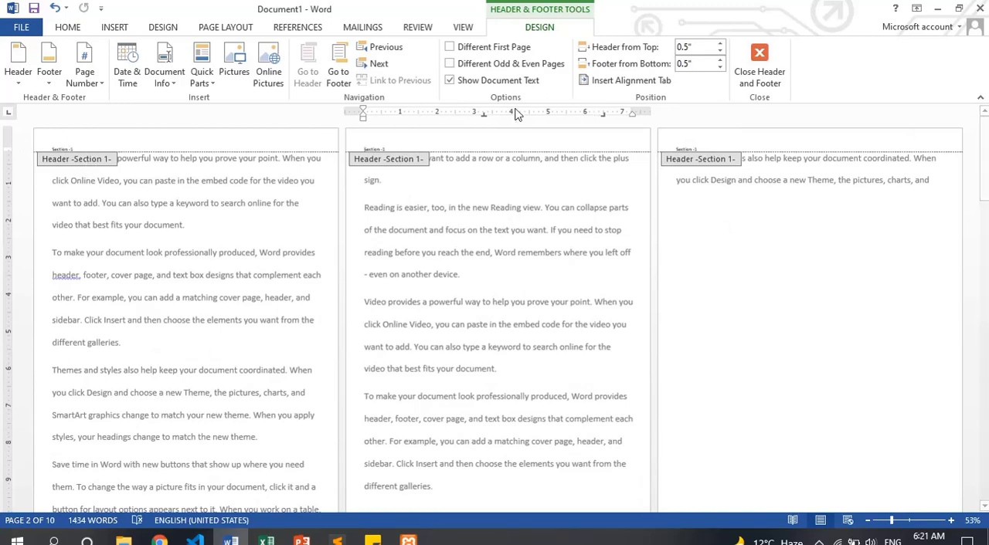
{"action": "scroll", "coordinate": [742, 206], "scroll_direction": "down", "scroll_amount": 5}
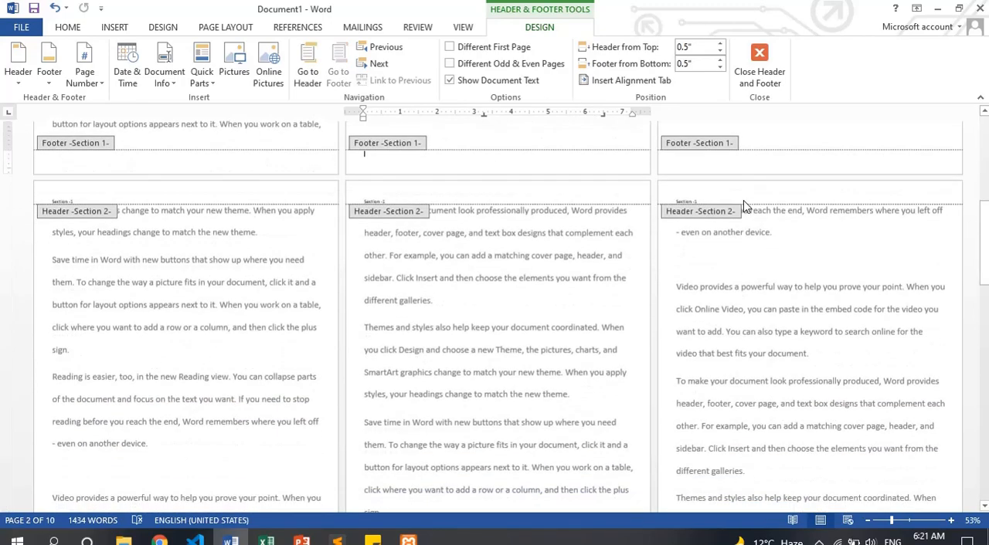
{"action": "left_click", "coordinate": [87, 202]}
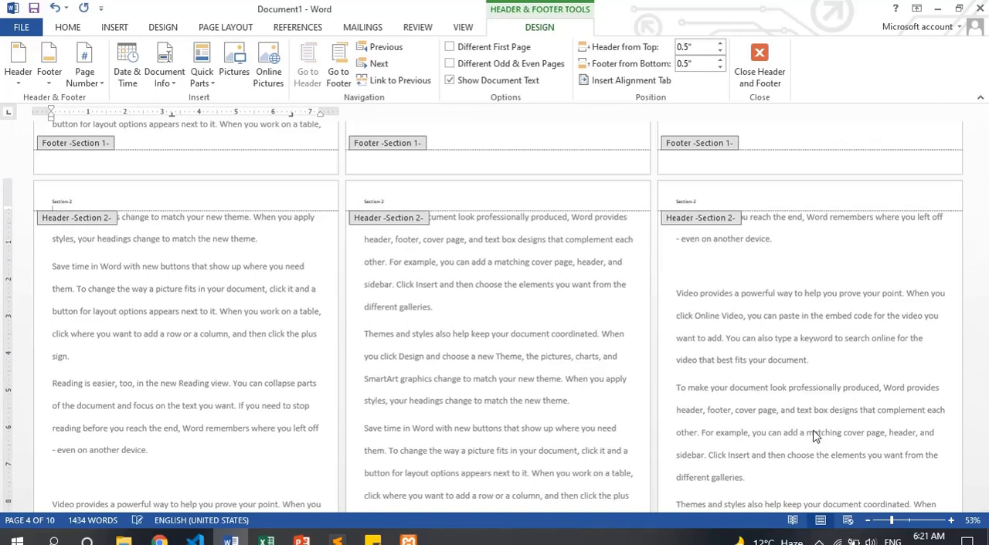
{"action": "left_click", "coordinate": [434, 425]}
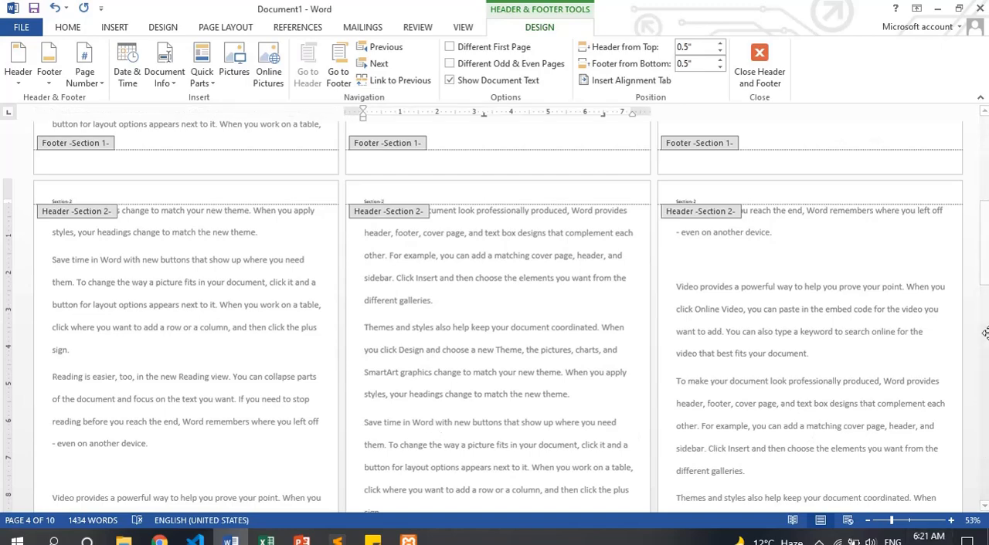
Compare the header text on the pages of section 1 and section 2, enlarging the page view
{"action": "left_click_drag", "start_coordinate": [985, 271], "coordinate": [983, 154]}
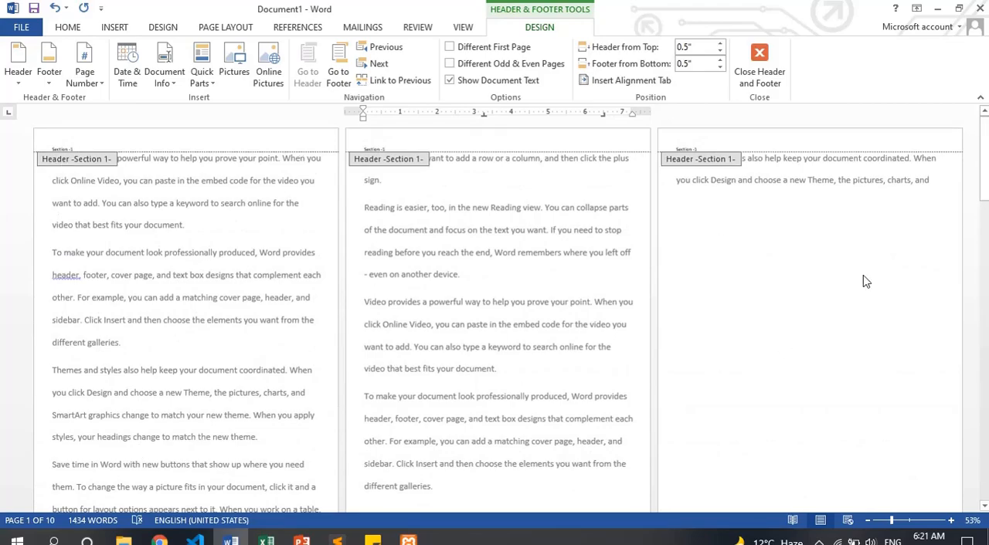
{"action": "left_click_drag", "start_coordinate": [984, 167], "coordinate": [983, 220]}
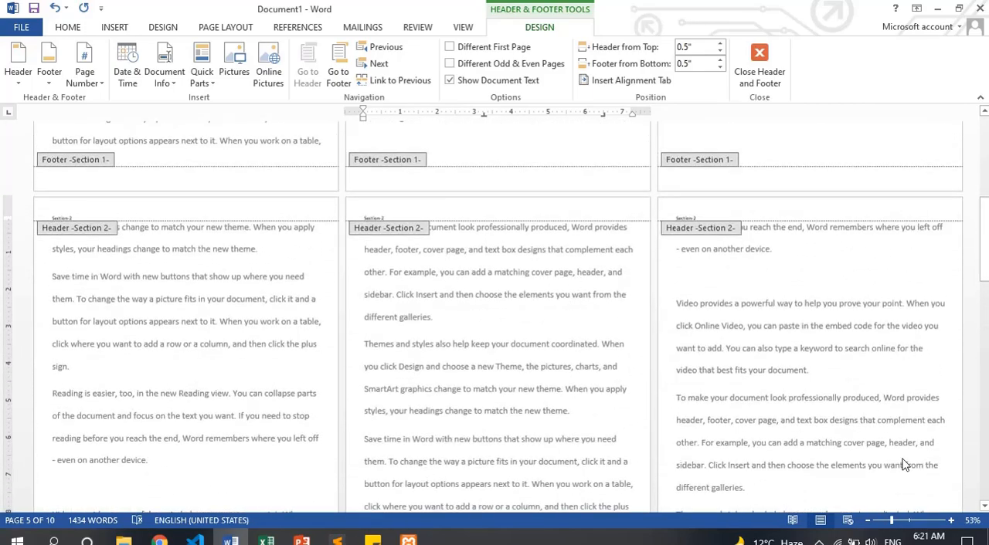
{"action": "left_click_drag", "start_coordinate": [890, 521], "coordinate": [904, 523]}
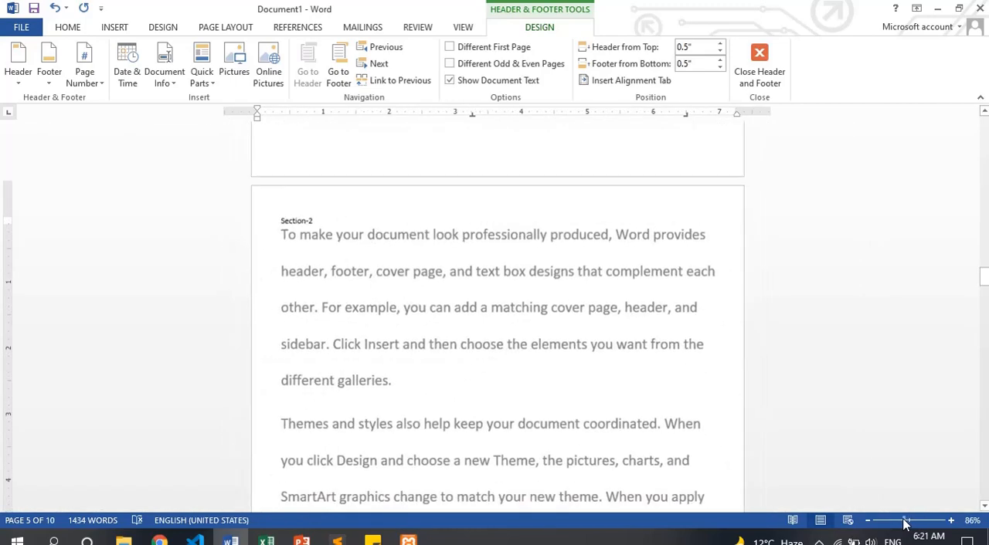
{"action": "left_click", "coordinate": [988, 281]}
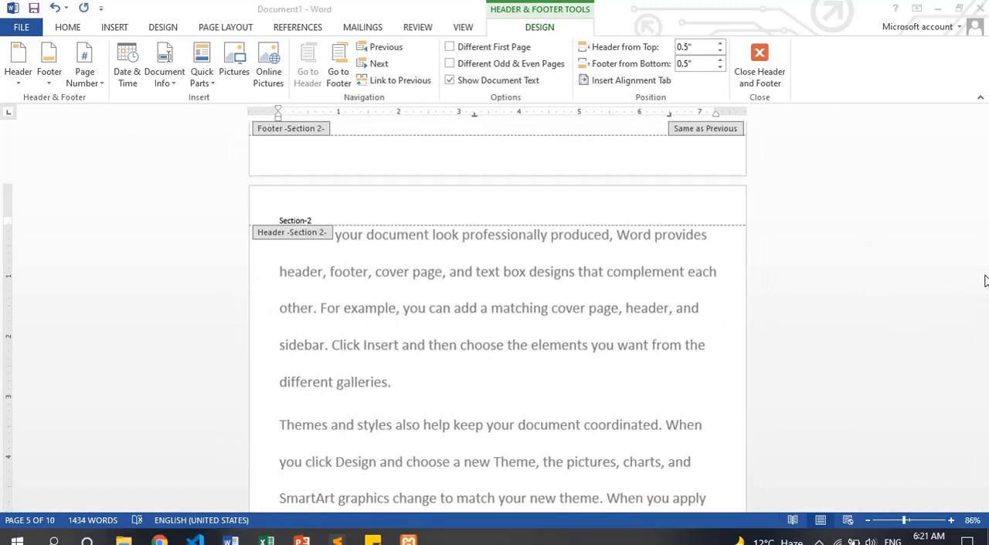
{"action": "left_click", "coordinate": [983, 282]}
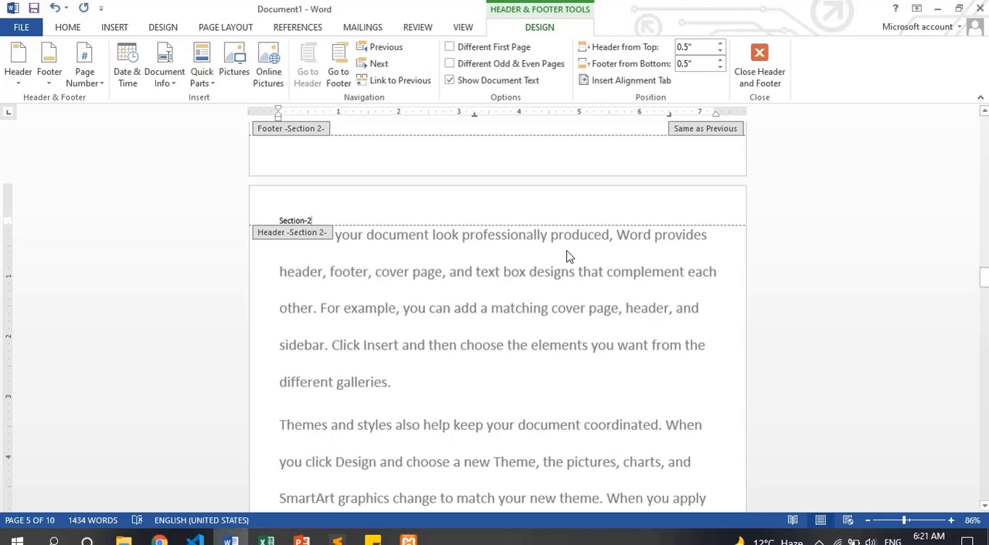
{"action": "scroll", "coordinate": [570, 257], "scroll_direction": "up", "scroll_amount": 20}
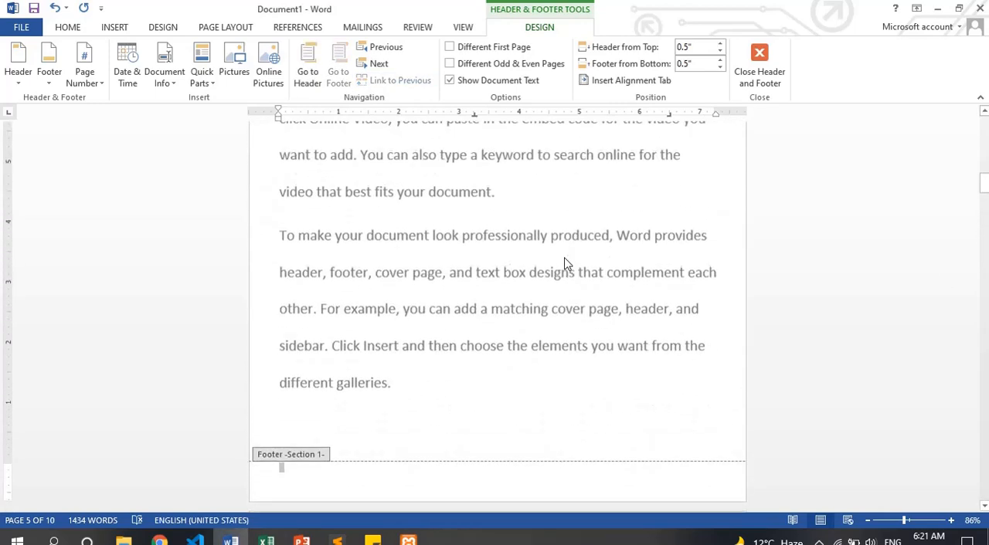
Return to the body text and undo the section 2 header changes and the Next Page section break
{"action": "double_click", "coordinate": [446, 380]}
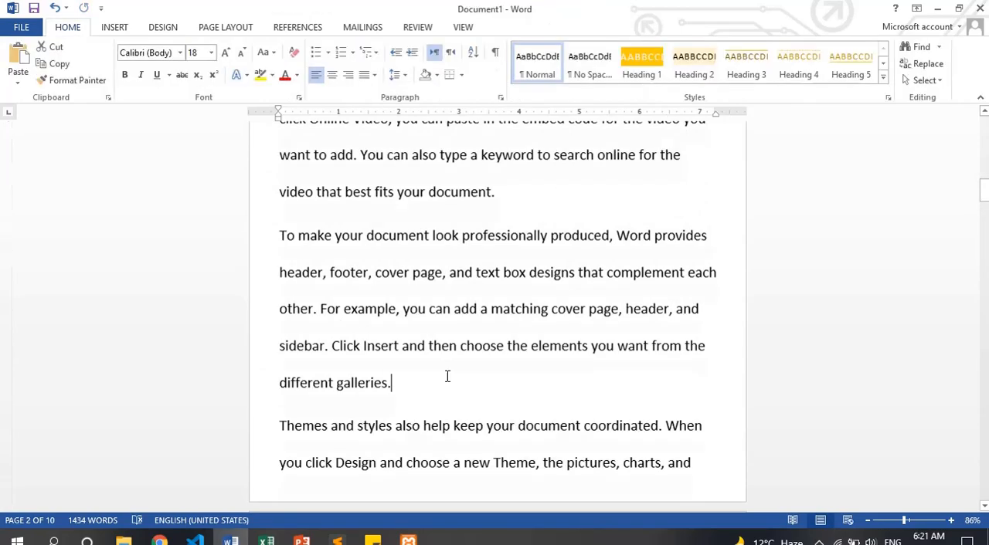
{"action": "key", "text": "ctrl+a"}
{"action": "key", "text": "Down"}
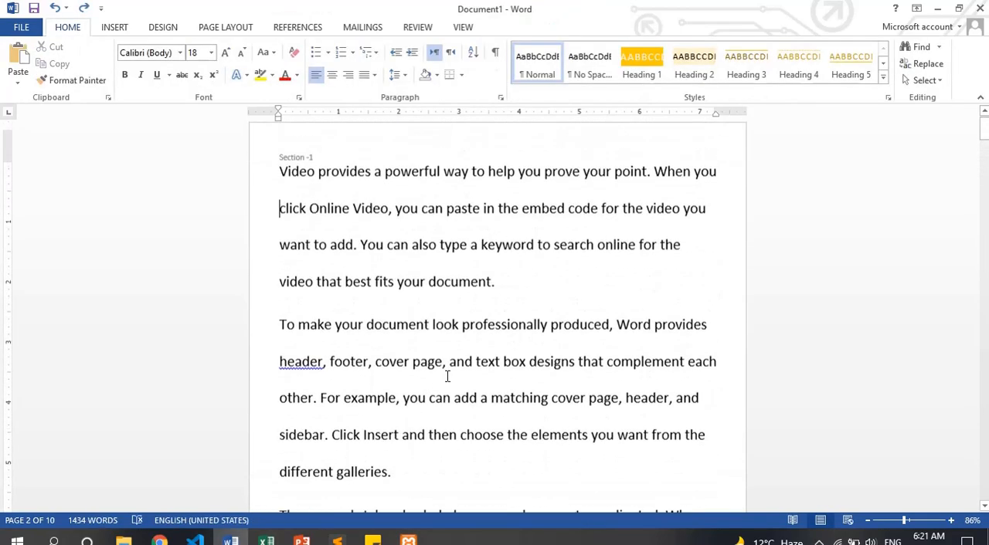
Review the Continuous and Even Page section break options, and display the document four pages across
{"action": "left_click", "coordinate": [216, 27]}
{"action": "left_click", "coordinate": [193, 50]}
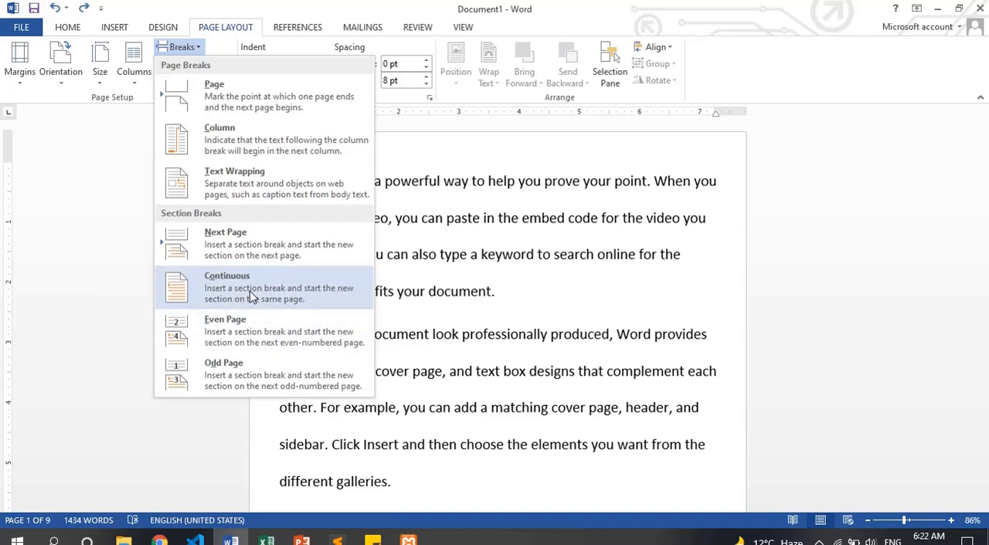
{"action": "left_click", "coordinate": [193, 50]}
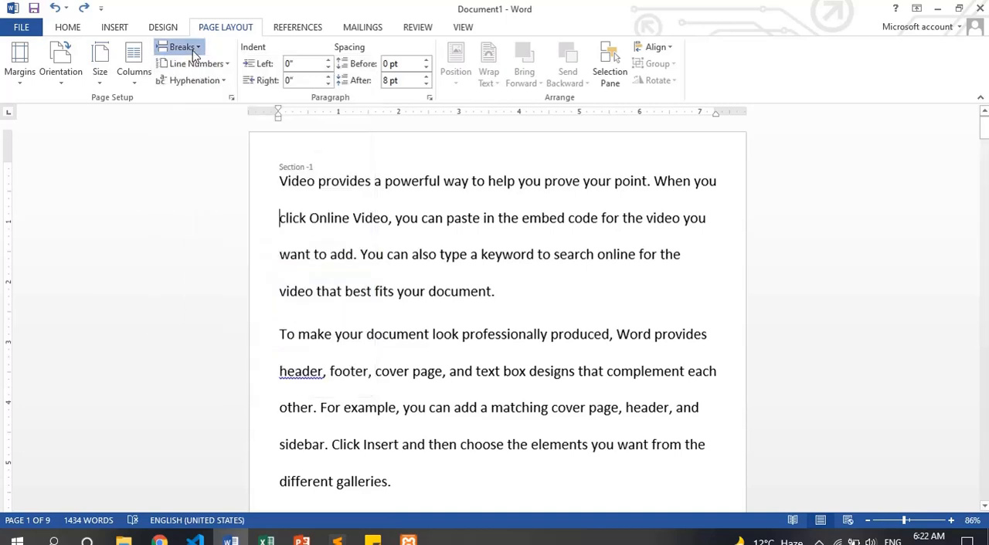
{"action": "left_click", "coordinate": [184, 47]}
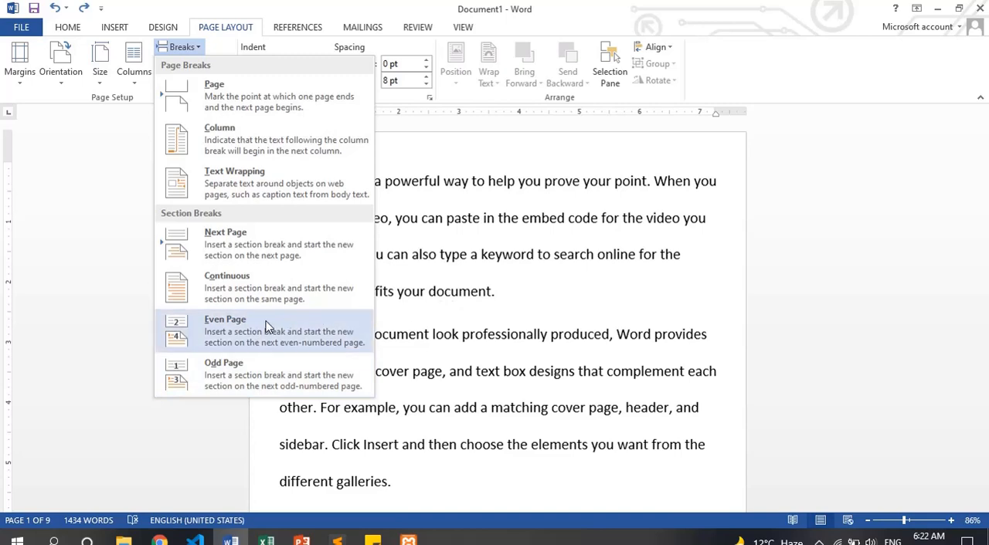
{"action": "left_click", "coordinate": [530, 307]}
{"action": "scroll", "coordinate": [436, 311], "scroll_direction": "down", "scroll_amount": 5, "text": "ctrl"}
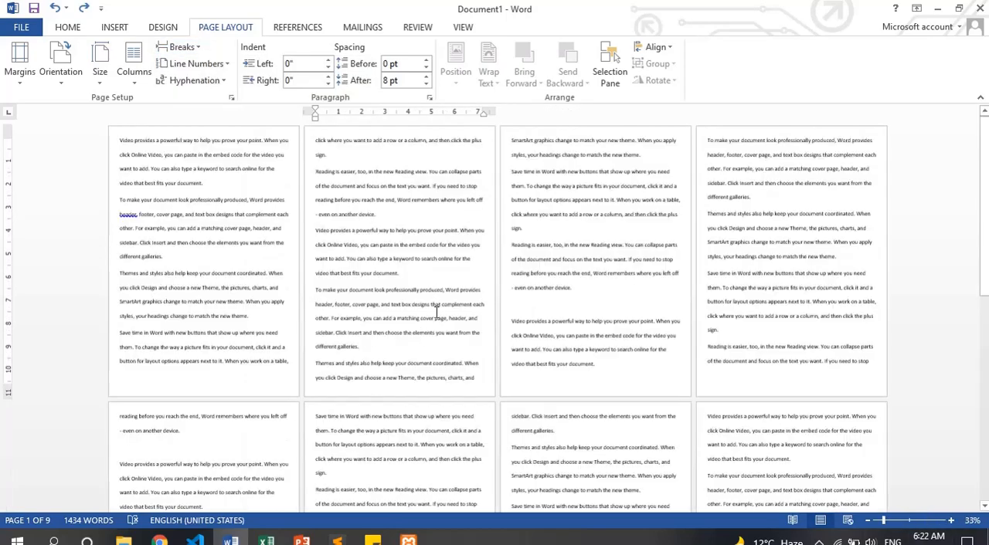
Replace the whole document with =rand() sample text and delete everything from "styles, your headings change" to the end
{"action": "key", "text": "ctrl+a"}
{"action": "key", "text": "Delete"}
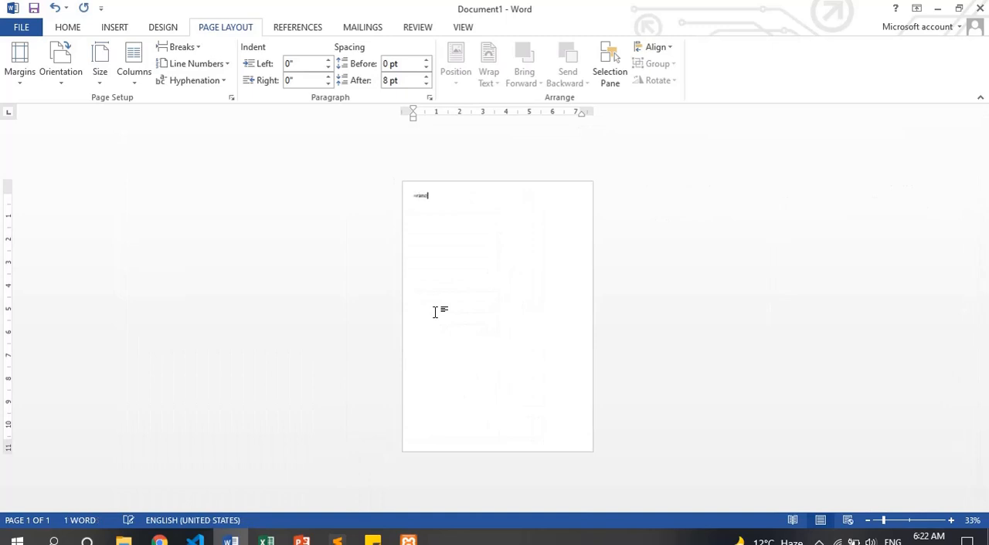
{"action": "key", "text": "Return"}
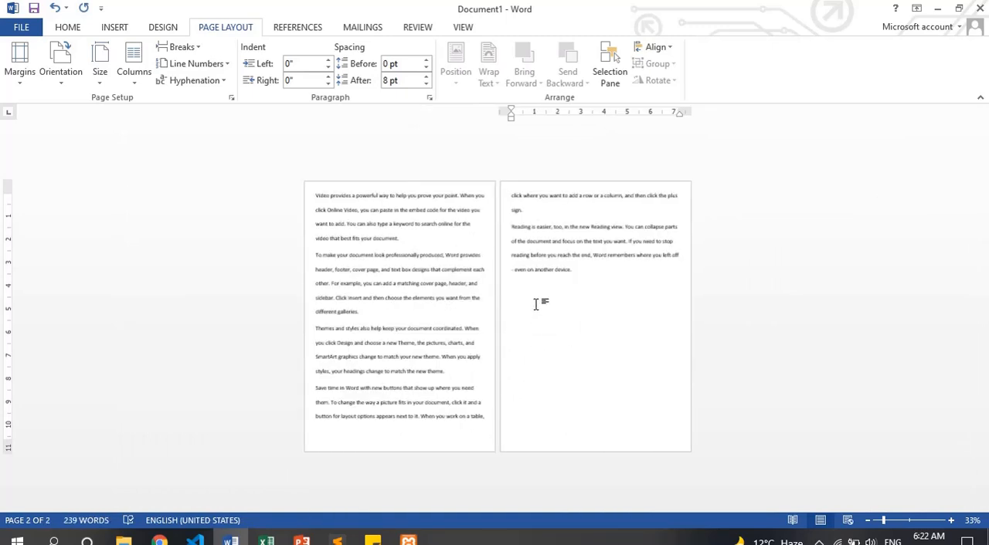
{"action": "left_click_drag", "start_coordinate": [535, 304], "coordinate": [311, 369]}
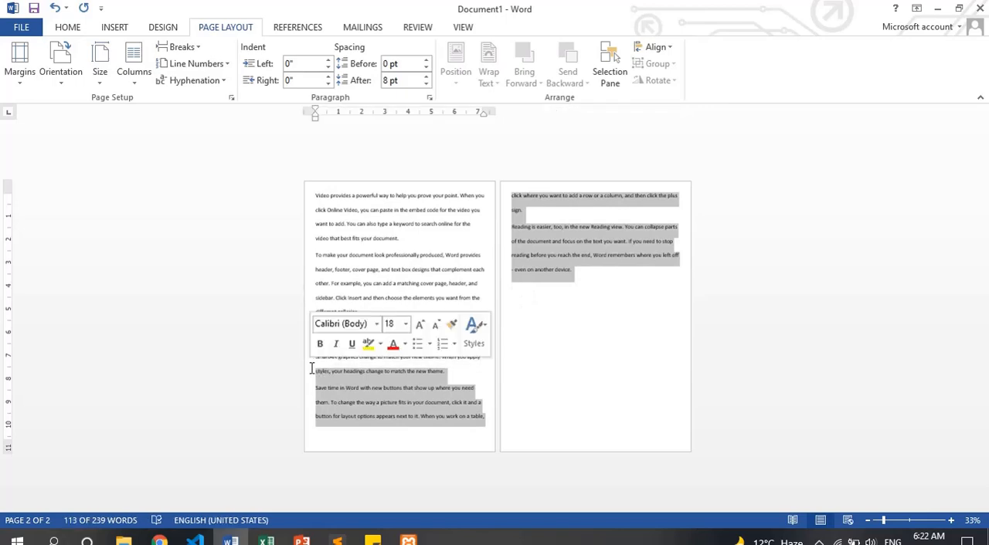
{"action": "key", "text": "Delete"}
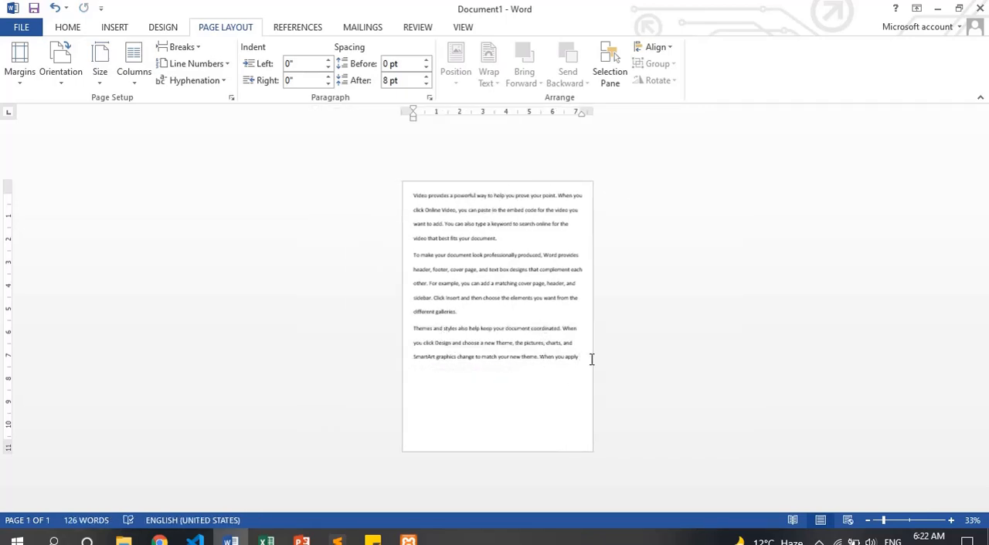
Insert an Odd Page section break before the "Themes and styles" paragraph and check where its text starts
{"action": "left_click", "coordinate": [906, 517]}
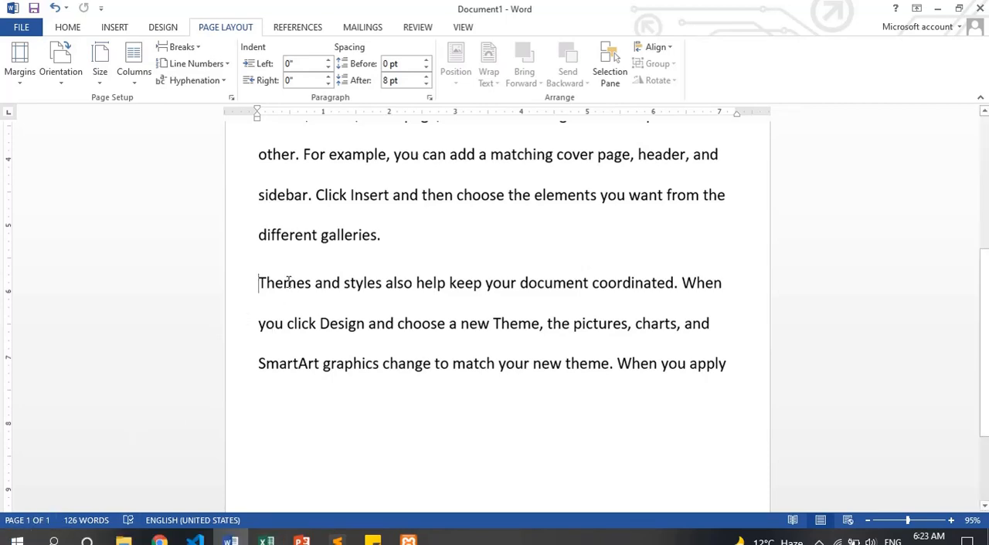
{"action": "left_click", "coordinate": [193, 47]}
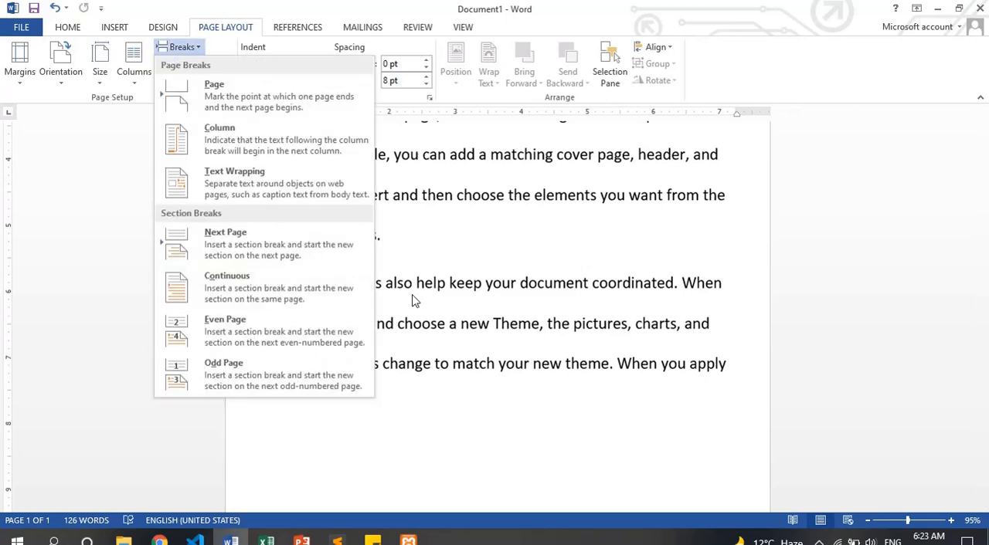
{"action": "left_click", "coordinate": [265, 287]}
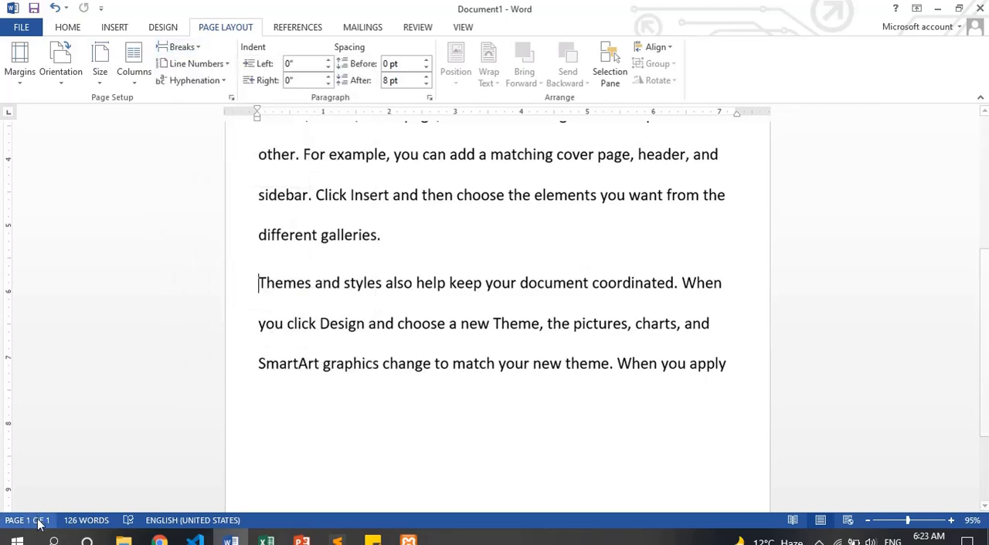
{"action": "left_click", "coordinate": [182, 47]}
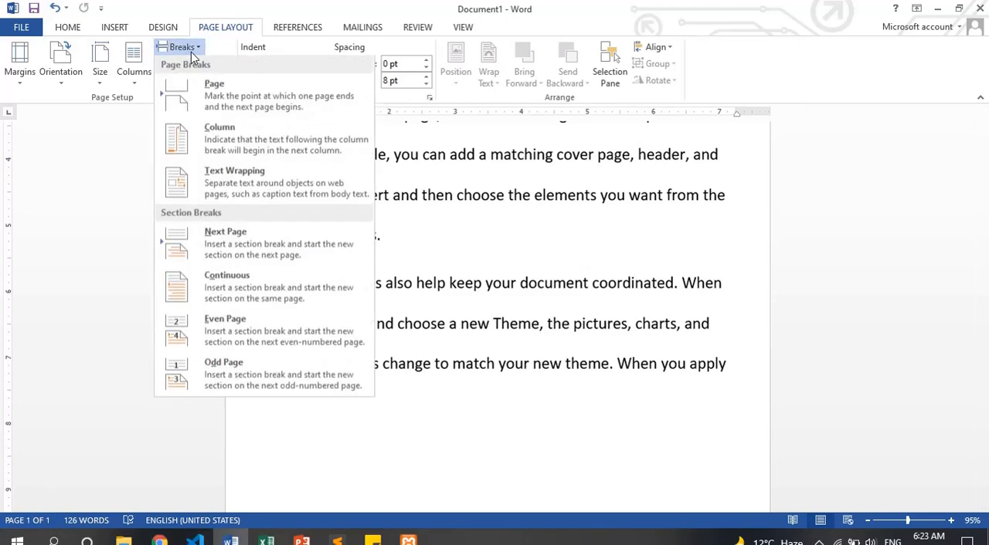
{"action": "left_click", "coordinate": [252, 374]}
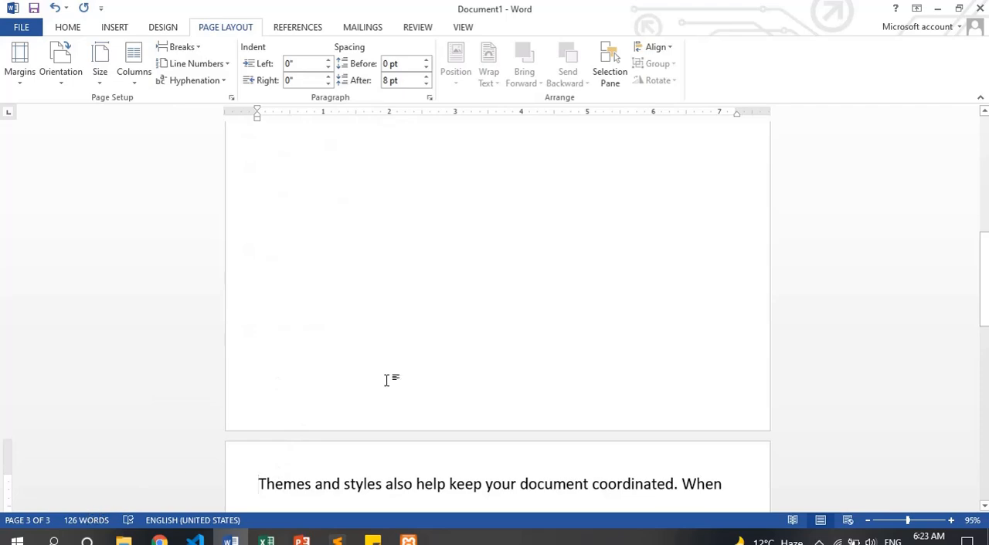
{"action": "scroll", "coordinate": [387, 380], "scroll_direction": "up", "scroll_amount": 7}
{"action": "scroll", "coordinate": [342, 268], "scroll_direction": "down", "scroll_amount": 13}
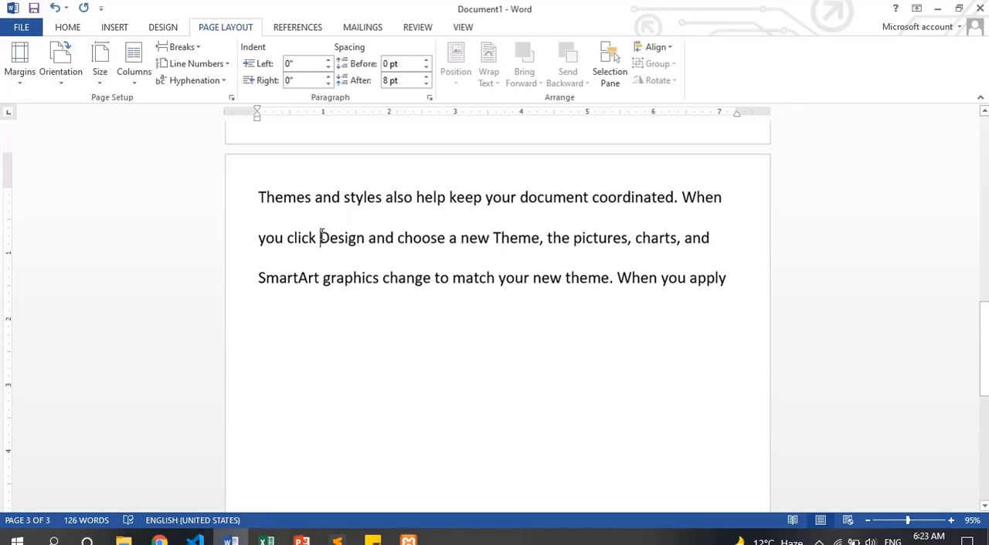
Insert another Odd Page section break before "Design and choose a new Theme" and check the resulting pages from the document start
{"action": "left_click", "coordinate": [180, 47]}
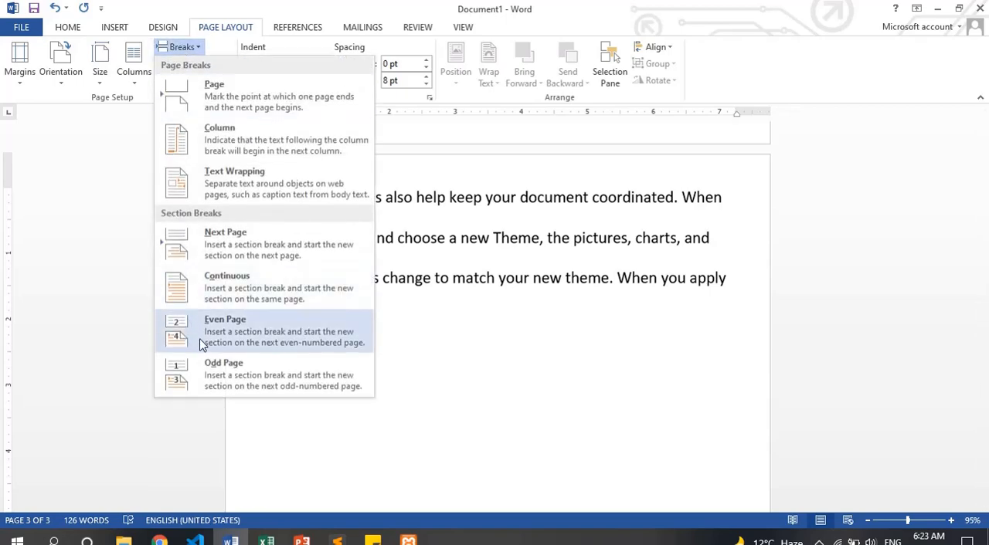
{"action": "left_click", "coordinate": [204, 364]}
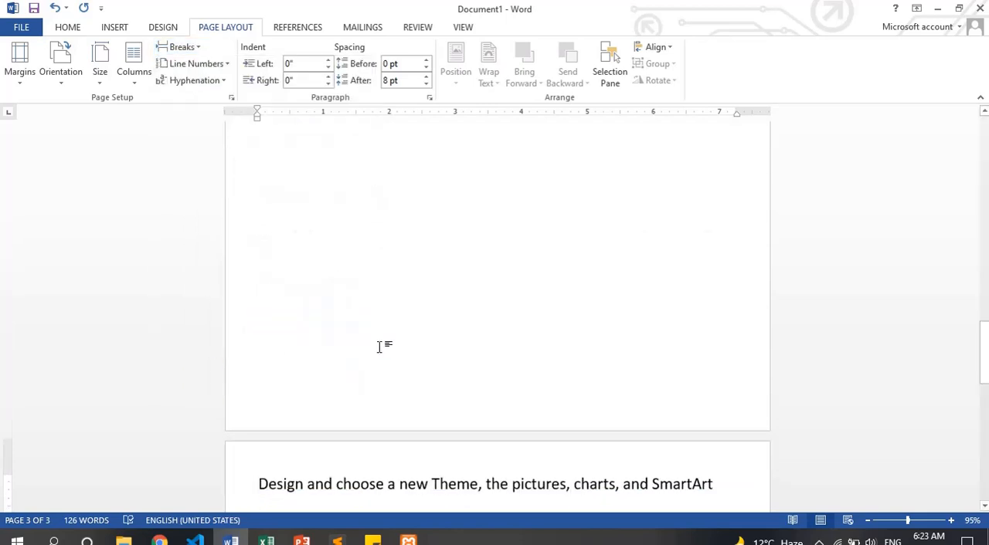
{"action": "scroll", "coordinate": [304, 477], "scroll_direction": "up", "scroll_amount": 10}
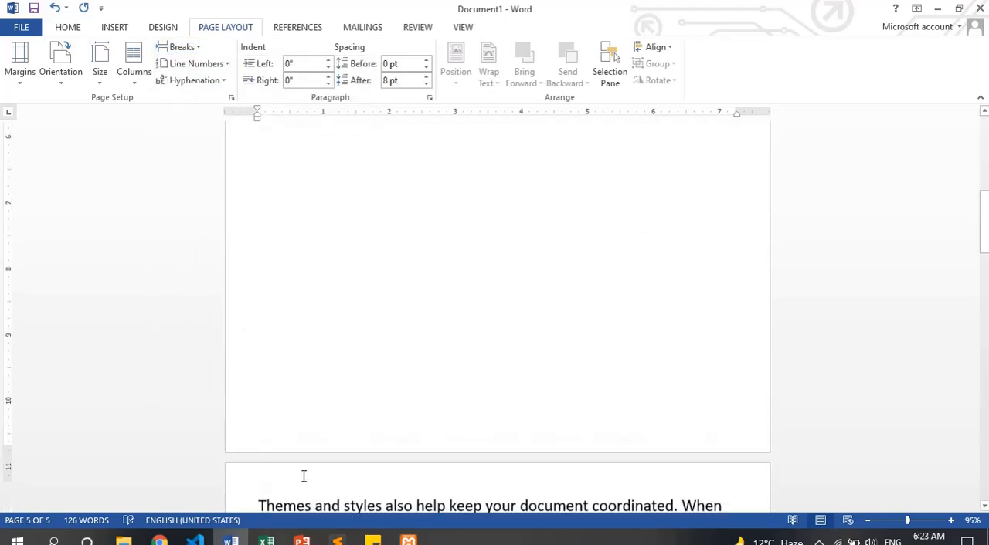
{"action": "scroll", "coordinate": [303, 477], "scroll_direction": "up", "scroll_amount": 10}
{"action": "scroll", "coordinate": [302, 292], "scroll_direction": "down", "scroll_amount": 8}
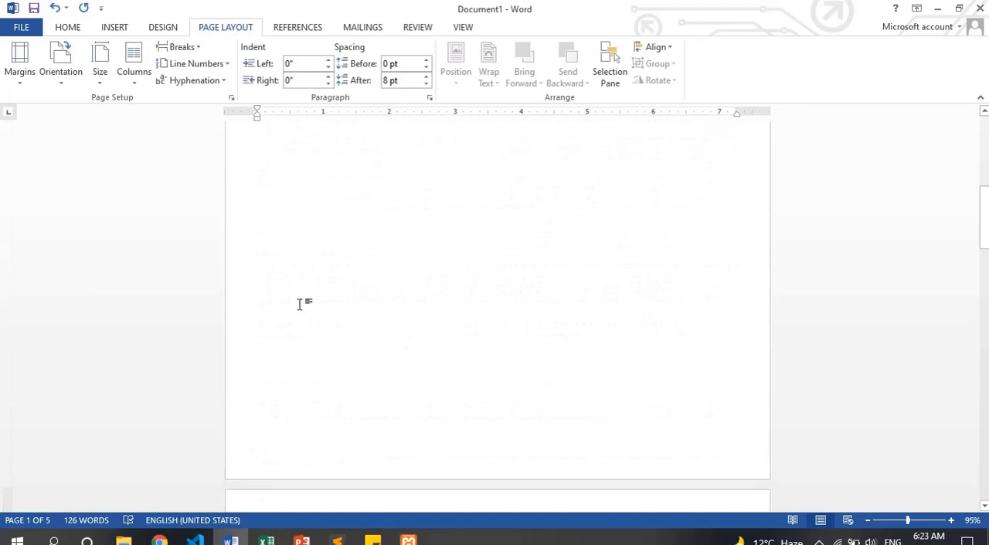
{"action": "scroll", "coordinate": [299, 317], "scroll_direction": "up", "scroll_amount": 3}
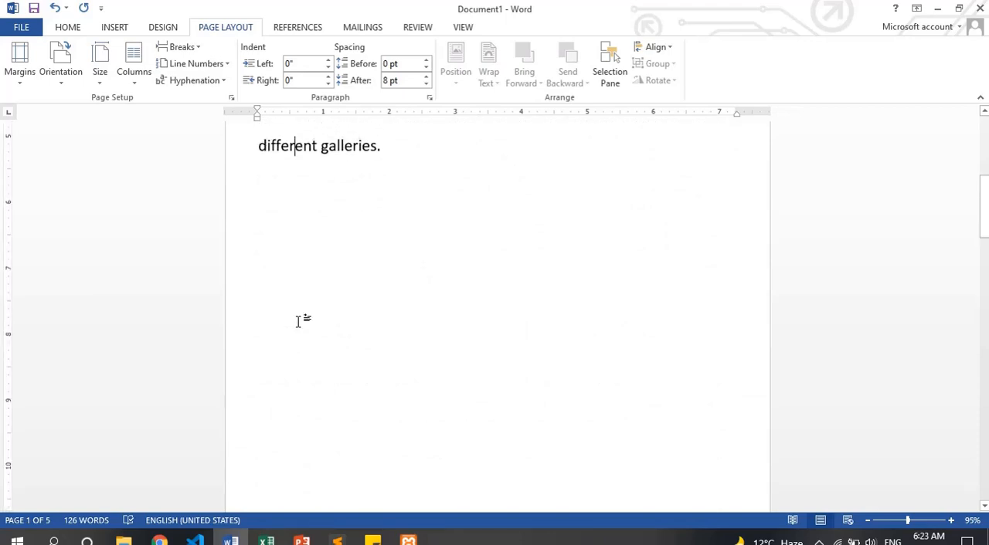
{"action": "scroll", "coordinate": [300, 322], "scroll_direction": "down", "scroll_amount": 10}
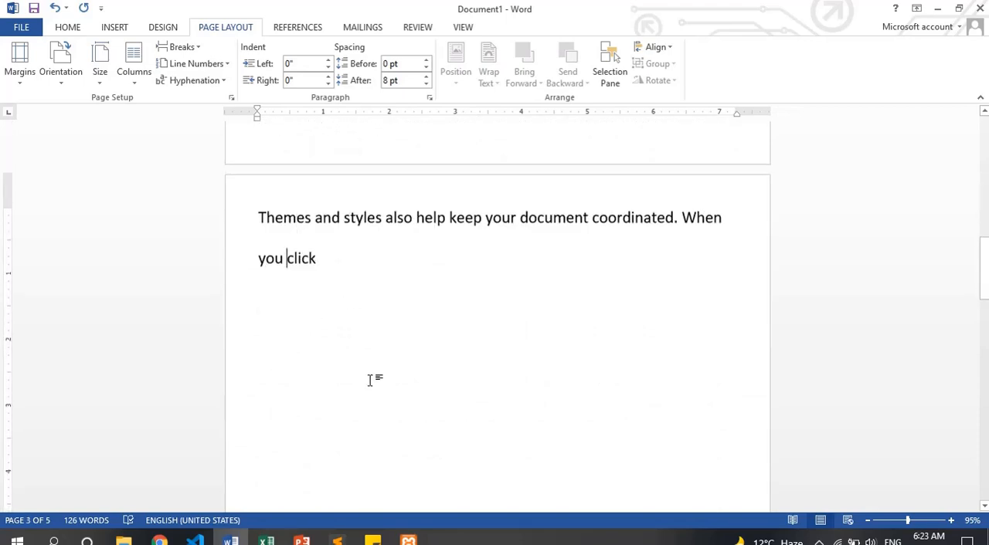
{"action": "scroll", "coordinate": [371, 378], "scroll_direction": "down", "scroll_amount": 3}
{"action": "key", "text": "ctrl+Home"}
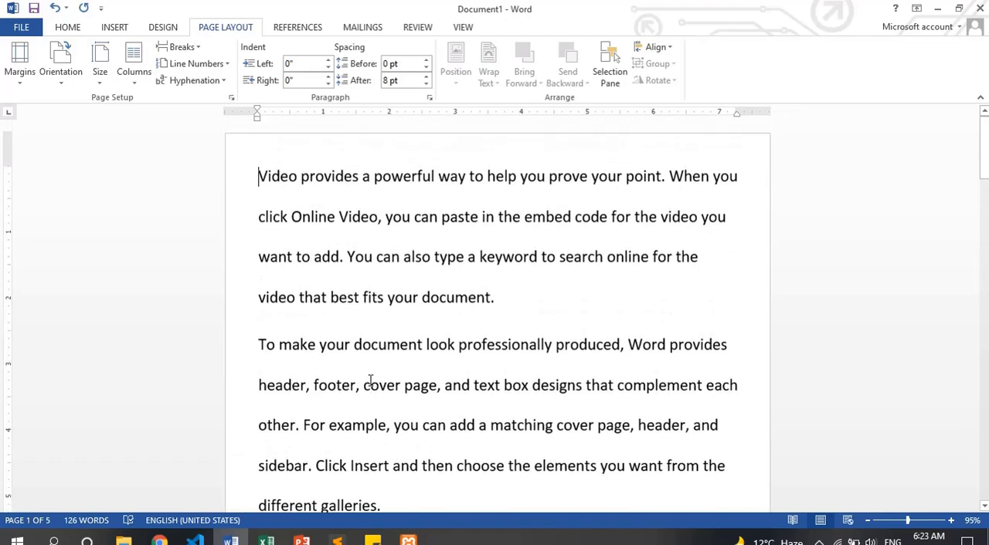
{"action": "key", "text": "ctrl+a"}
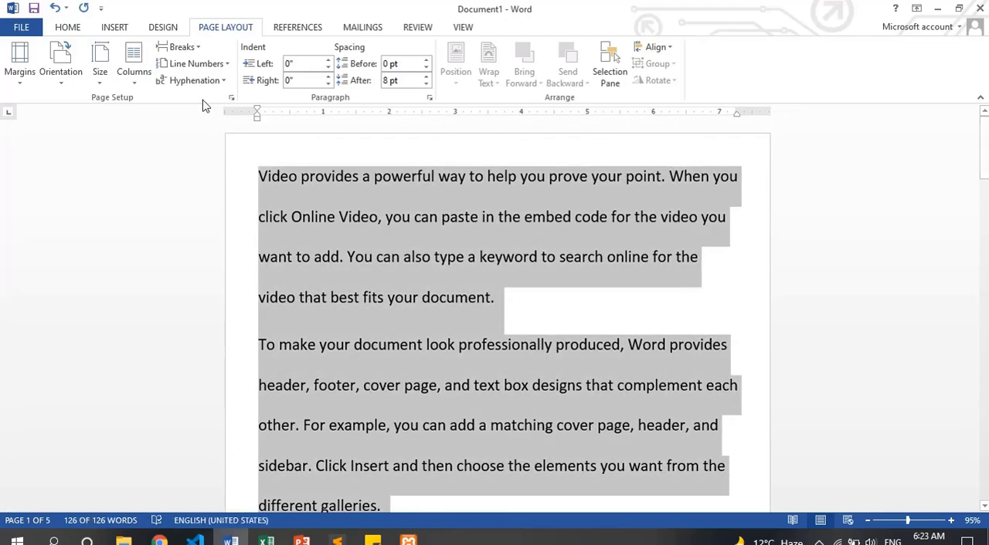
{"action": "left_click", "coordinate": [184, 47]}
{"action": "left_click", "coordinate": [313, 342]}
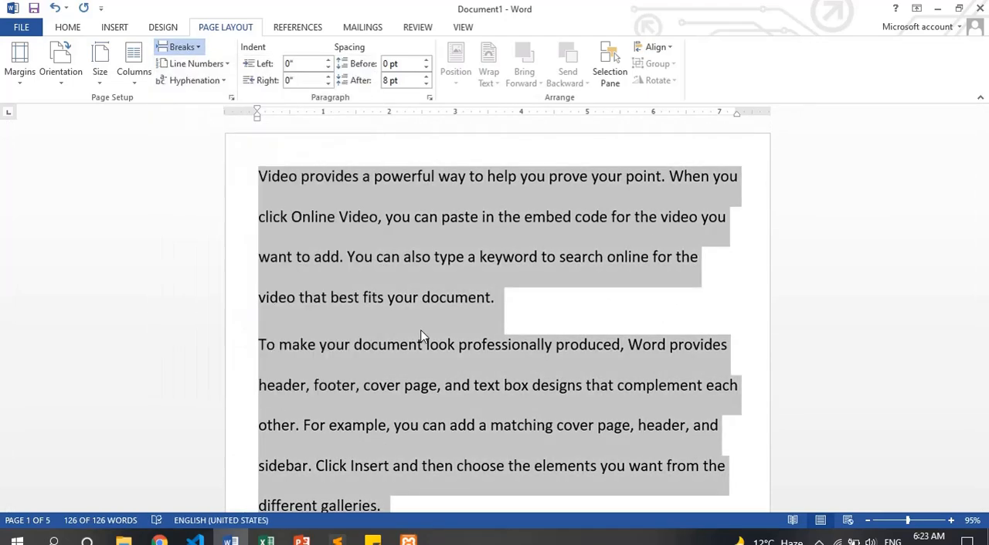
{"action": "key", "text": "Page_Up"}
{"action": "key", "text": "Page_Up"}
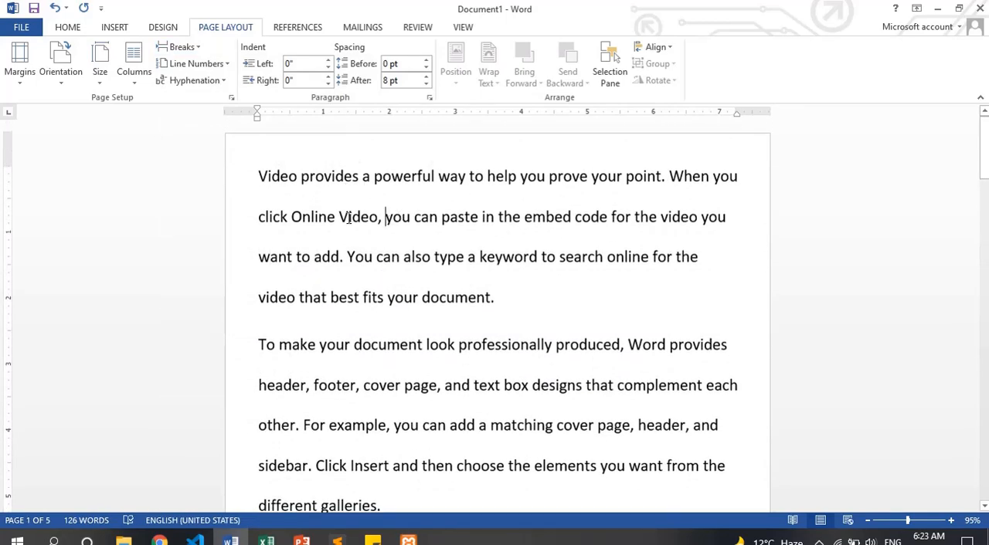
Insert an Even Page section break after "click Online Video," in the first paragraph and check the following page
{"action": "left_click", "coordinate": [179, 48]}
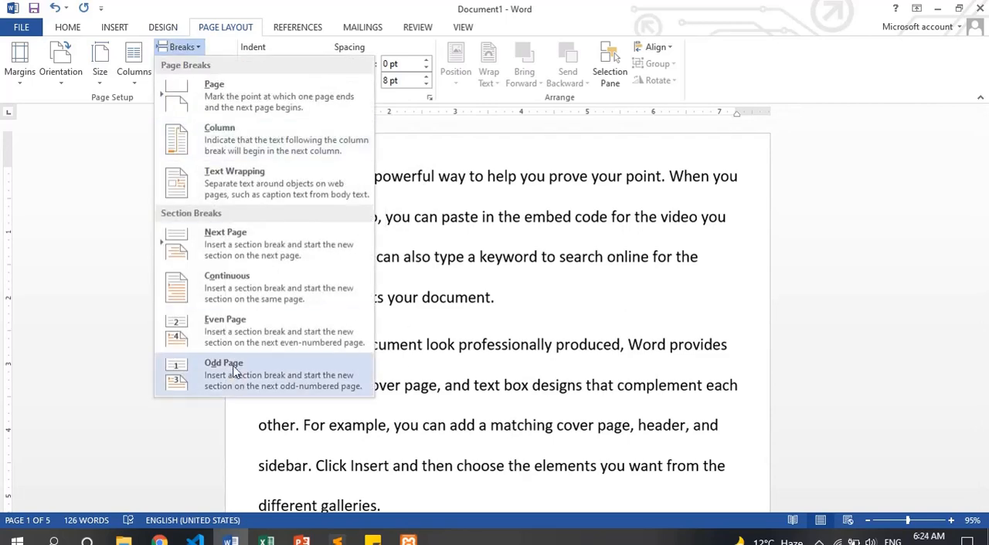
{"action": "left_click", "coordinate": [238, 328]}
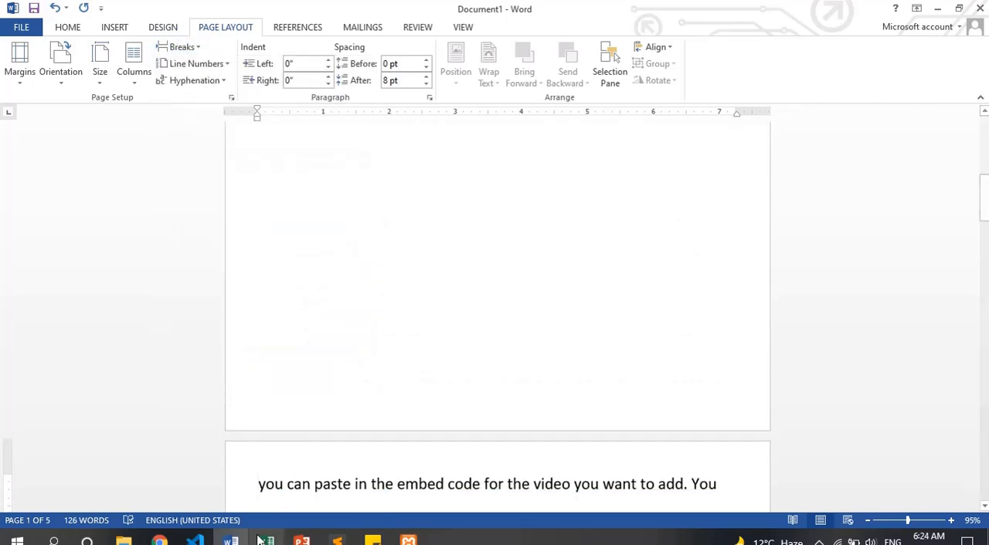
{"action": "scroll", "coordinate": [266, 468], "scroll_direction": "down", "scroll_amount": 5}
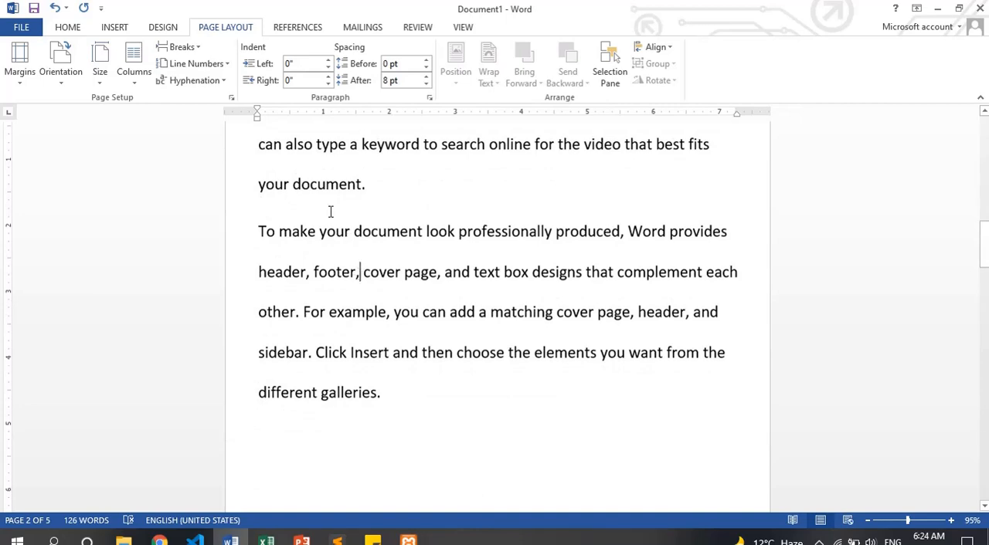
Insert another section break after "complement each other." so the following sentence starts on a new page, and review the section break options
{"action": "left_click", "coordinate": [186, 48]}
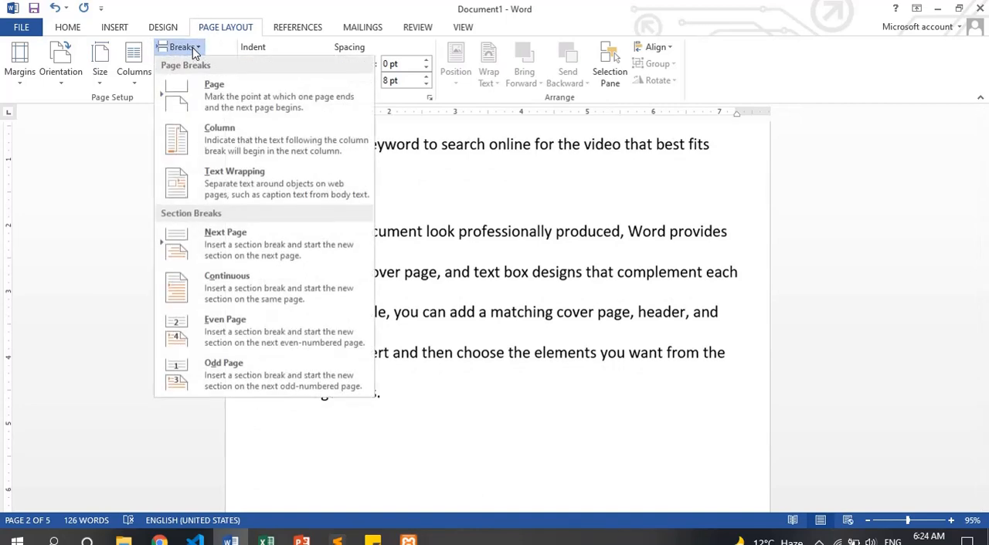
{"action": "left_click", "coordinate": [236, 299]}
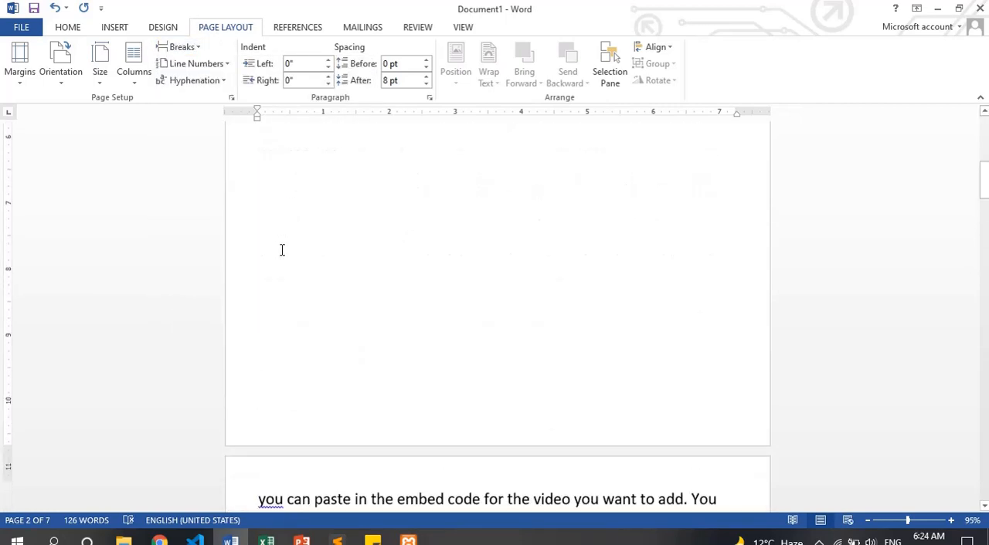
{"action": "scroll", "coordinate": [336, 438], "scroll_direction": "down", "scroll_amount": 4}
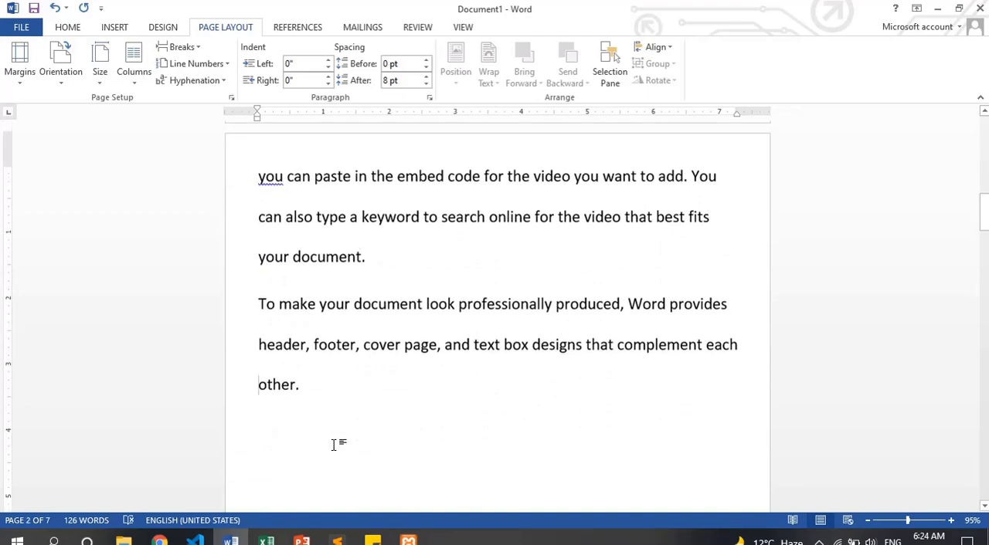
{"action": "key", "text": "ctrl+Home"}
{"action": "left_click", "coordinate": [184, 48]}
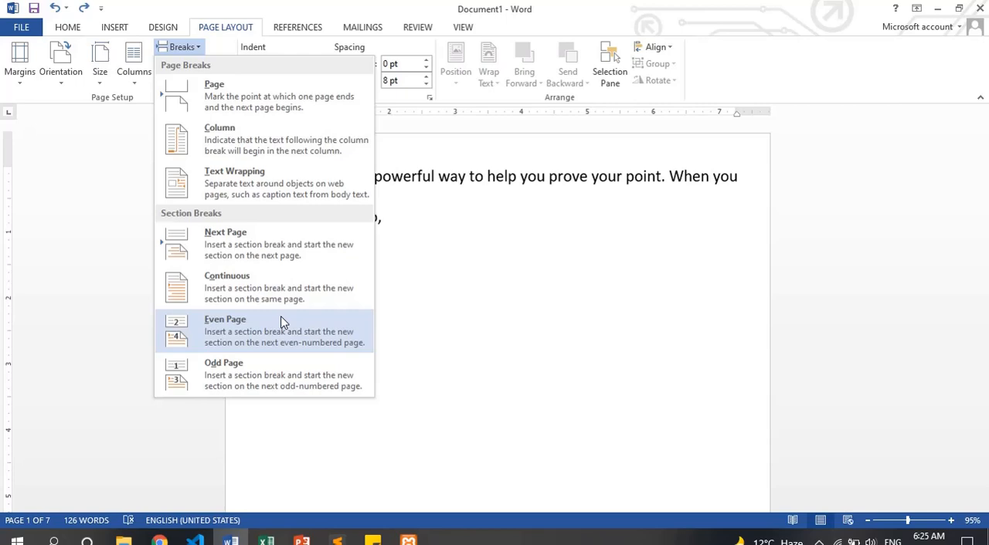
{"action": "left_click", "coordinate": [409, 226]}
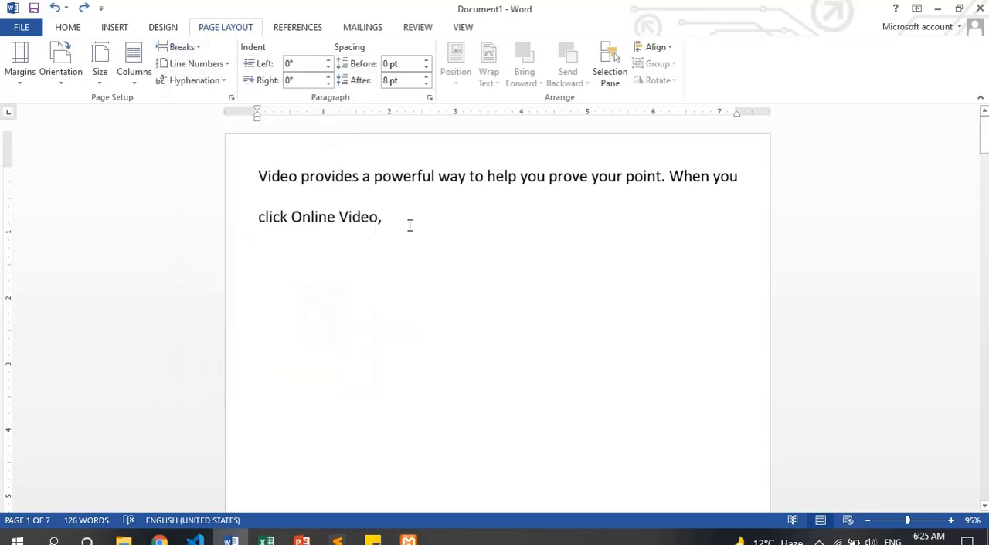
Clear the entire document, generate fresh =rand() sample text, and return to its beginning
{"action": "key", "text": "ctrl+a"}
{"action": "key", "text": "Delete"}
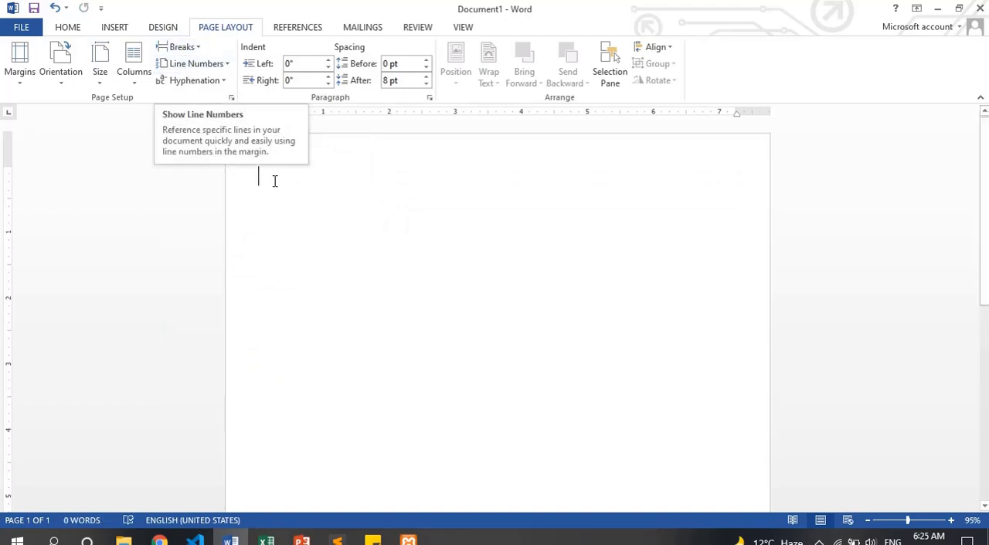
{"action": "type", "text": "=rand()"}
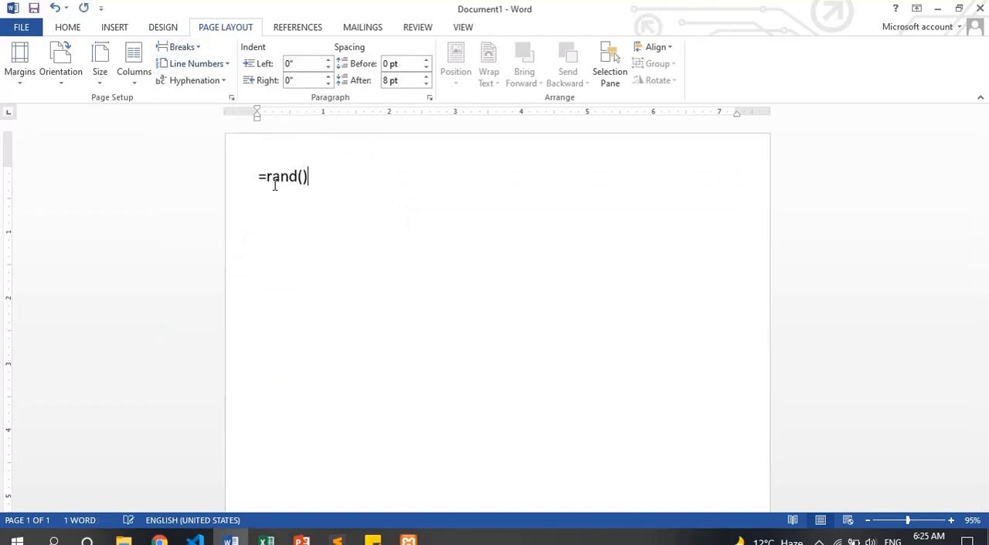
{"action": "key", "text": "Return"}
{"action": "scroll", "coordinate": [257, 267], "scroll_direction": "up", "scroll_amount": 5}
{"action": "key", "text": "Up"}
{"action": "key", "text": "Up"}
{"action": "key", "text": "Up"}
{"action": "key", "text": "Up"}
{"action": "key", "text": "Up"}
{"action": "key", "text": "Up"}
{"action": "key", "text": "Up"}
{"action": "key", "text": "Up"}
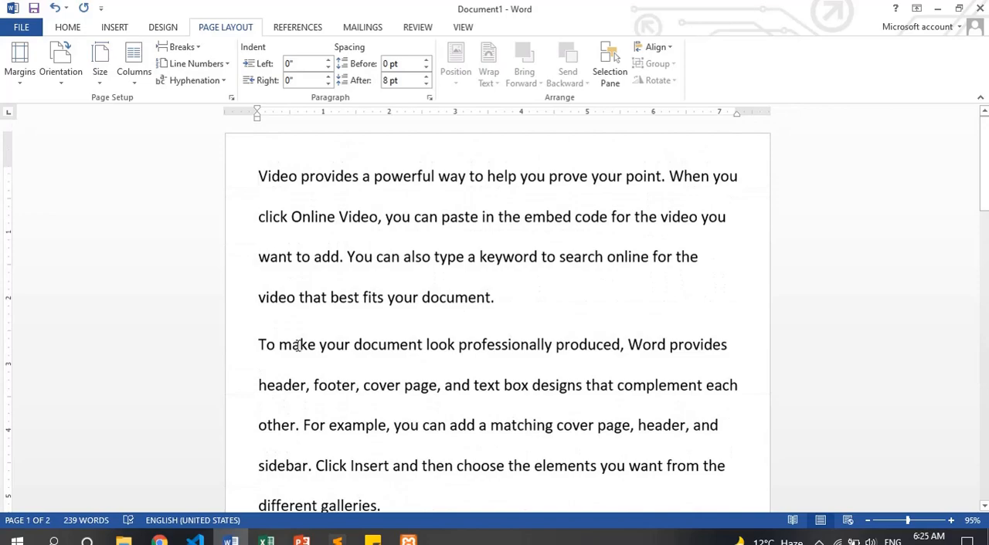
Turn on Continuous line numbering for the document and enlarge the page view to read the numbers
{"action": "left_click_drag", "start_coordinate": [908, 521], "coordinate": [886, 522]}
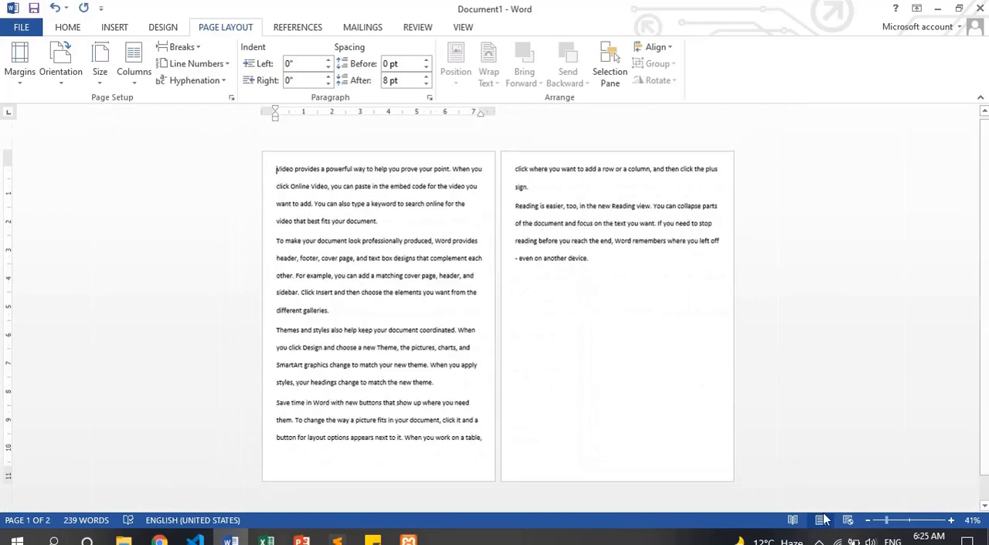
{"action": "left_click_drag", "start_coordinate": [275, 173], "coordinate": [484, 438]}
{"action": "left_click", "coordinate": [484, 438]}
{"action": "left_click", "coordinate": [276, 170]}
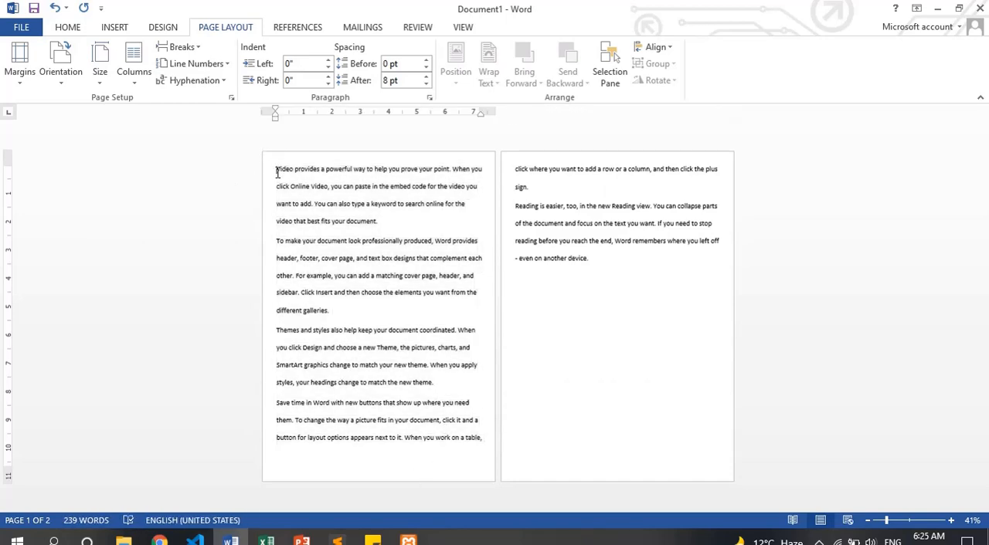
{"action": "left_click", "coordinate": [207, 67]}
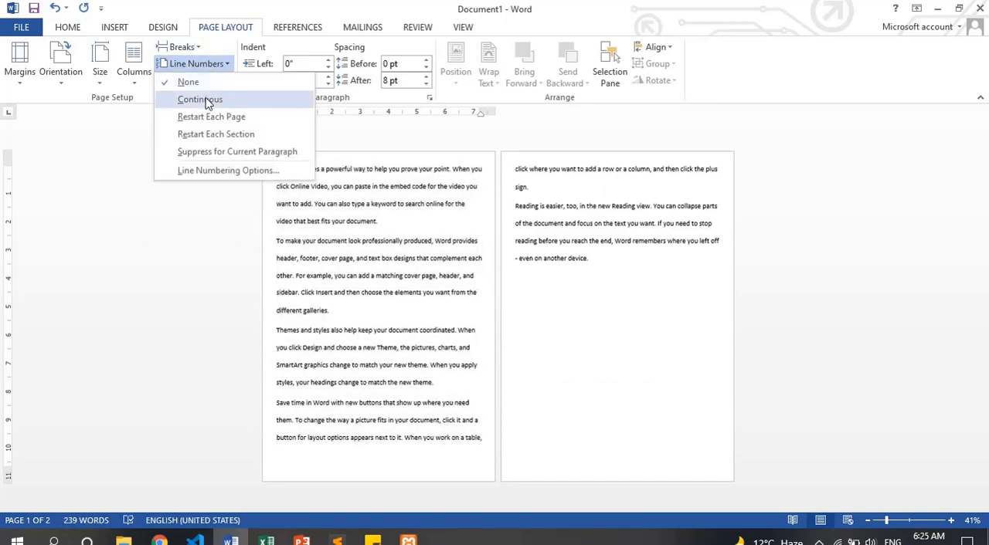
{"action": "left_click", "coordinate": [200, 99]}
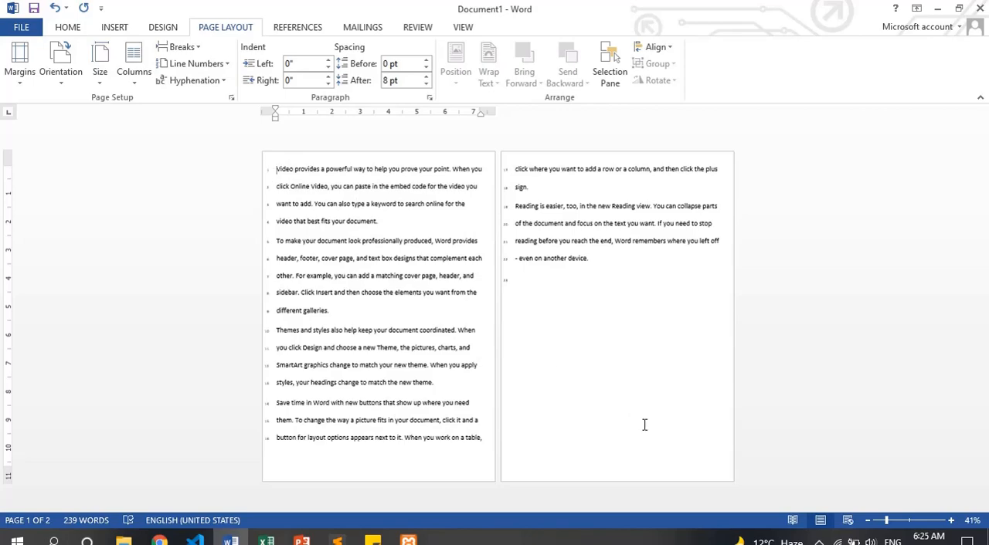
{"action": "left_click", "coordinate": [918, 523]}
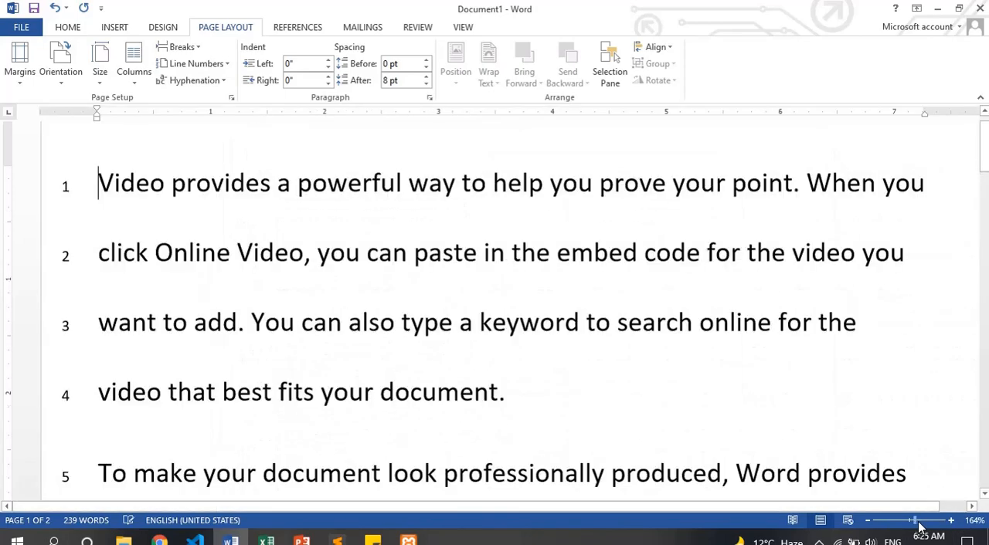
Change the document's line numbering to Restart Each Page, with both pages shown side by side
{"action": "left_click", "coordinate": [902, 524]}
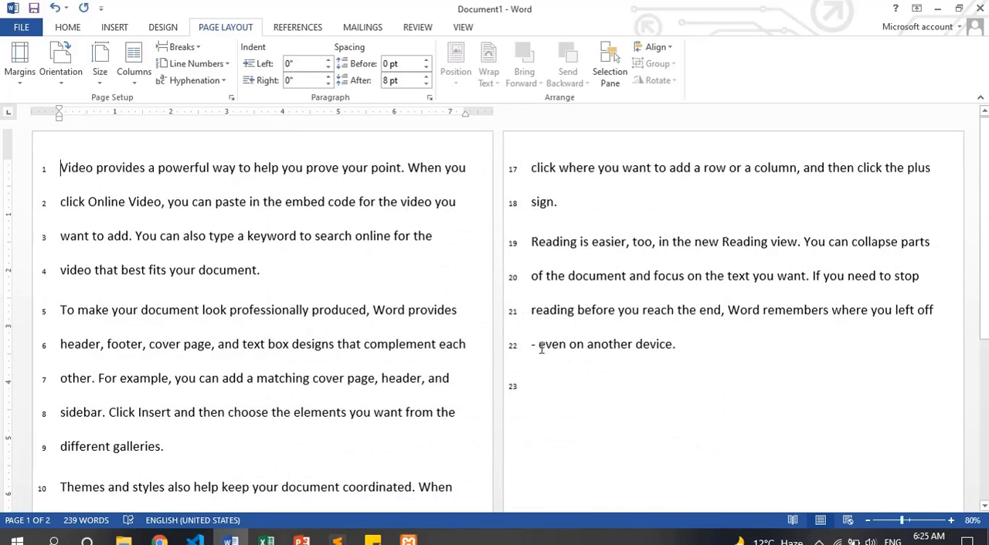
{"action": "left_click", "coordinate": [684, 349]}
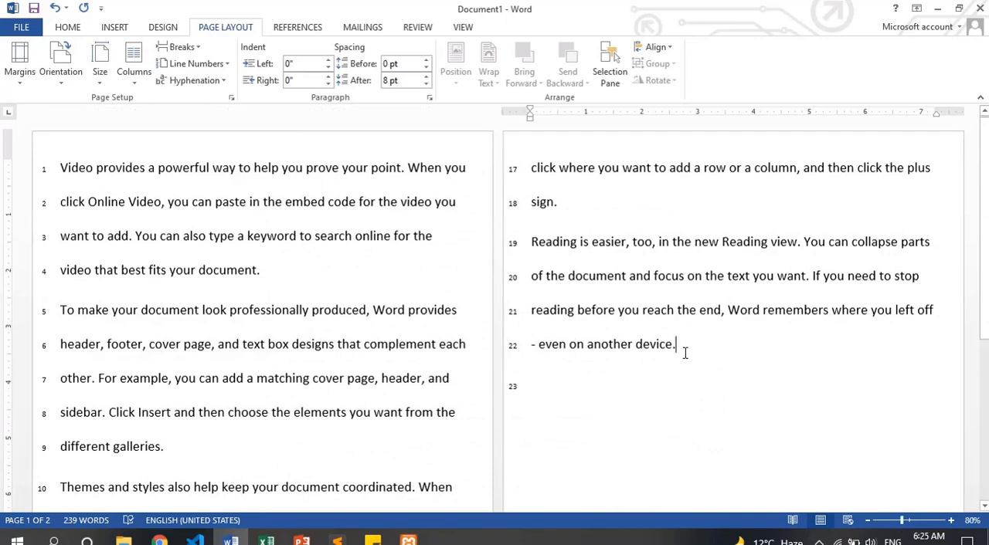
{"action": "left_click", "coordinate": [191, 67]}
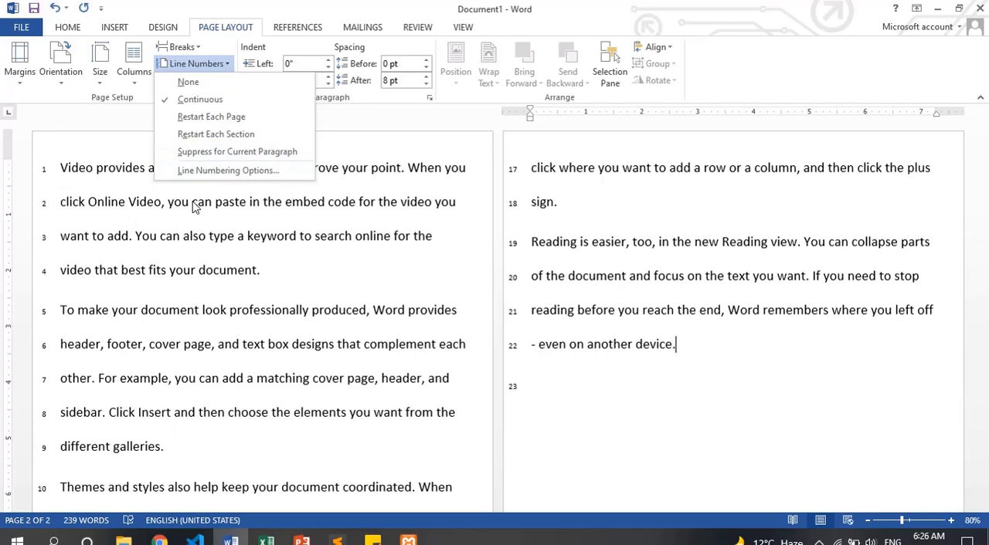
{"action": "left_click", "coordinate": [224, 125]}
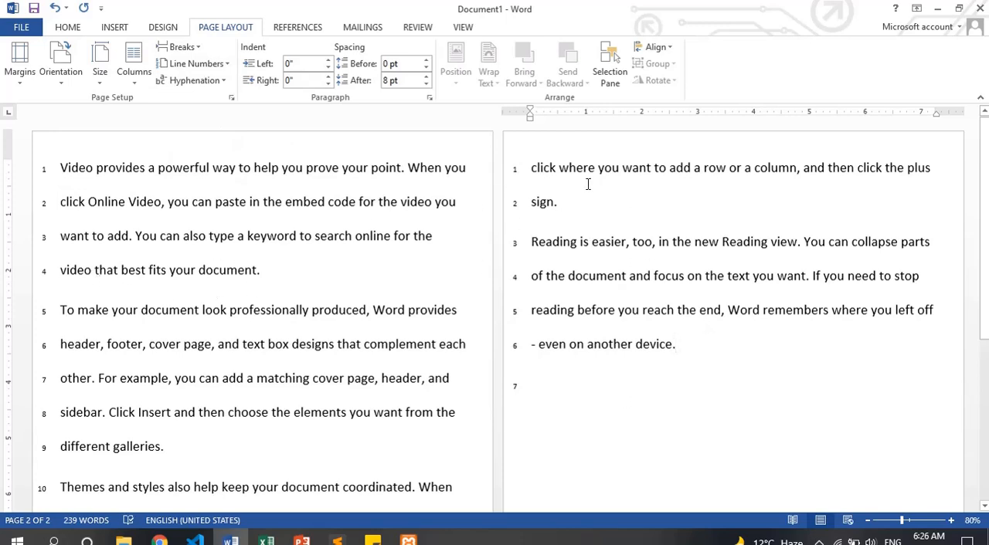
Suppress line numbers for the paragraph beginning "To make your document look professionally produced"
{"action": "left_click", "coordinate": [215, 64]}
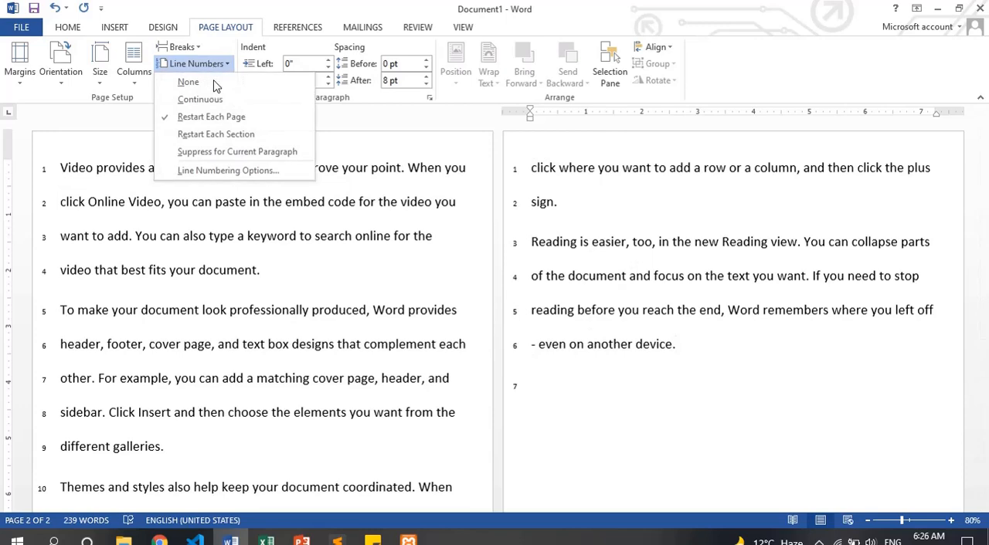
{"action": "left_click", "coordinate": [238, 153]}
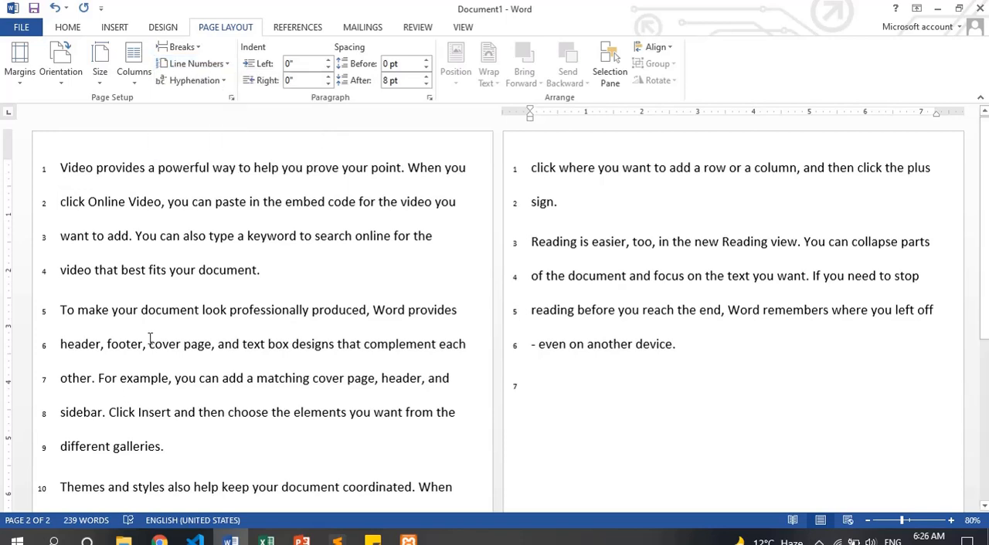
{"action": "left_click", "coordinate": [177, 379]}
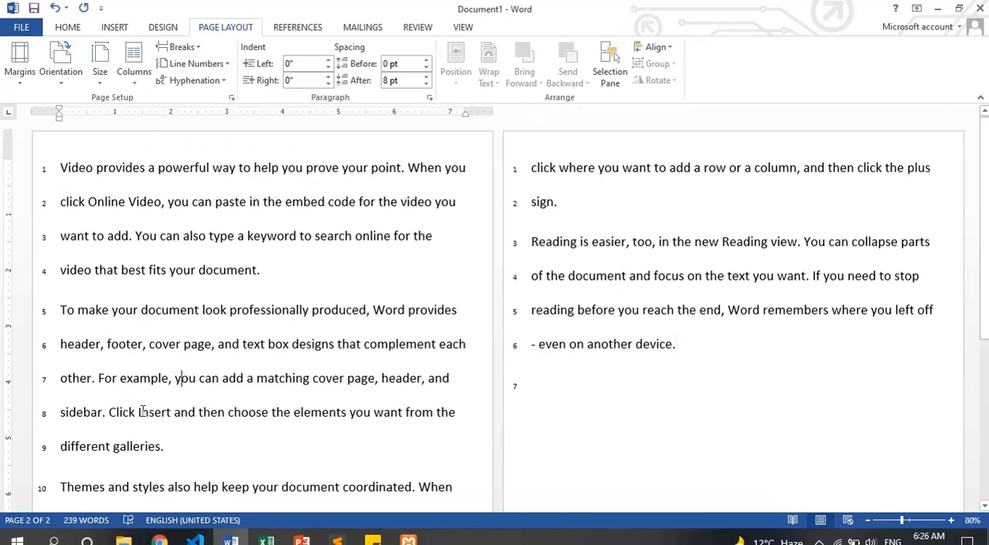
{"action": "left_click", "coordinate": [197, 63]}
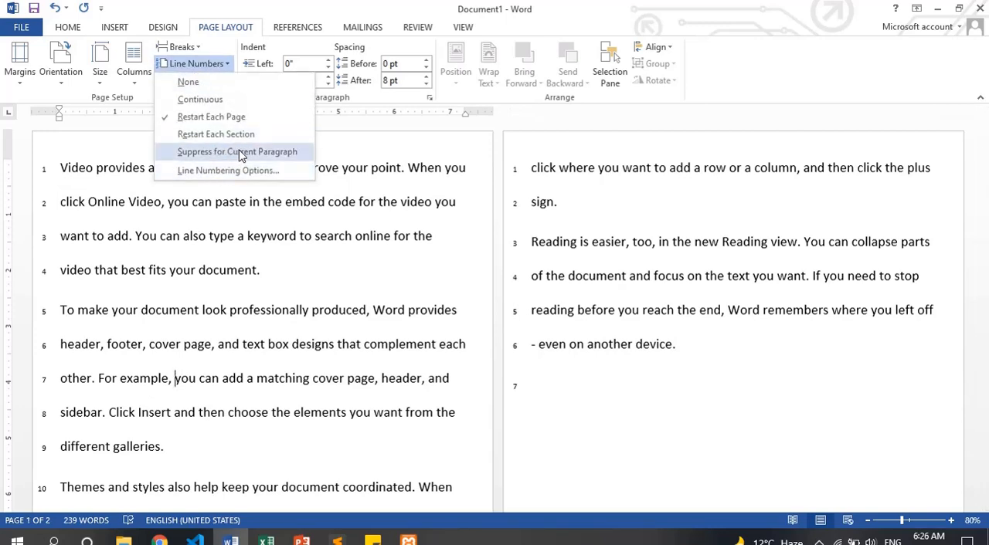
{"action": "left_click", "coordinate": [240, 152]}
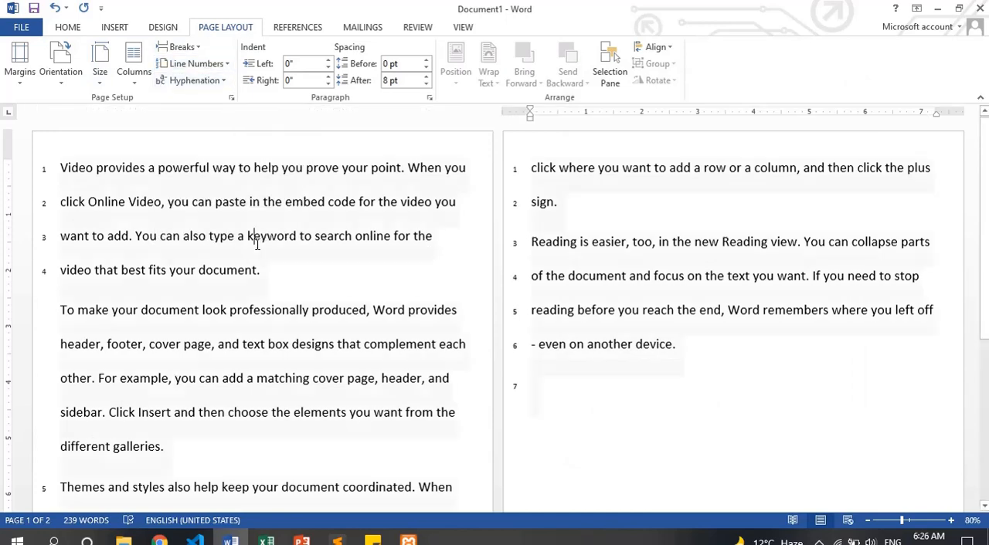
Clear the entire document and set its line numbering to None
{"action": "key", "text": "ctrl+a"}
{"action": "key", "text": "Delete"}
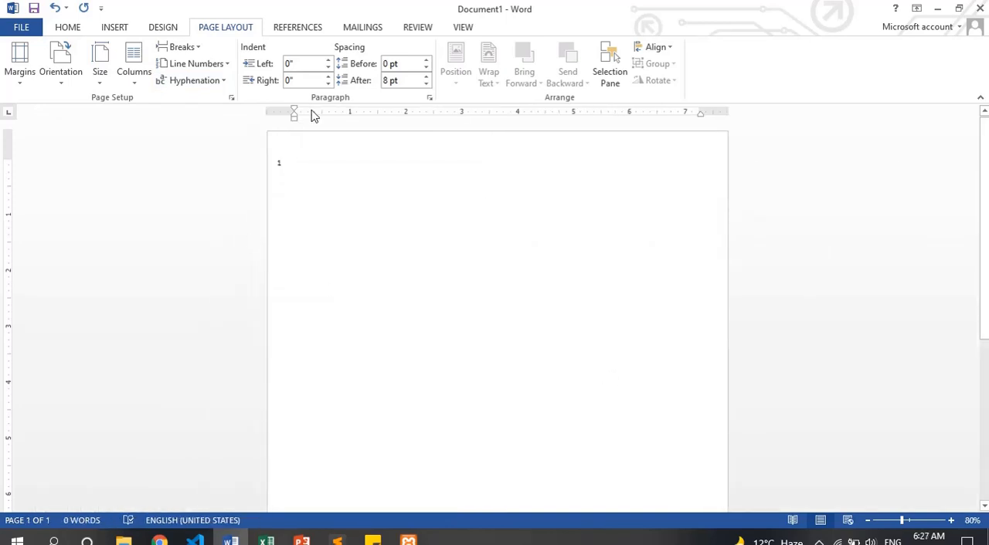
{"action": "left_click", "coordinate": [463, 27]}
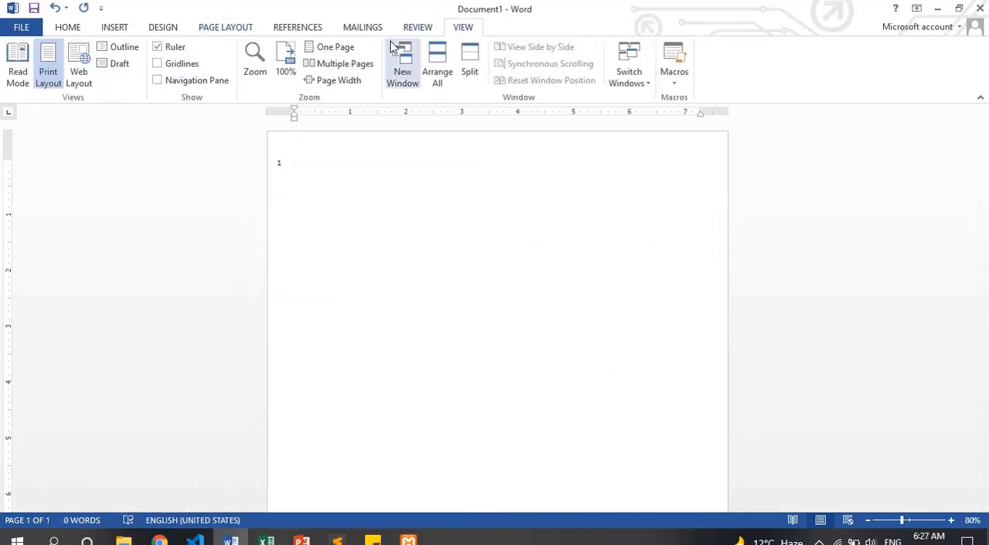
{"action": "left_click", "coordinate": [332, 48]}
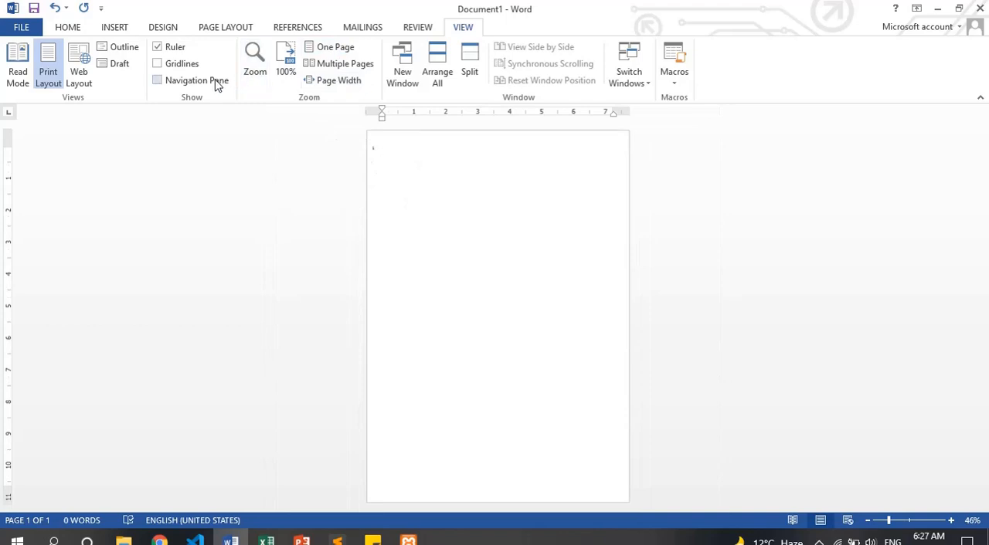
{"action": "left_click", "coordinate": [232, 29]}
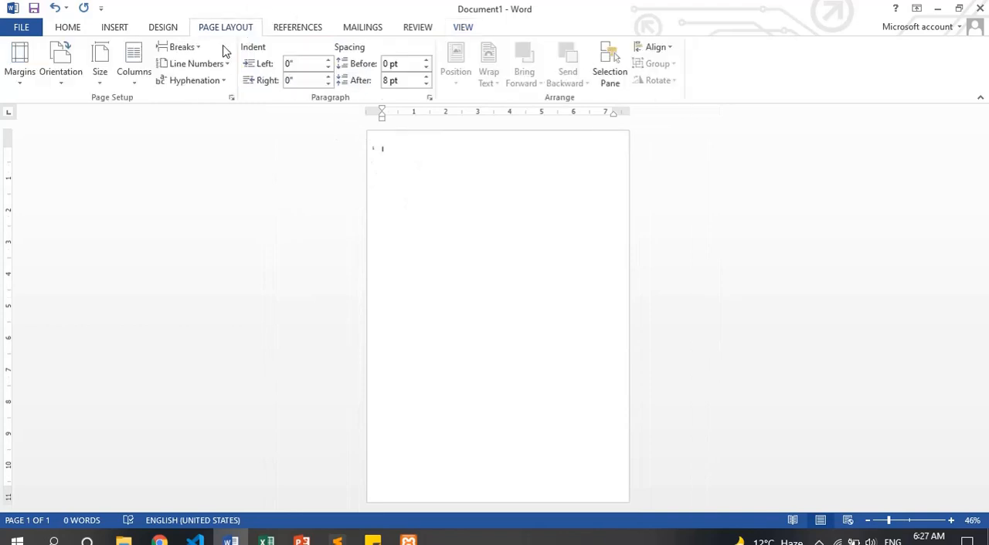
{"action": "left_click", "coordinate": [185, 64]}
{"action": "left_click", "coordinate": [188, 83]}
Generate fresh sample text in the empty document with =rand()
{"action": "left_click", "coordinate": [912, 522]}
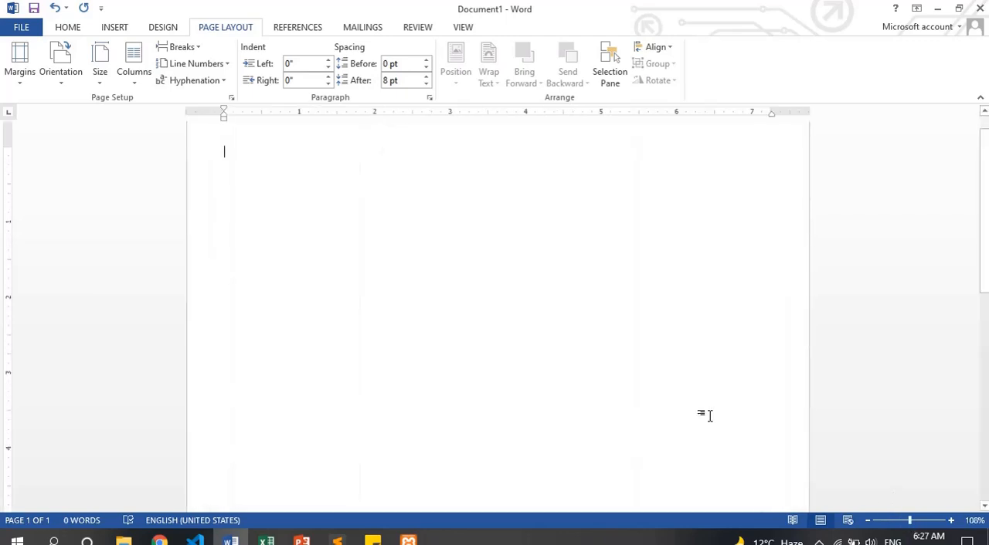
{"action": "left_click_drag", "start_coordinate": [910, 522], "coordinate": [922, 521]}
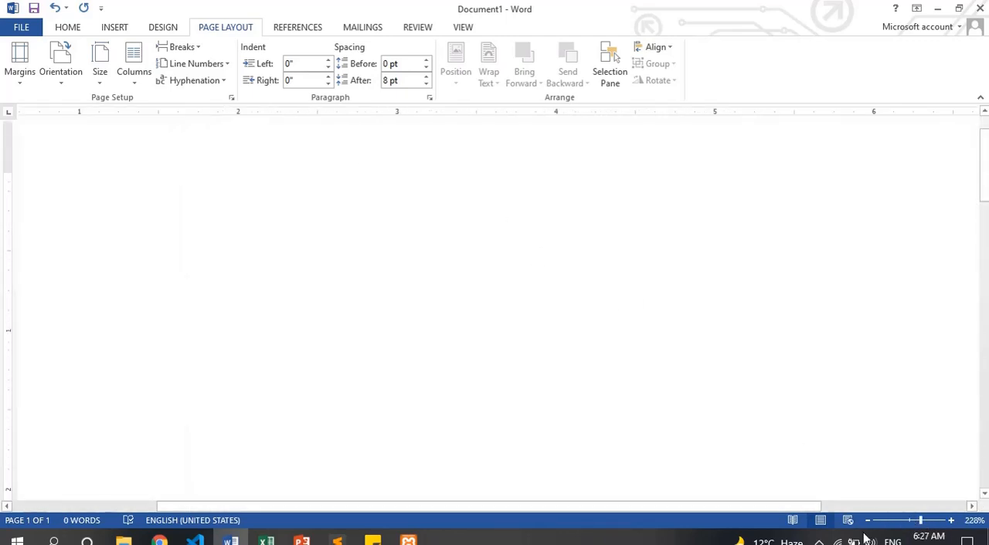
{"action": "left_click", "coordinate": [907, 521]}
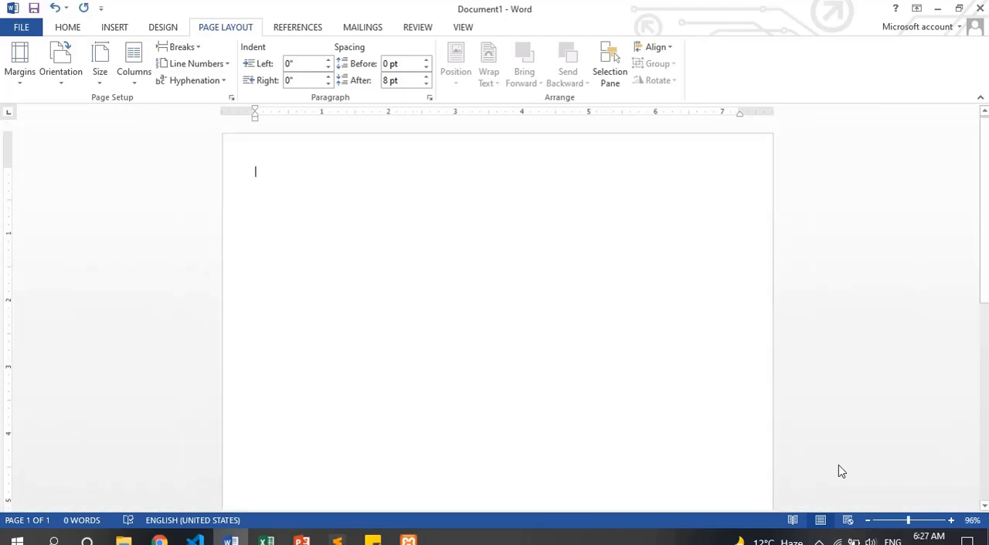
{"action": "type", "text": "rand"}
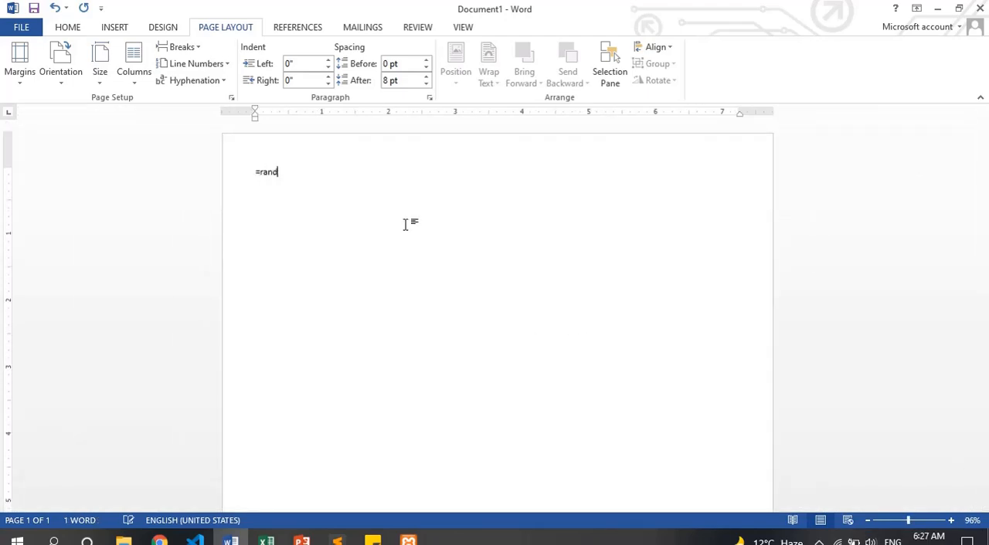
{"action": "type", "text": "()"}
{"action": "key", "text": "Return"}
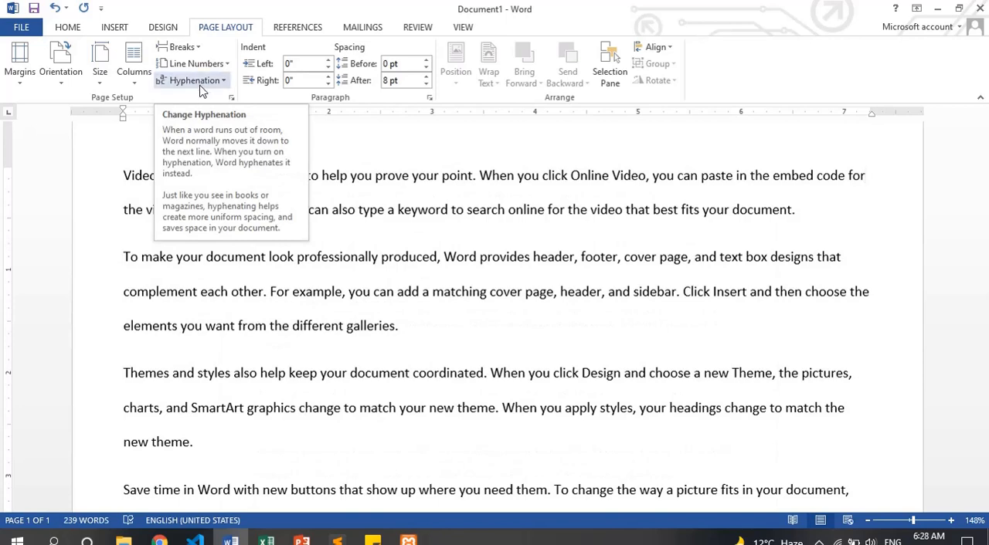
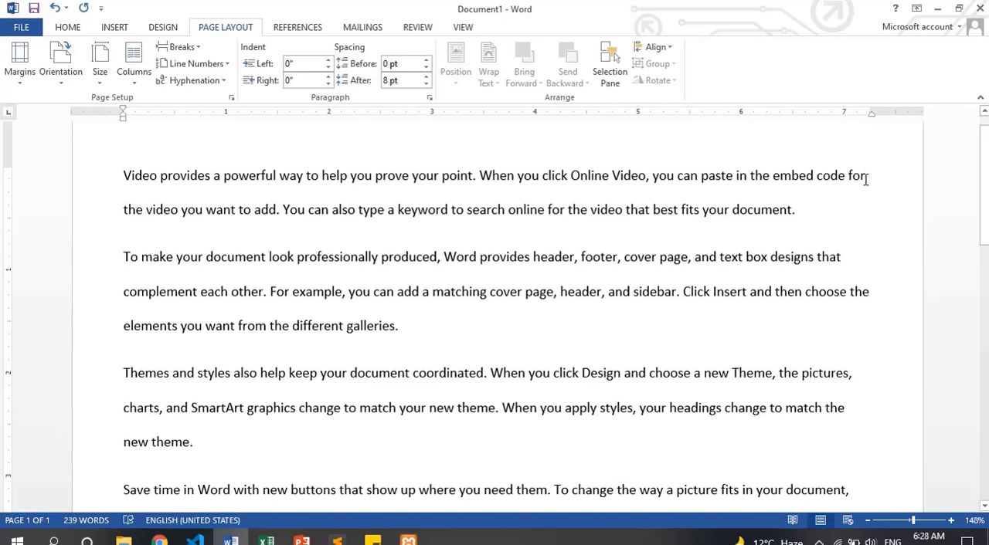
Turn on Automatic hyphenation for the sample document
{"action": "left_click", "coordinate": [219, 83]}
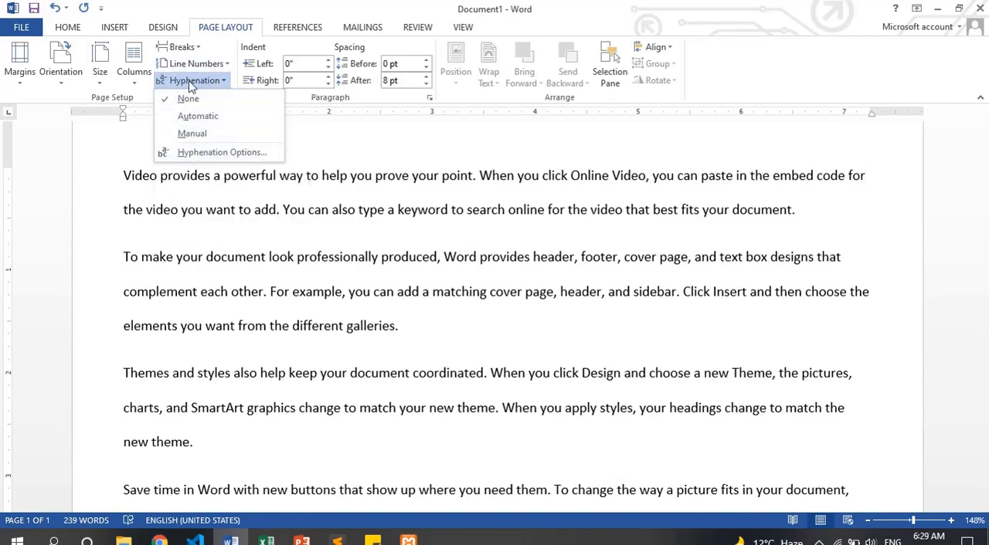
{"action": "key", "text": "Escape"}
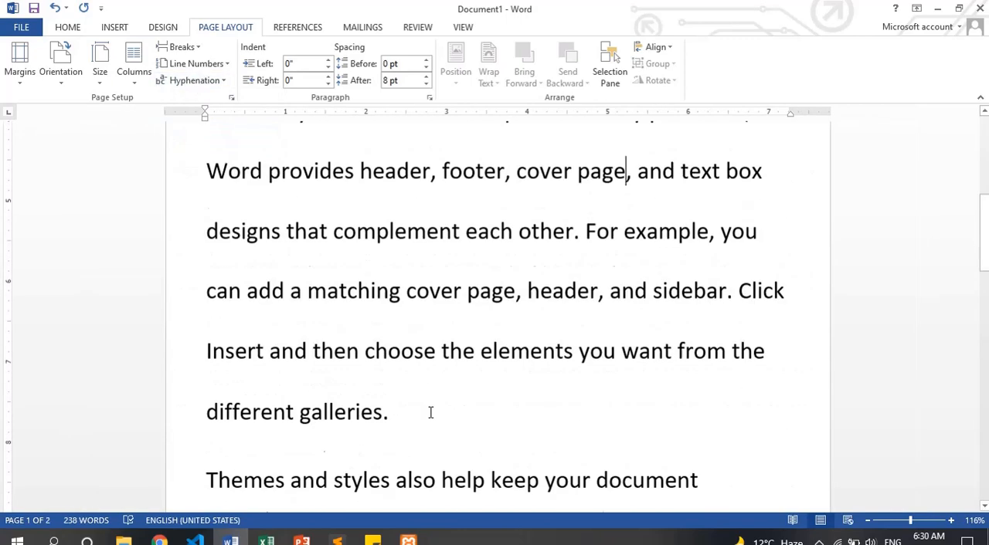
{"action": "key", "text": "ctrl+Home"}
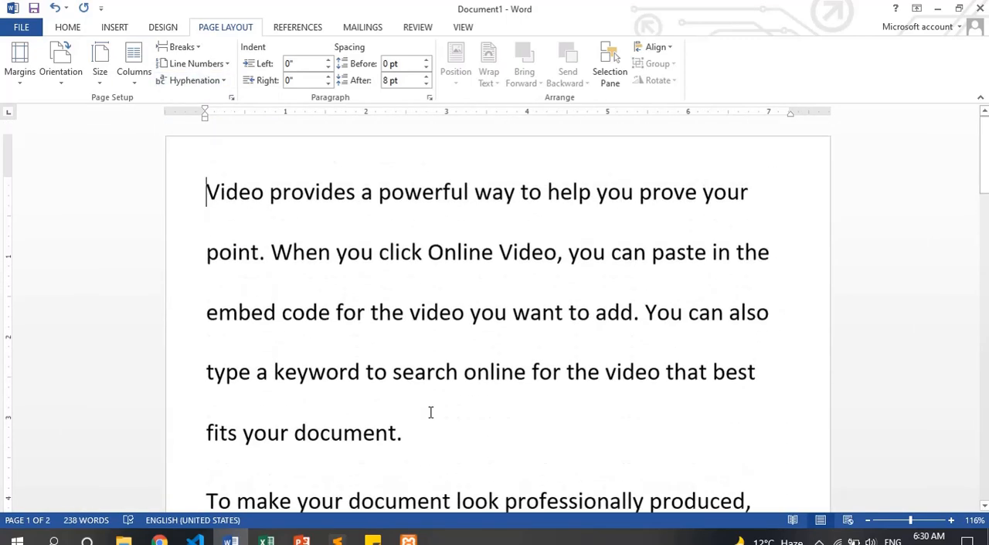
{"action": "scroll", "coordinate": [536, 396], "scroll_direction": "down", "scroll_amount": 10}
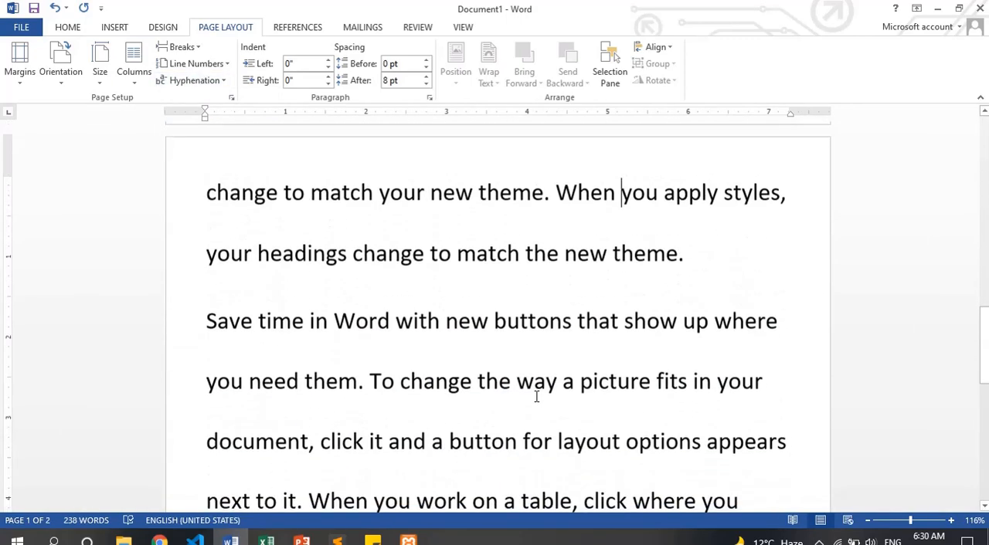
{"action": "scroll", "coordinate": [402, 423], "scroll_direction": "down", "scroll_amount": 6}
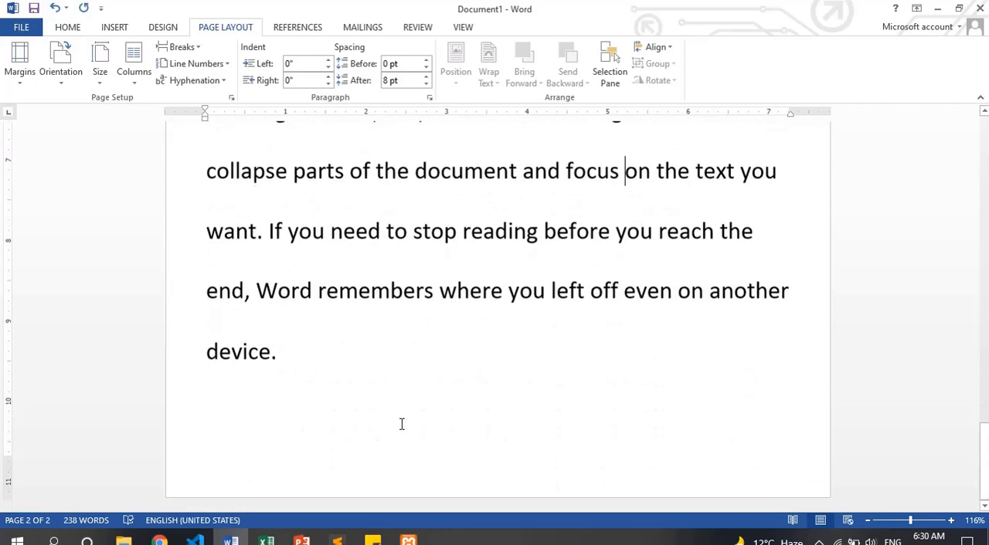
{"action": "scroll", "coordinate": [402, 423], "scroll_direction": "up", "scroll_amount": 15}
{"action": "key", "text": "ctrl+Home"}
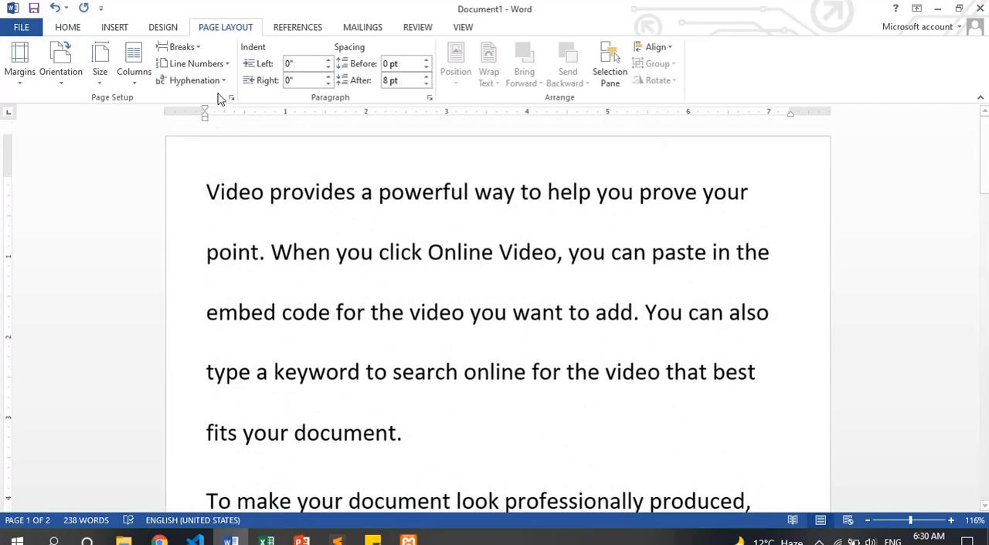
{"action": "left_click", "coordinate": [214, 82]}
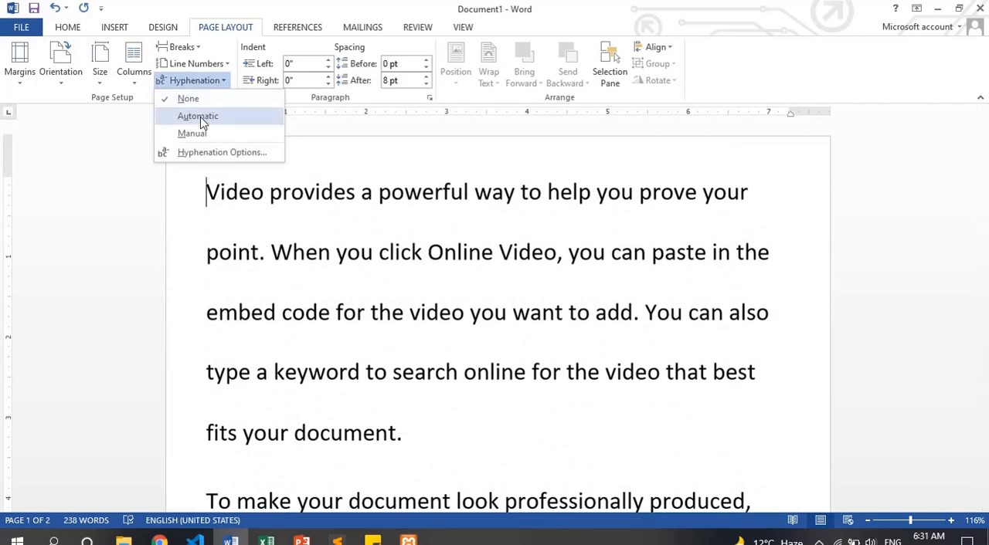
{"action": "left_click", "coordinate": [199, 116]}
Examine the line endings through the document for words split by automatic hyphenation
{"action": "scroll", "coordinate": [691, 378], "scroll_direction": "down", "scroll_amount": 1}
{"action": "scroll", "coordinate": [691, 379], "scroll_direction": "down", "scroll_amount": 8}
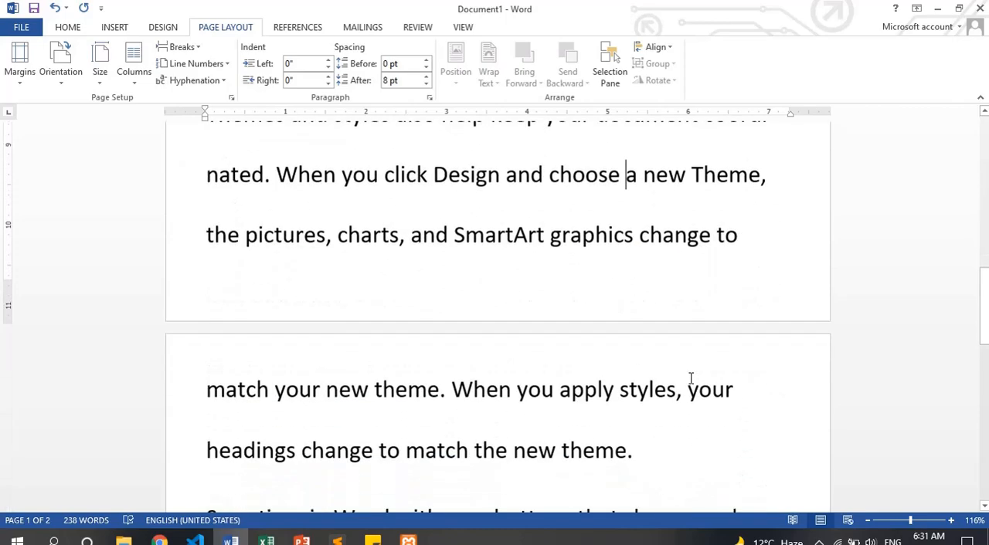
{"action": "scroll", "coordinate": [526, 302], "scroll_direction": "up", "scroll_amount": 5}
{"action": "scroll", "coordinate": [533, 359], "scroll_direction": "up", "scroll_amount": 5}
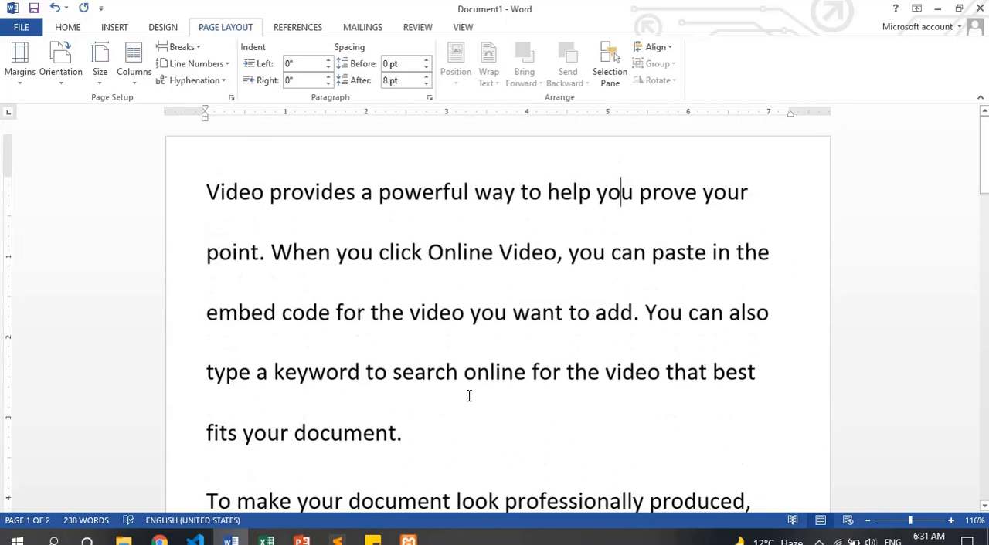
{"action": "key", "text": "Down"}
{"action": "key", "text": "Down"}
{"action": "key", "text": "Down"}
{"action": "key", "text": "Down"}
{"action": "key", "text": "Down"}
{"action": "key", "text": "Down"}
{"action": "key", "text": "Down"}
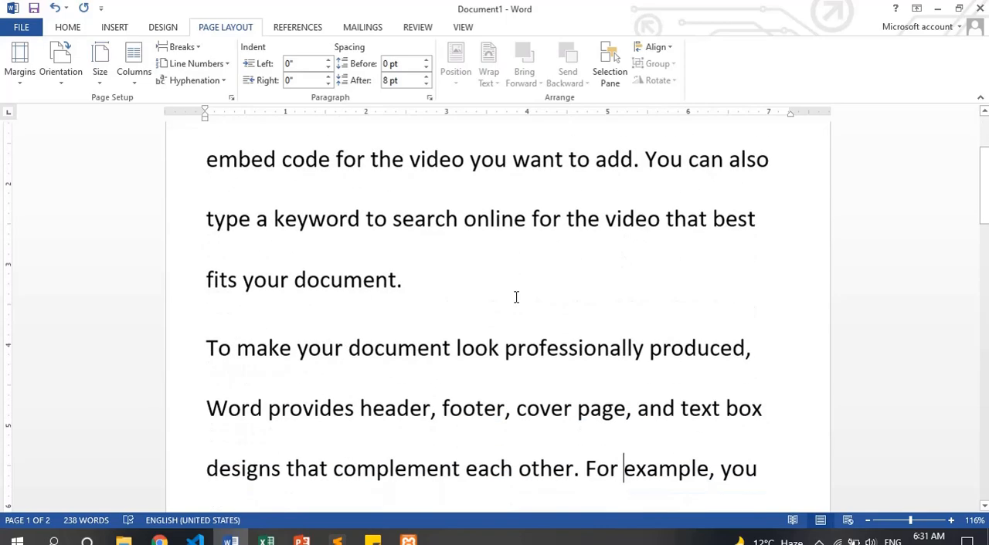
{"action": "key", "text": "Up"}
{"action": "key", "text": "Up"}
{"action": "key", "text": "Up"}
{"action": "key", "text": "Down"}
{"action": "key", "text": "Down"}
{"action": "key", "text": "Down"}
{"action": "key", "text": "Down"}
{"action": "key", "text": "Down"}
{"action": "key", "text": "Down"}
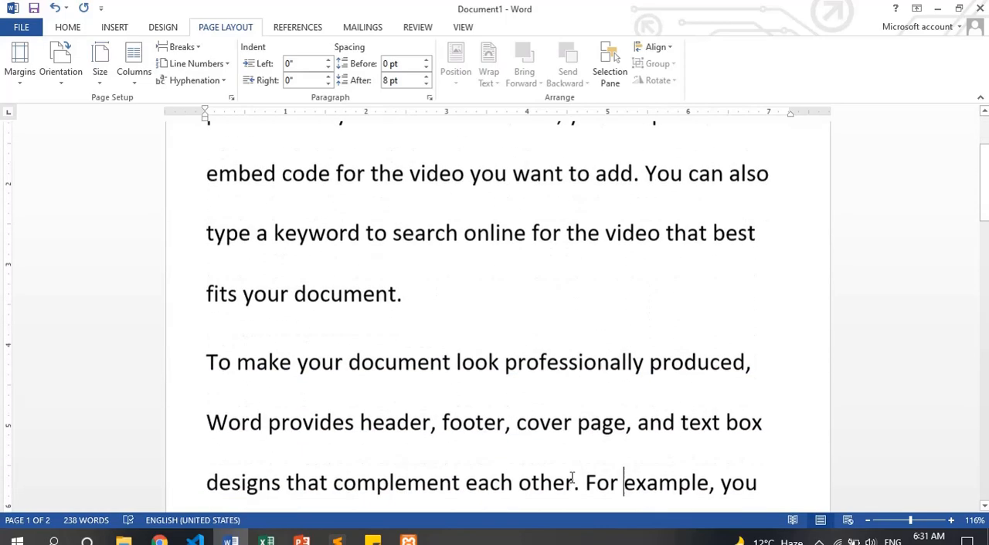
{"action": "key", "text": "Down"}
{"action": "key", "text": "Down"}
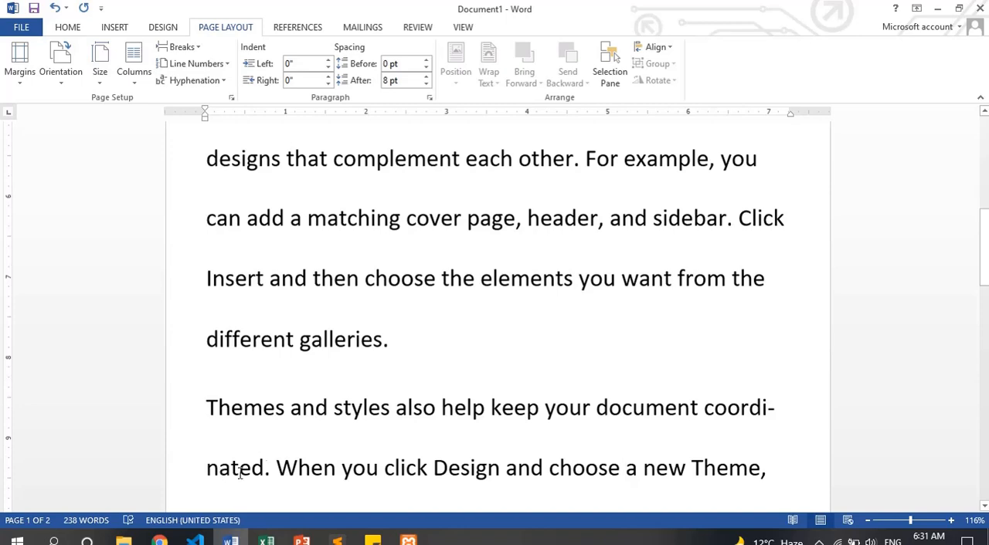
{"action": "key", "text": "ctrl+Home"}
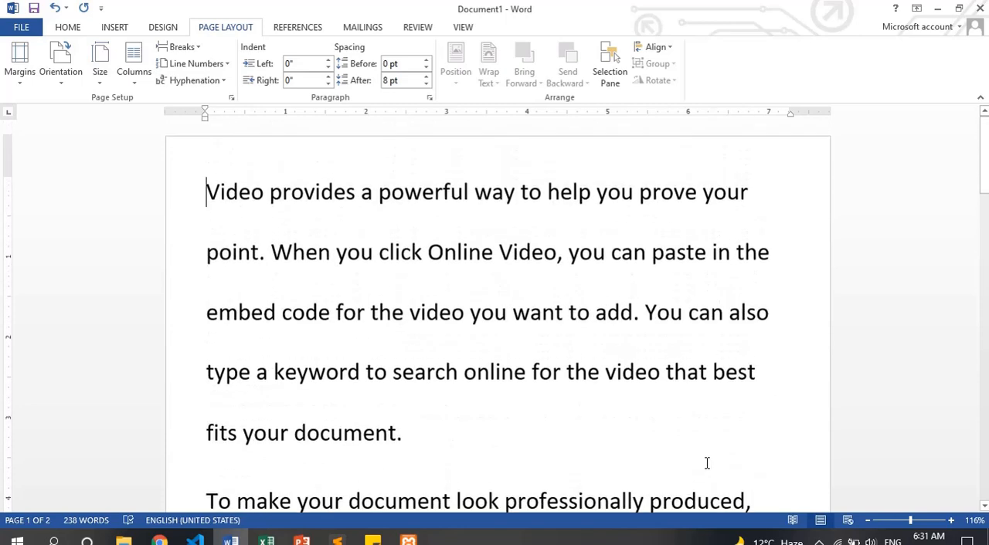
Zoom the document out to 62% and increase the font size of all its text
{"action": "left_click_drag", "start_coordinate": [909, 520], "coordinate": [905, 523]}
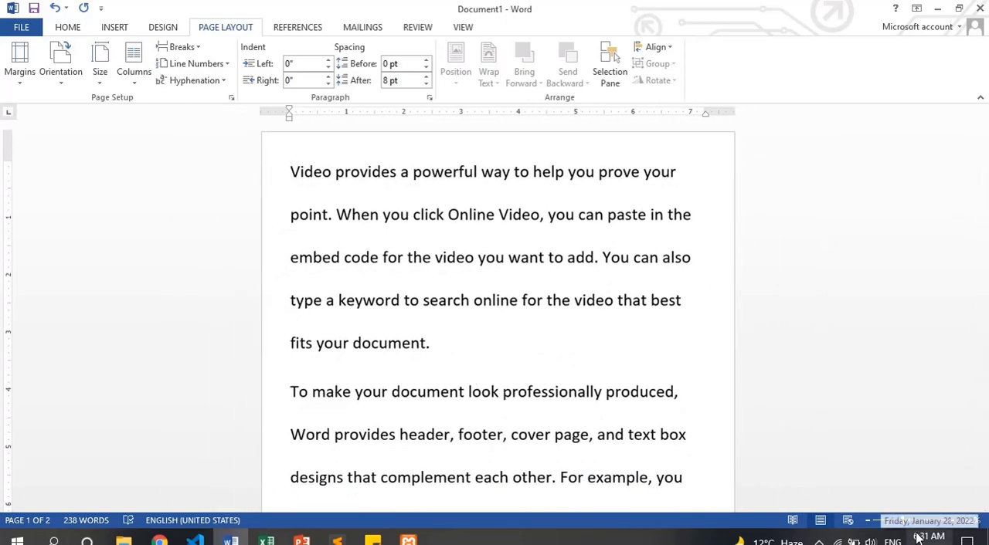
{"action": "left_click_drag", "start_coordinate": [903, 522], "coordinate": [895, 523]}
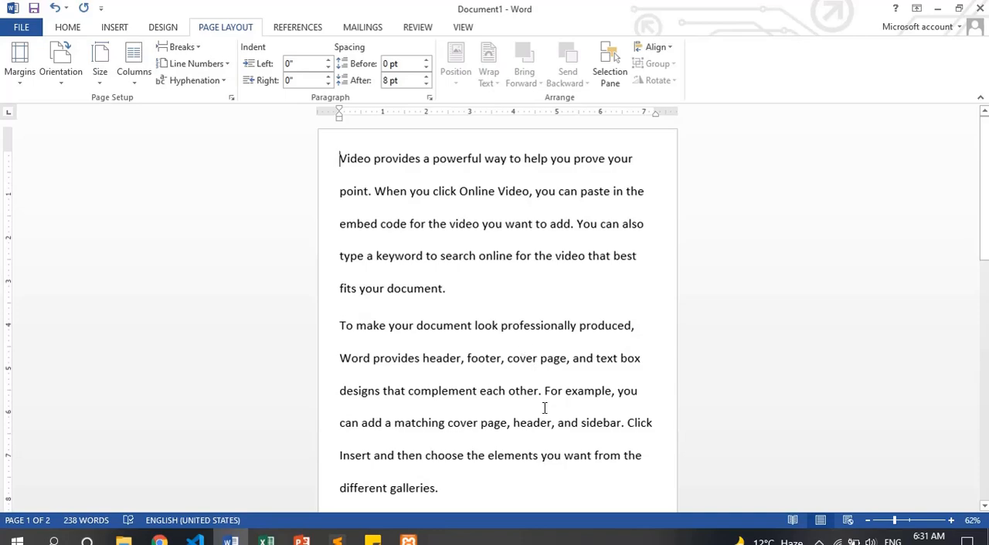
{"action": "scroll", "coordinate": [544, 408], "scroll_direction": "down", "scroll_amount": 5}
{"action": "scroll", "coordinate": [544, 408], "scroll_direction": "up", "scroll_amount": 5}
{"action": "key", "text": "ctrl+a"}
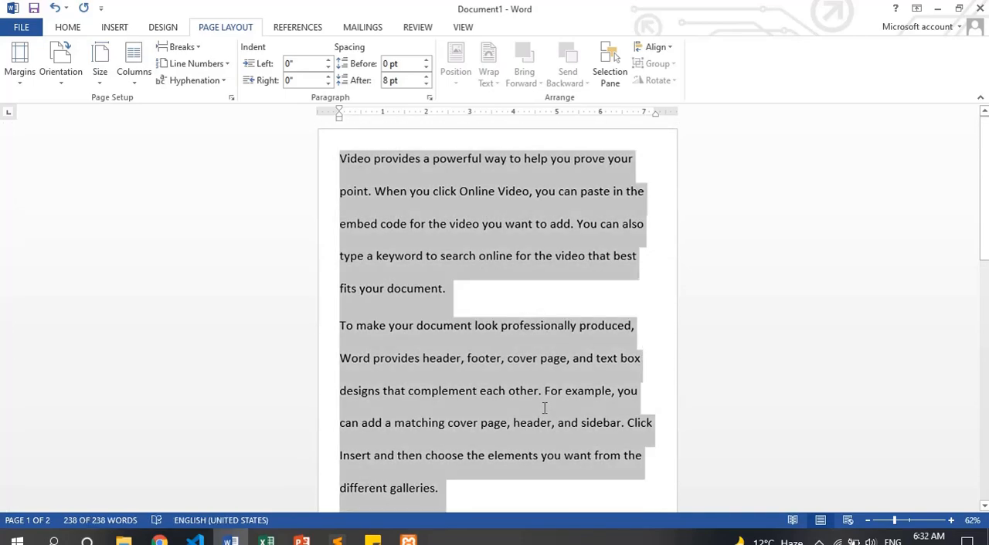
{"action": "key", "text": "ctrl+shift+period"}
{"action": "key", "text": "ctrl+shift+period"}
{"action": "key", "text": "ctrl+shift+period"}
{"action": "key", "text": "ctrl+shift+period"}
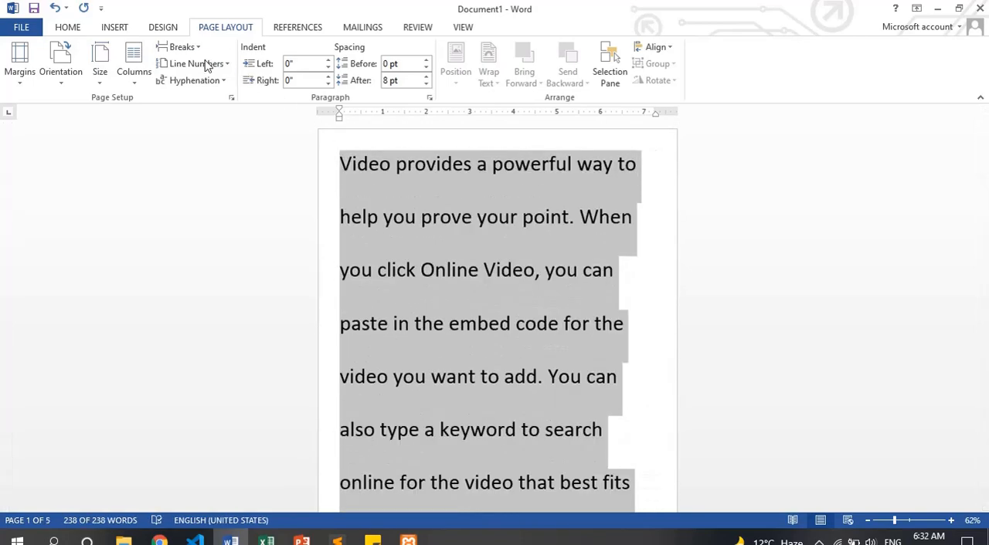
Examine how words are hyphenated at the line ends of the enlarged text across the pages
{"action": "left_click", "coordinate": [193, 81]}
{"action": "left_click", "coordinate": [202, 99]}
{"action": "key", "text": "Page_Down"}
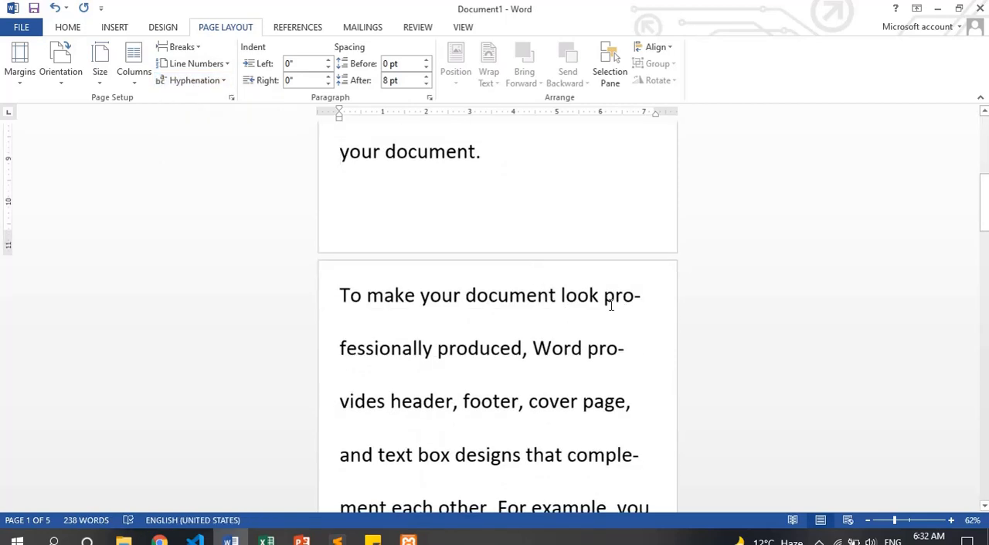
{"action": "left_click", "coordinate": [597, 354]}
{"action": "key", "text": "Down"}
{"action": "key", "text": "Down"}
{"action": "key", "text": "Down"}
{"action": "key", "text": "Down"}
{"action": "key", "text": "Down"}
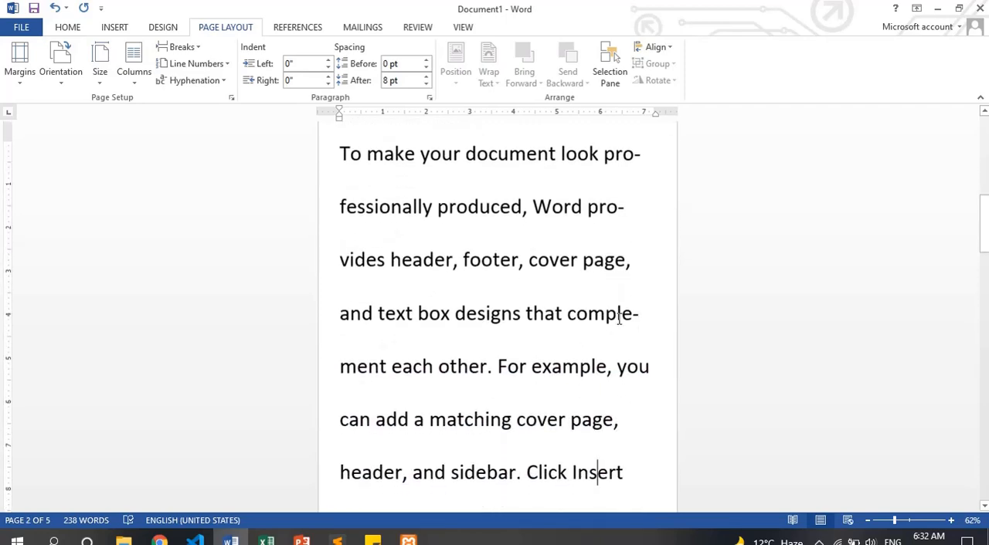
{"action": "key", "text": "Down"}
{"action": "key", "text": "Down"}
{"action": "key", "text": "Down"}
{"action": "key", "text": "Down"}
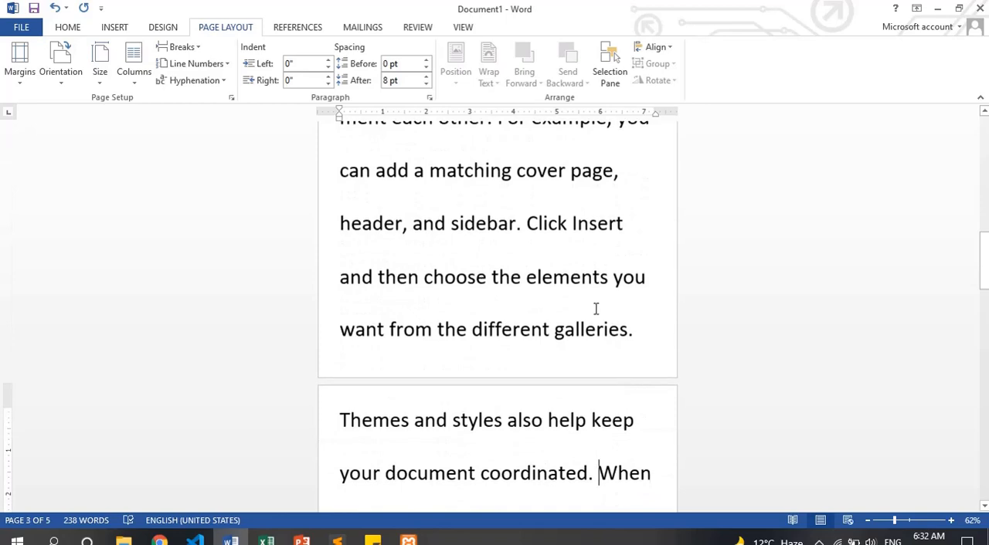
{"action": "key", "text": "ctrl+Home"}
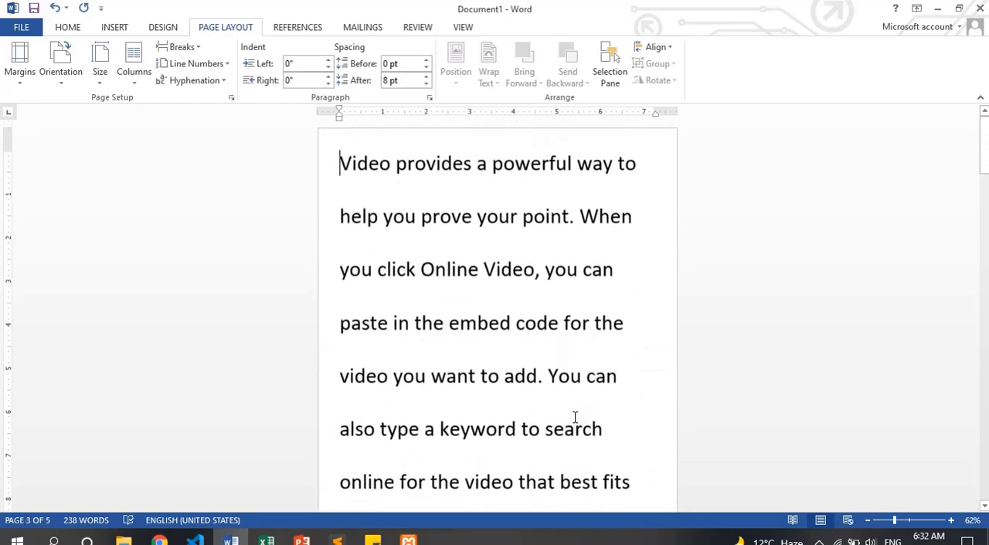
{"action": "key", "text": "ctrl+Down"}
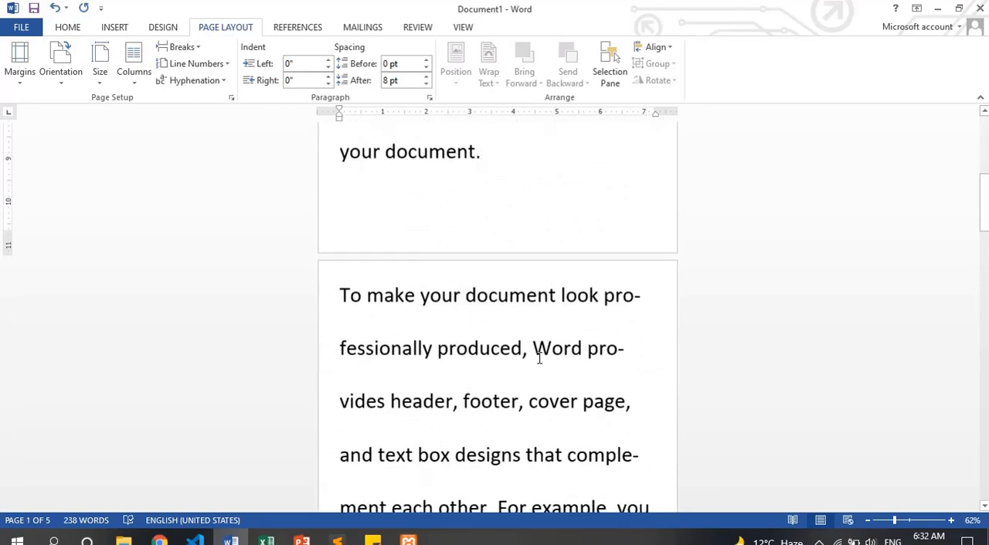
Zoom the document to 75% and reduce the font size of all its text
{"action": "left_click", "coordinate": [878, 520]}
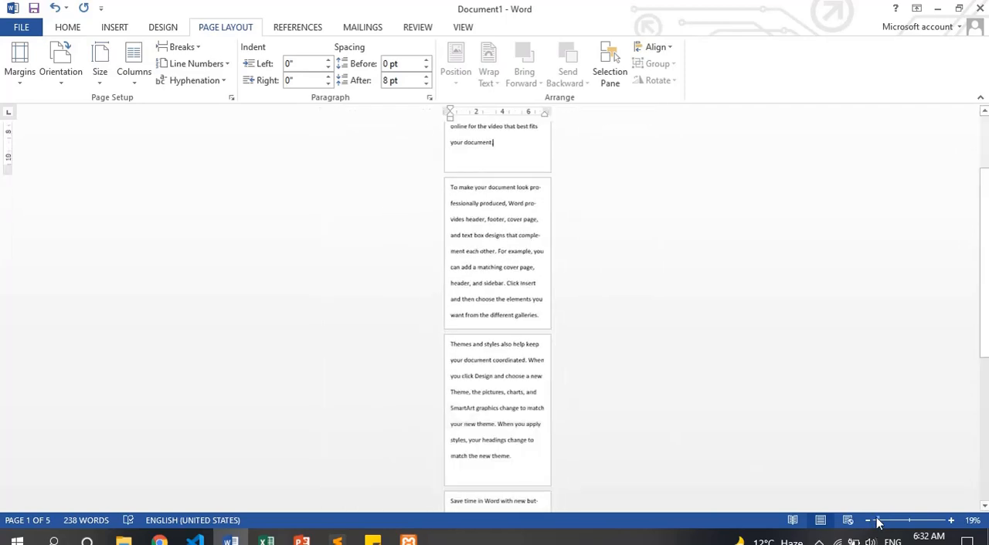
{"action": "left_click", "coordinate": [898, 521]}
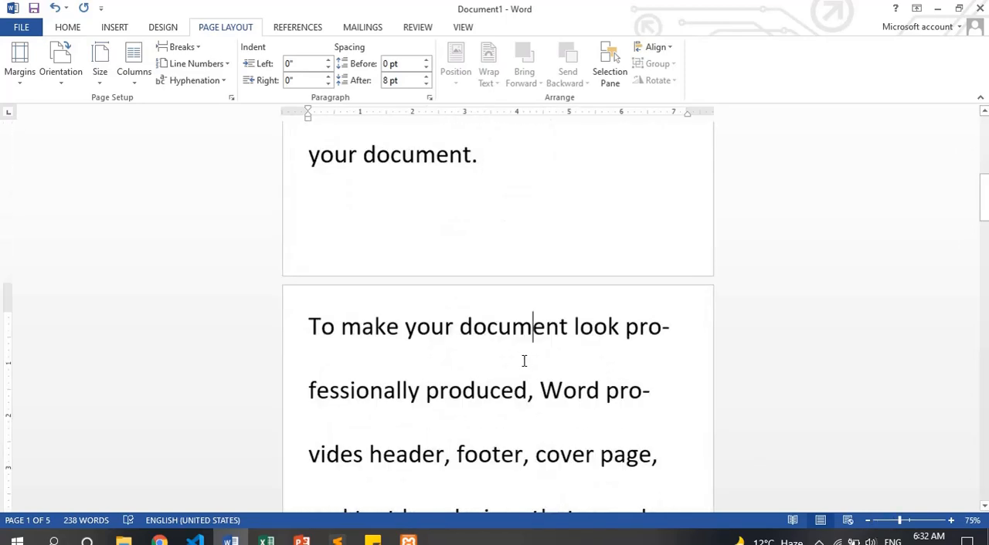
{"action": "key", "text": "ctrl+a"}
{"action": "key", "text": "ctrl+shift+comma"}
{"action": "key", "text": "ctrl+shift+comma"}
{"action": "key", "text": "ctrl+shift+comma"}
{"action": "key", "text": "ctrl+shift+comma"}
{"action": "key", "text": "ctrl+shift+comma"}
{"action": "key", "text": "ctrl+shift+comma"}
{"action": "key", "text": "ctrl+shift+comma"}
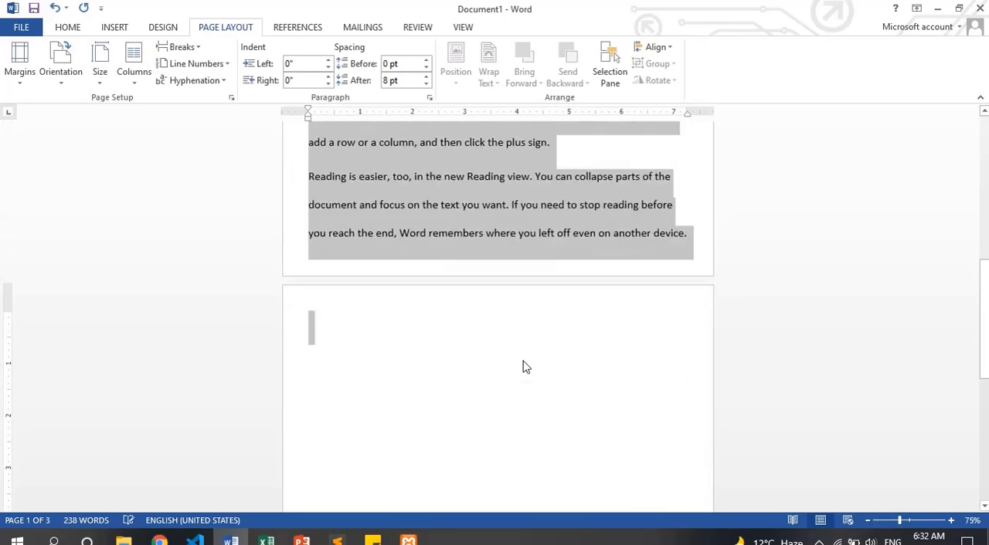
{"action": "left_click", "coordinate": [523, 361]}
{"action": "scroll", "coordinate": [497, 300], "scroll_direction": "up", "scroll_amount": 5}
{"action": "scroll", "coordinate": [498, 300], "scroll_direction": "up", "scroll_amount": 1}
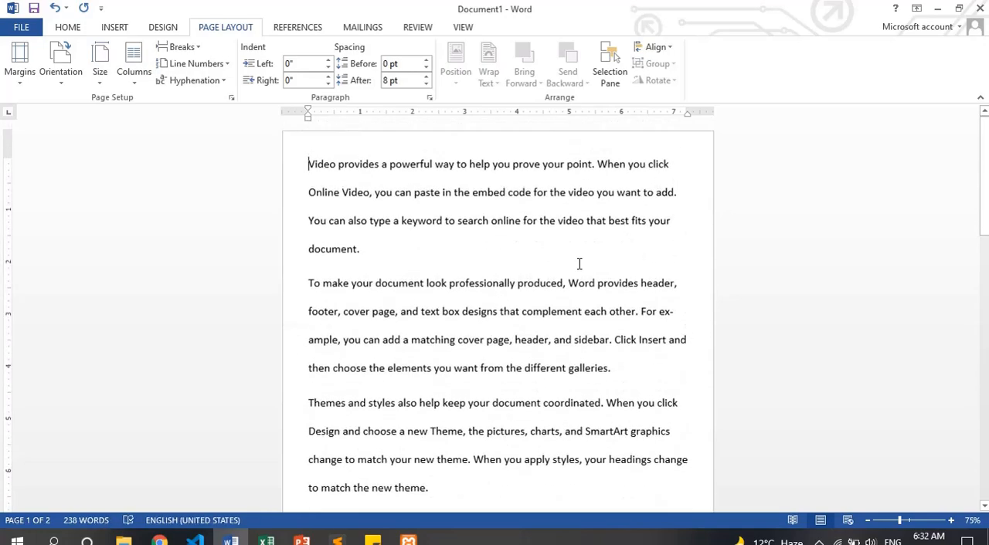
Increase the font size of the entire text again and check the hyphenated line ends on the first pages
{"action": "key", "text": "ctrl+a"}
{"action": "key", "text": "ctrl+shift+period"}
{"action": "key", "text": "ctrl+shift+period"}
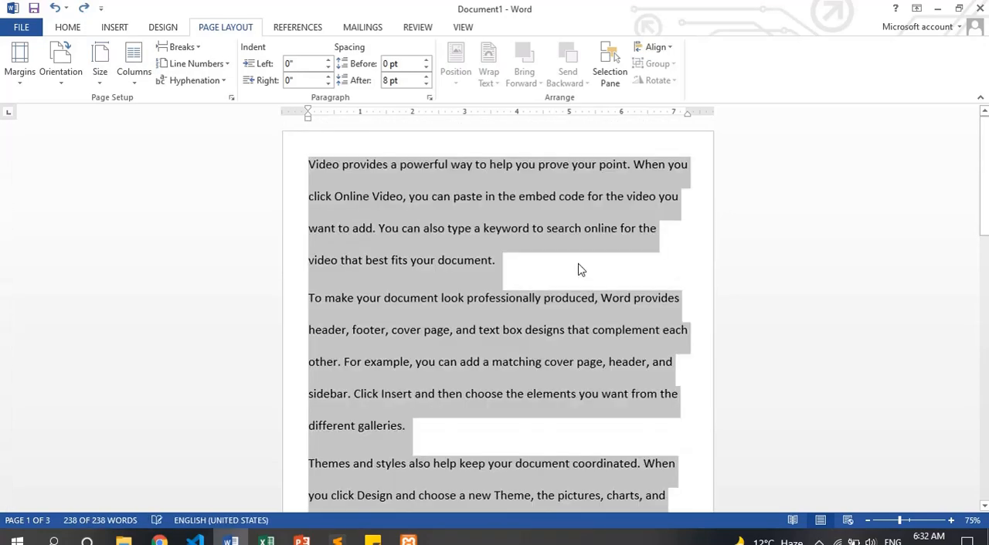
{"action": "key", "text": "ctrl+shift+period"}
{"action": "key", "text": "Page_Up"}
{"action": "key", "text": "Page_Up"}
{"action": "key", "text": "Page_Up"}
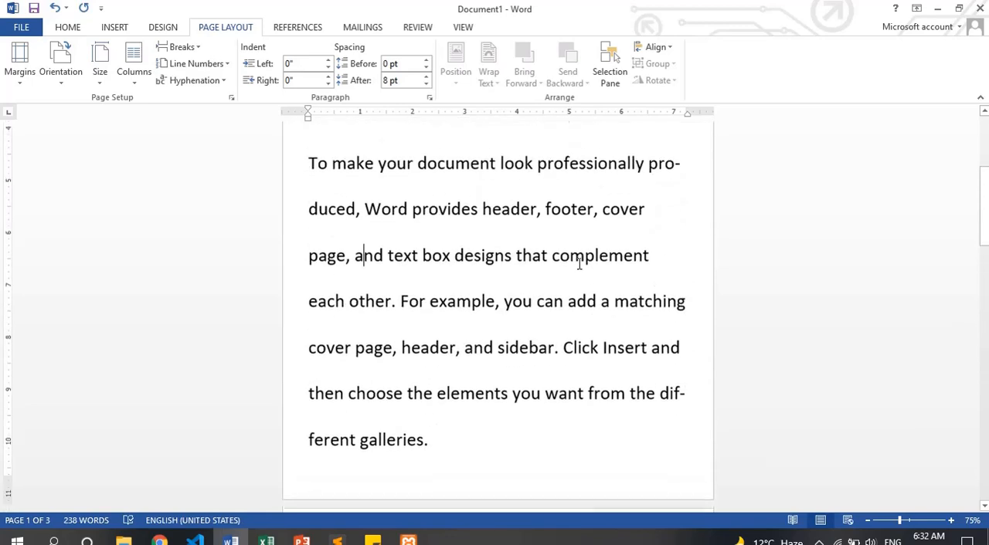
{"action": "key", "text": "Page_Down"}
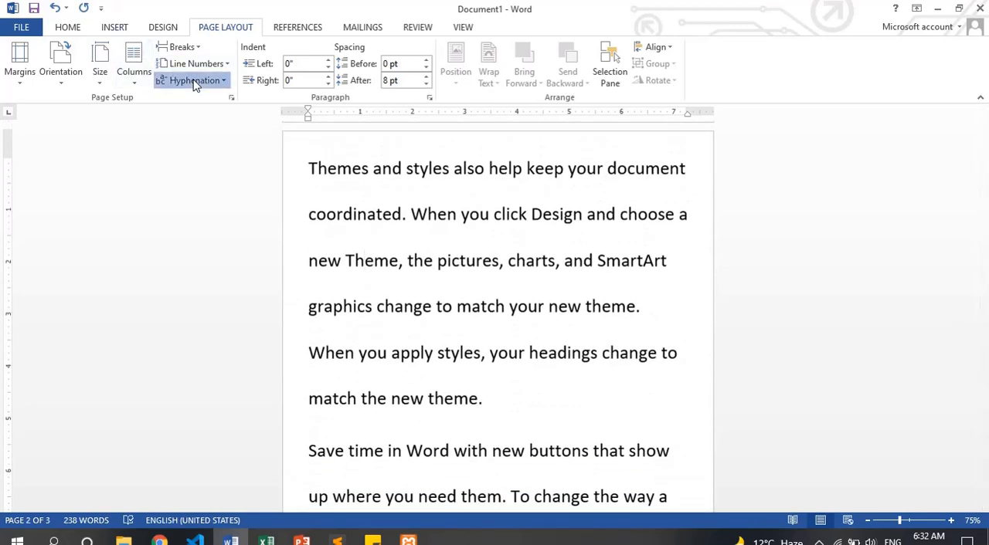
Run Manual hyphenation on the document and check the line ends on the last page
{"action": "left_click", "coordinate": [196, 82]}
{"action": "left_click", "coordinate": [198, 133]}
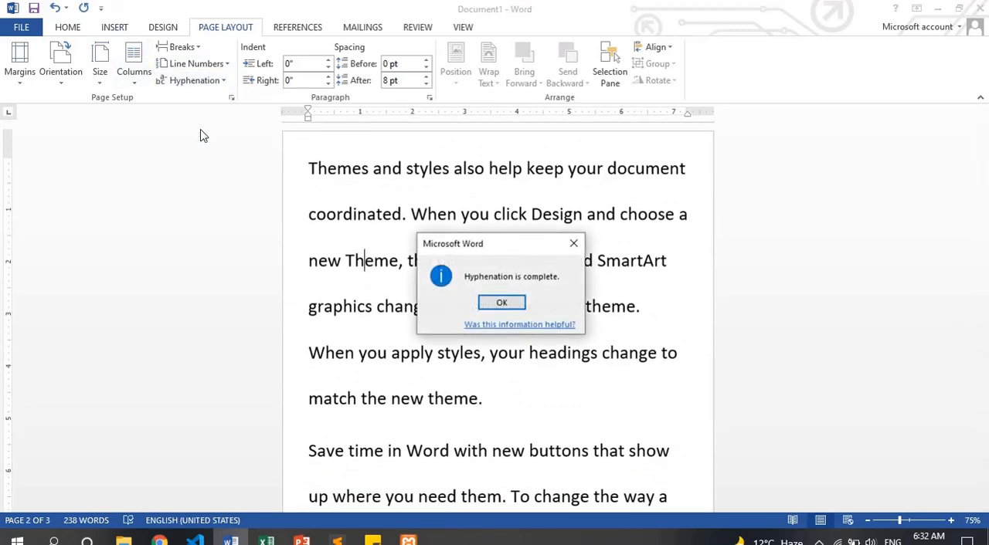
{"action": "left_click", "coordinate": [524, 308]}
{"action": "scroll", "coordinate": [582, 376], "scroll_direction": "down", "scroll_amount": 10}
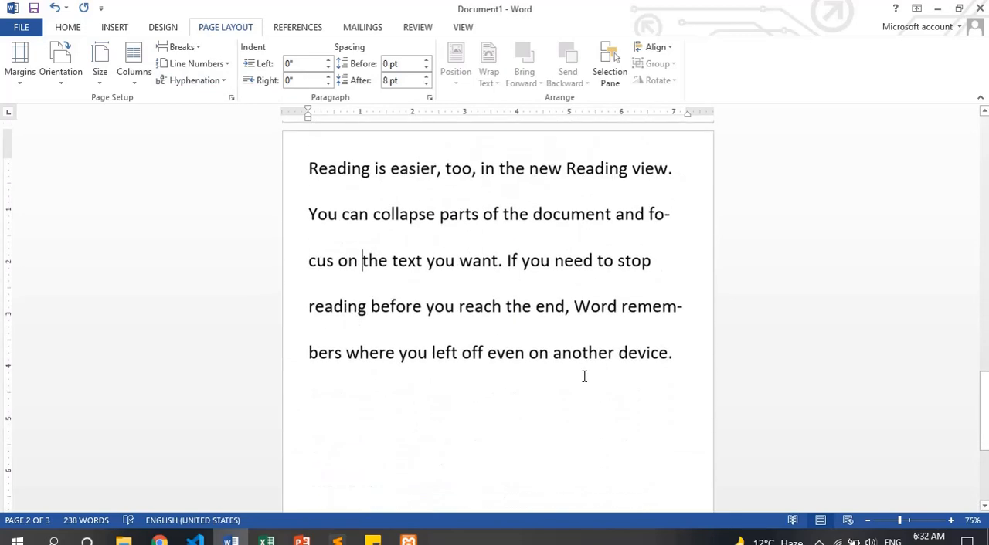
Replace the whole document with fresh sample text using =rand() and check its line ends for hyphenated words
{"action": "key", "text": "ctrl+a"}
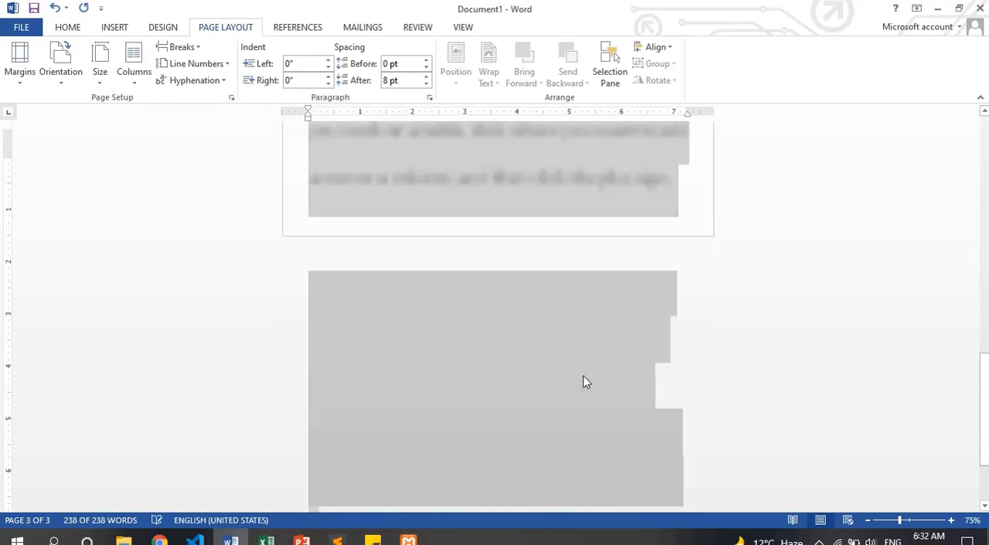
{"action": "type", "text": "=rand()"}
{"action": "key", "text": "Return"}
{"action": "scroll", "coordinate": [580, 379], "scroll_direction": "up", "scroll_amount": 10}
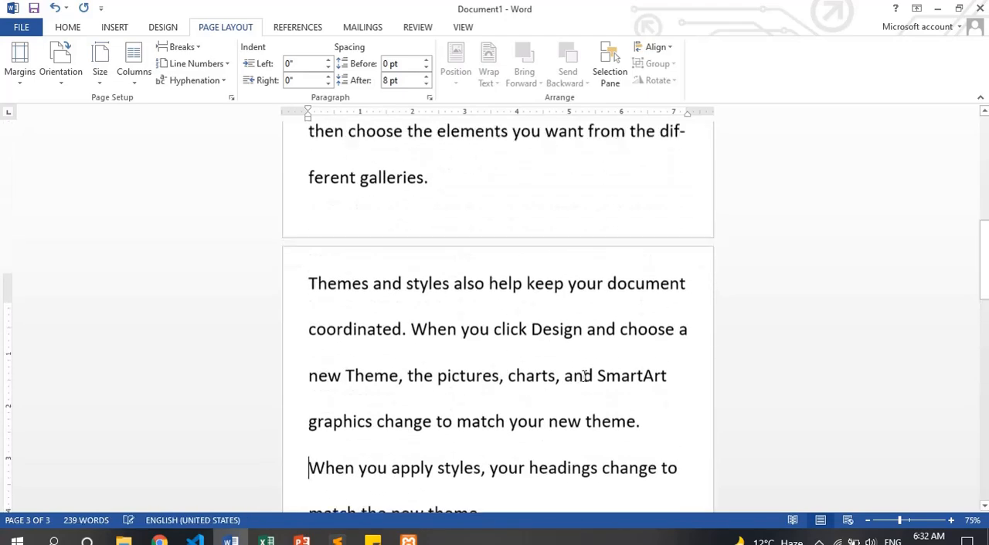
{"action": "scroll", "coordinate": [581, 363], "scroll_direction": "down", "scroll_amount": 10}
{"action": "scroll", "coordinate": [517, 394], "scroll_direction": "down", "scroll_amount": 3}
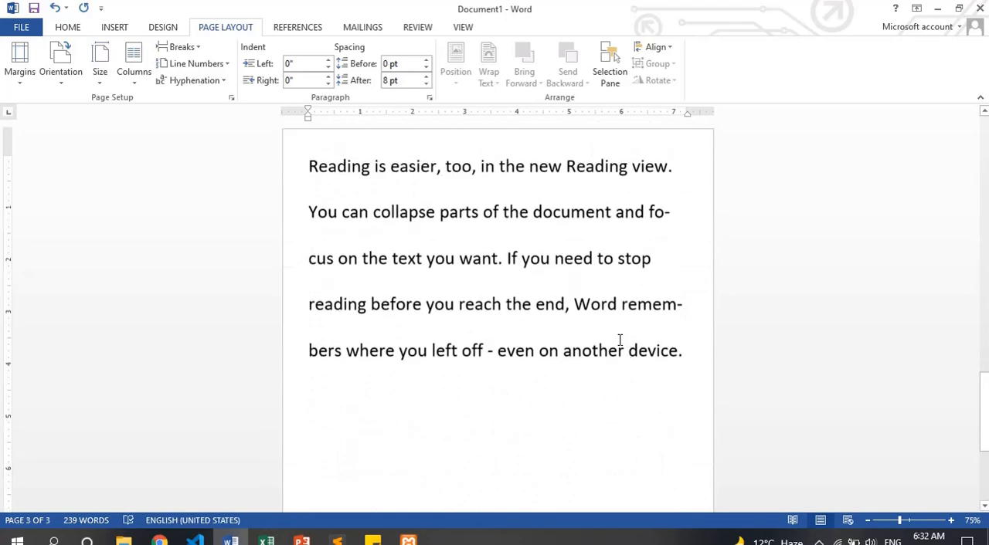
{"action": "key", "text": "Page_Up"}
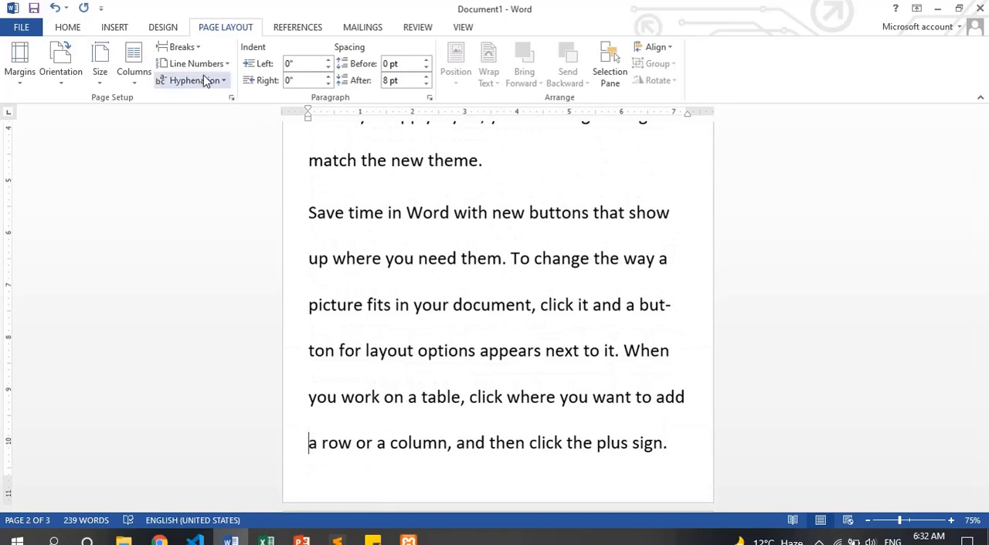
Apply Automatic hyphenation to the document and set it back to None
{"action": "left_click", "coordinate": [205, 80]}
{"action": "left_click", "coordinate": [198, 114]}
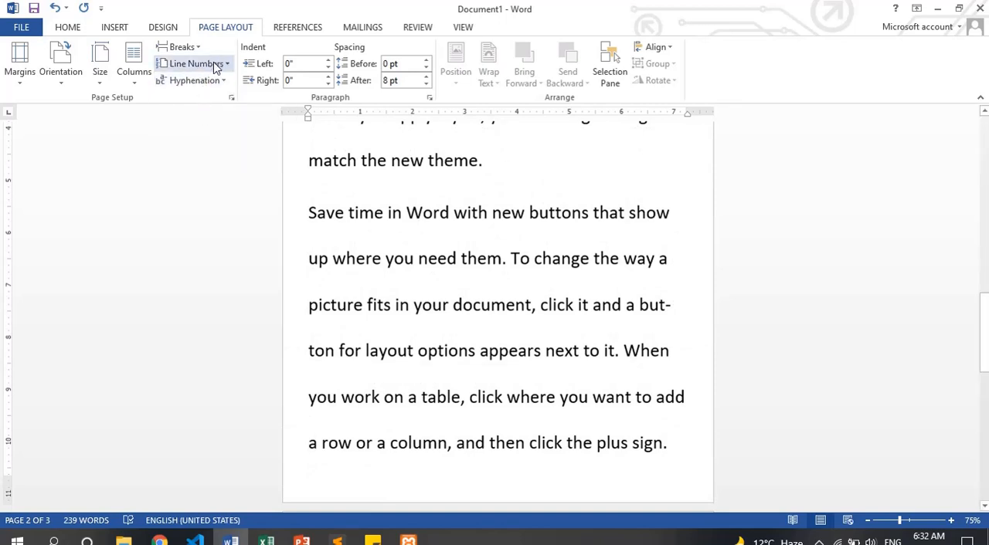
{"action": "left_click", "coordinate": [204, 80]}
{"action": "left_click", "coordinate": [207, 98]}
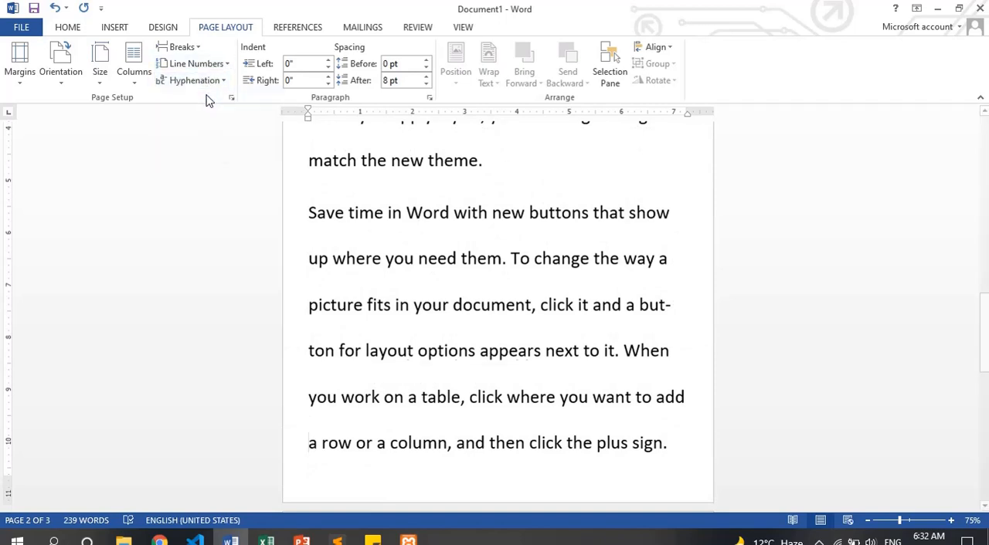
Start Manual hyphenation from the beginning of the document and move its dialog clear of the hyphenated word
{"action": "key", "text": "Page_Up"}
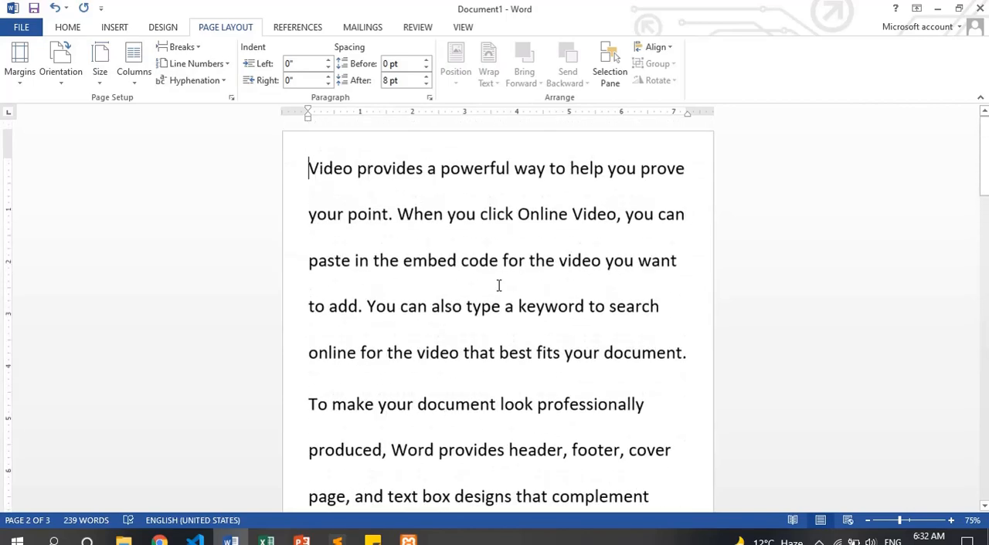
{"action": "left_click", "coordinate": [197, 80]}
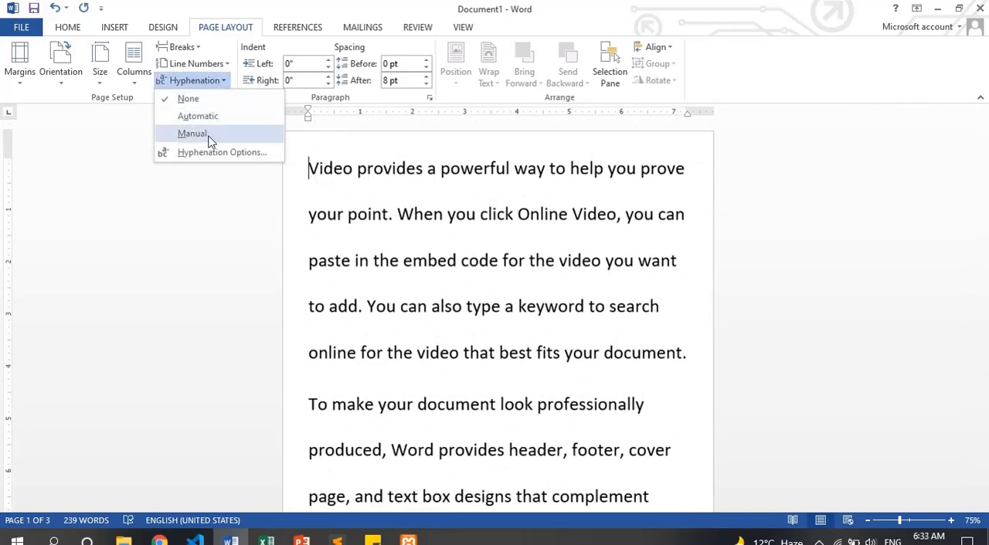
{"action": "left_click", "coordinate": [193, 134]}
{"action": "left_click_drag", "start_coordinate": [585, 227], "coordinate": [844, 240]}
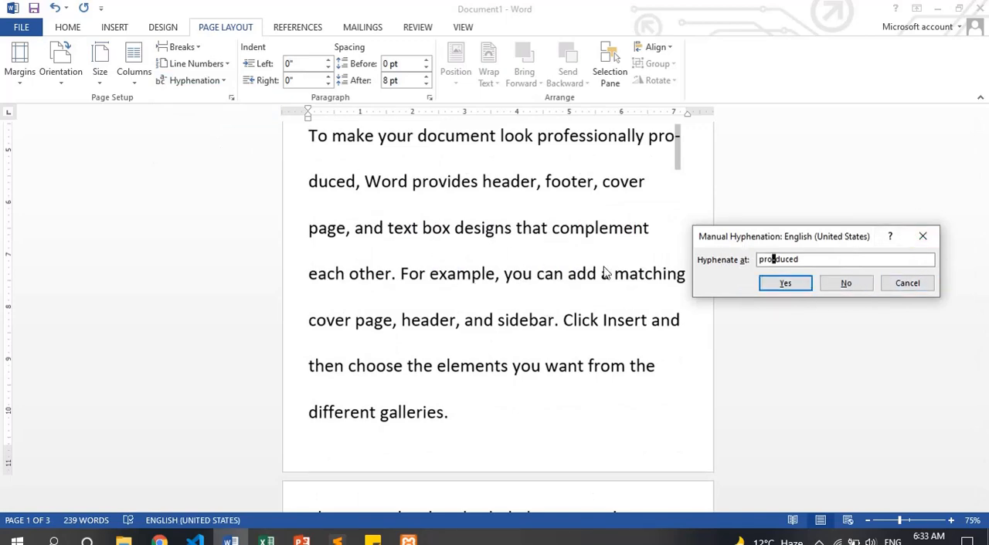
{"action": "left_click_drag", "start_coordinate": [819, 236], "coordinate": [814, 226]}
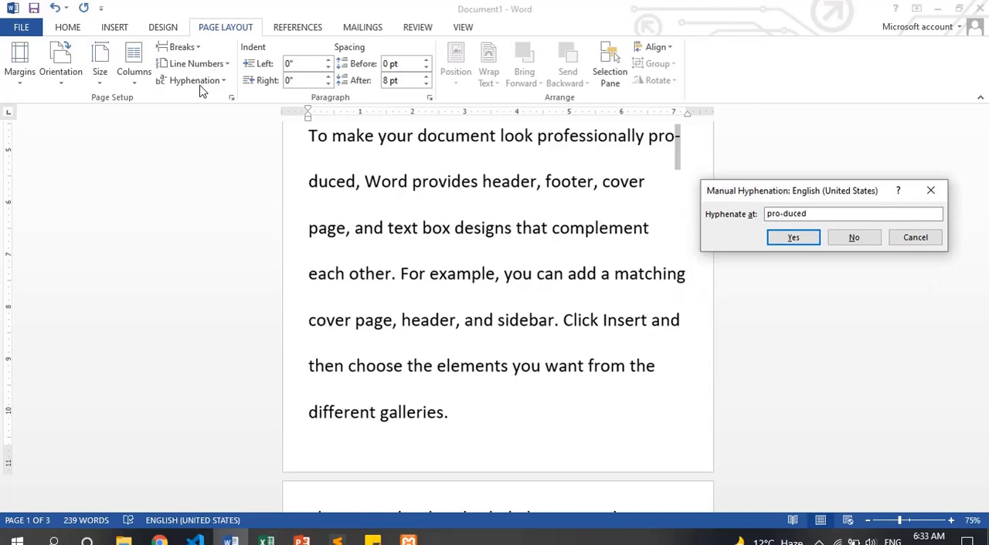
{"action": "left_click_drag", "start_coordinate": [824, 189], "coordinate": [780, 199]}
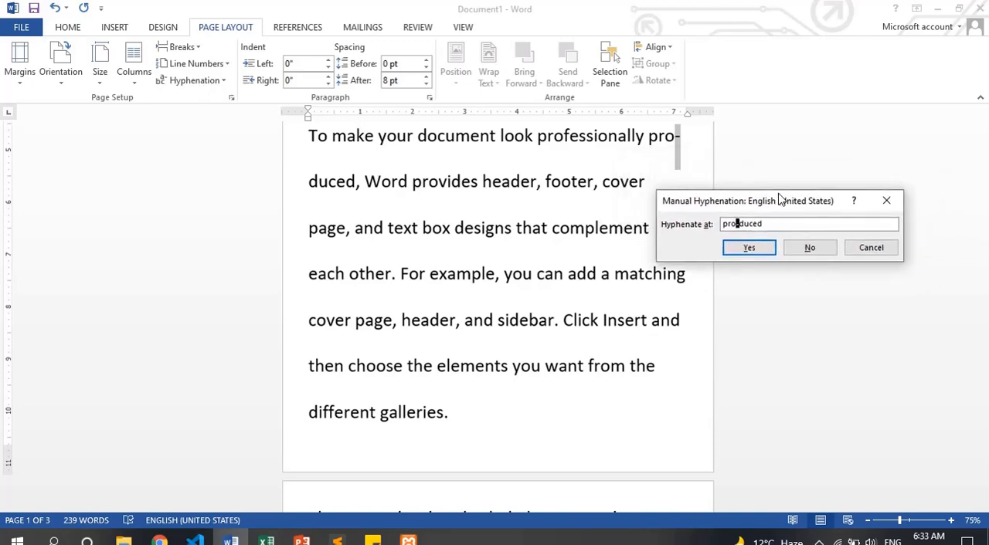
Accept the suggested hyphenation of "produced", "different", "button", "focus" and "remembers", and finish the manual hyphenation
{"action": "left_click", "coordinate": [744, 254]}
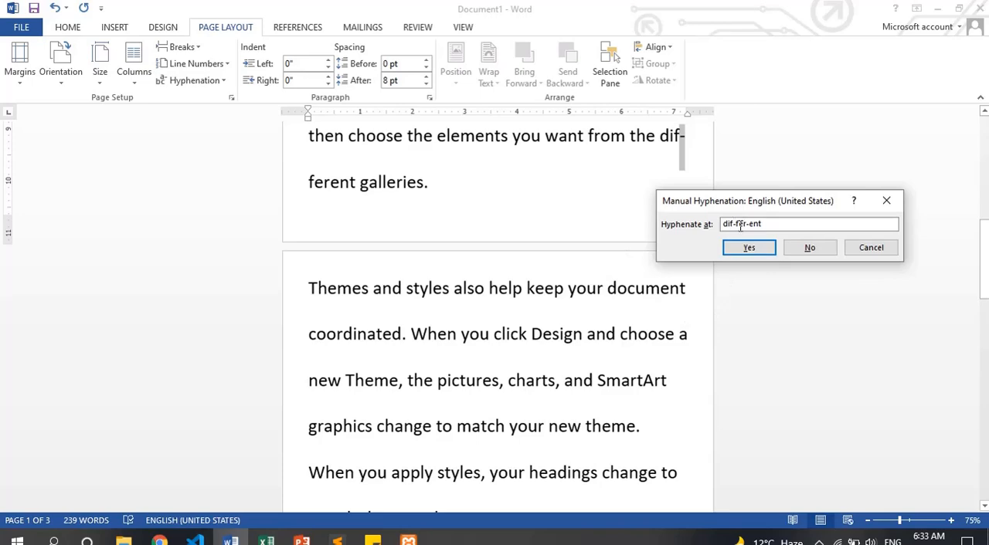
{"action": "left_click", "coordinate": [748, 253]}
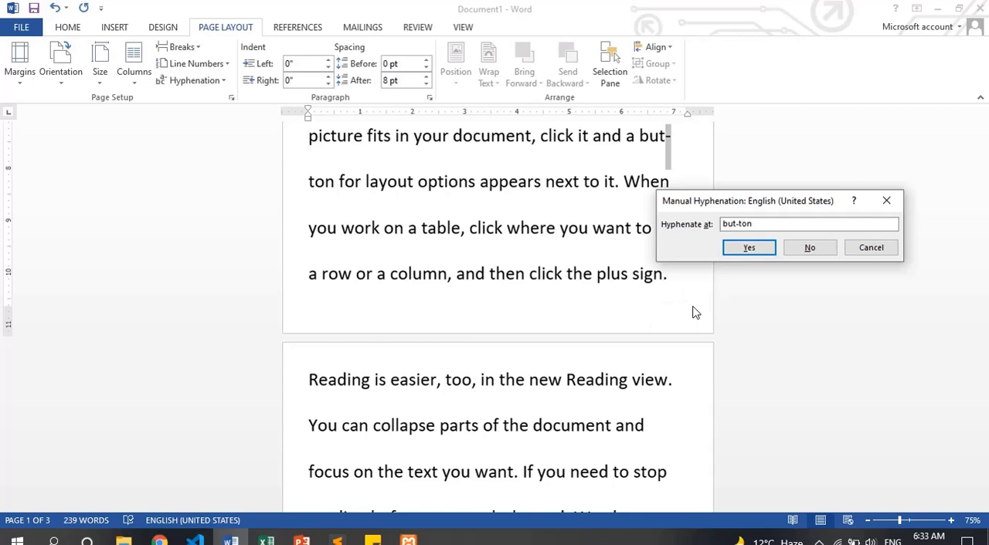
{"action": "left_click", "coordinate": [751, 249]}
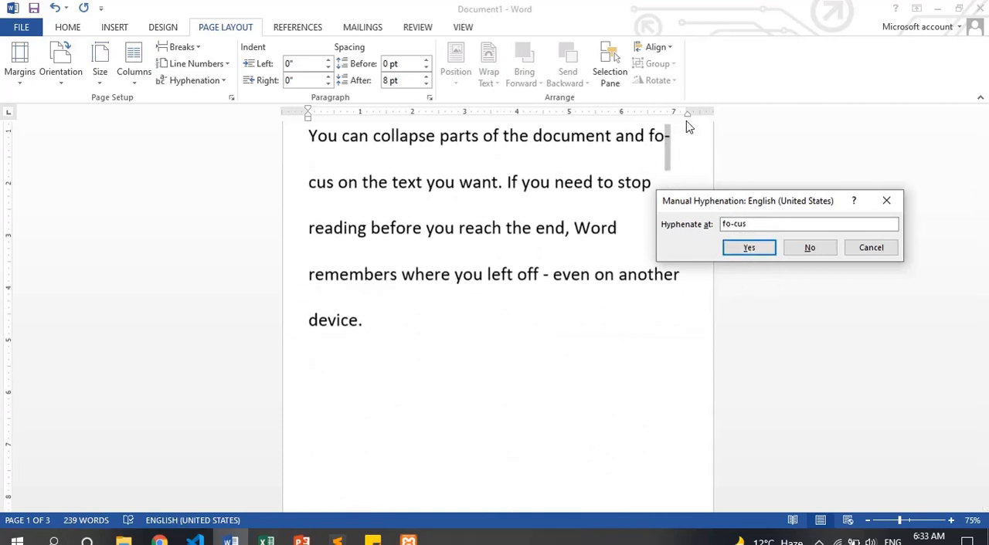
{"action": "left_click", "coordinate": [740, 246]}
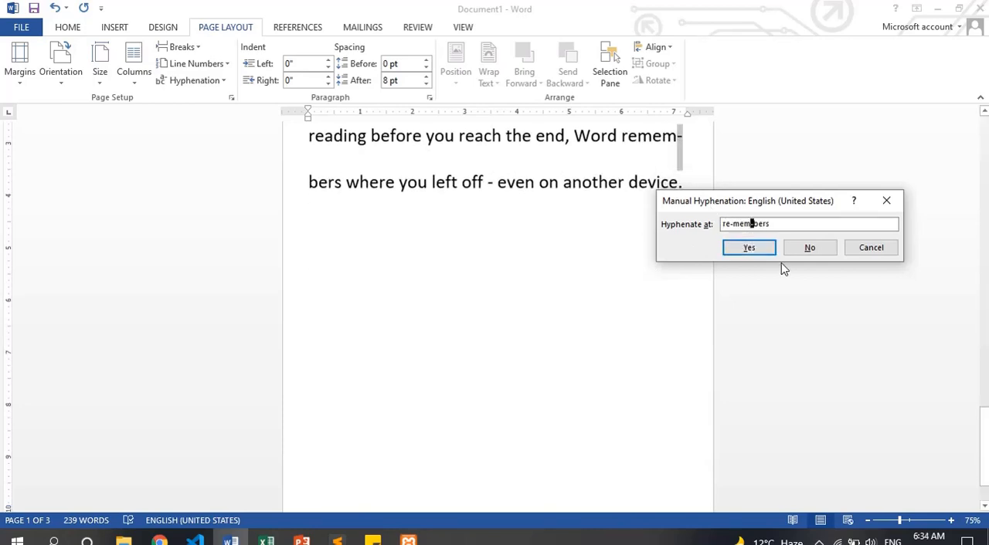
{"action": "left_click", "coordinate": [738, 250]}
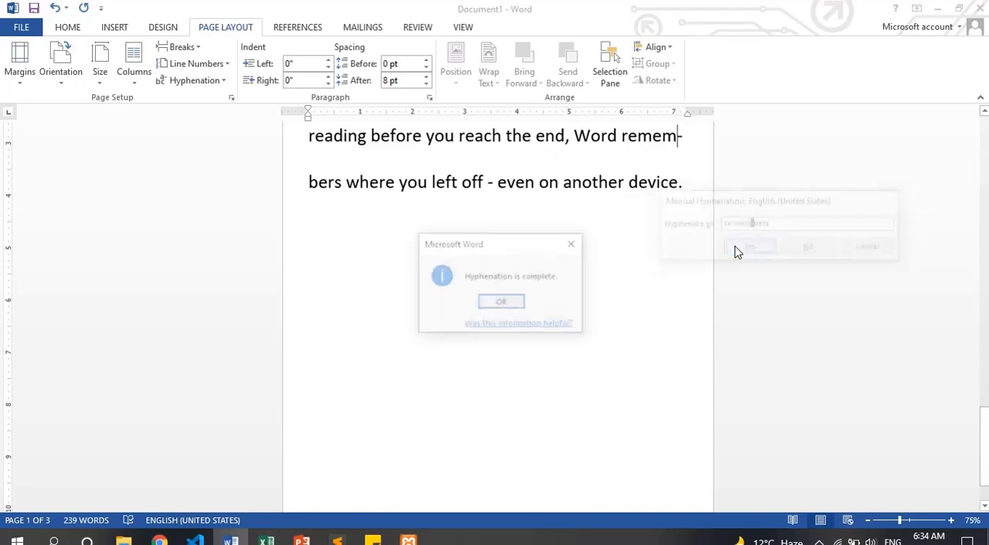
{"action": "left_click", "coordinate": [502, 302]}
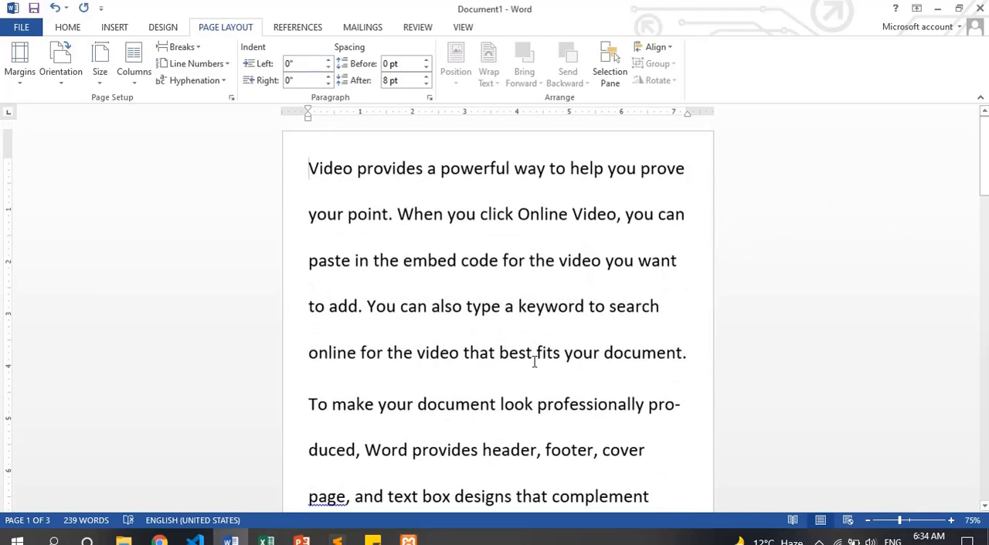
{"action": "left_click", "coordinate": [196, 82]}
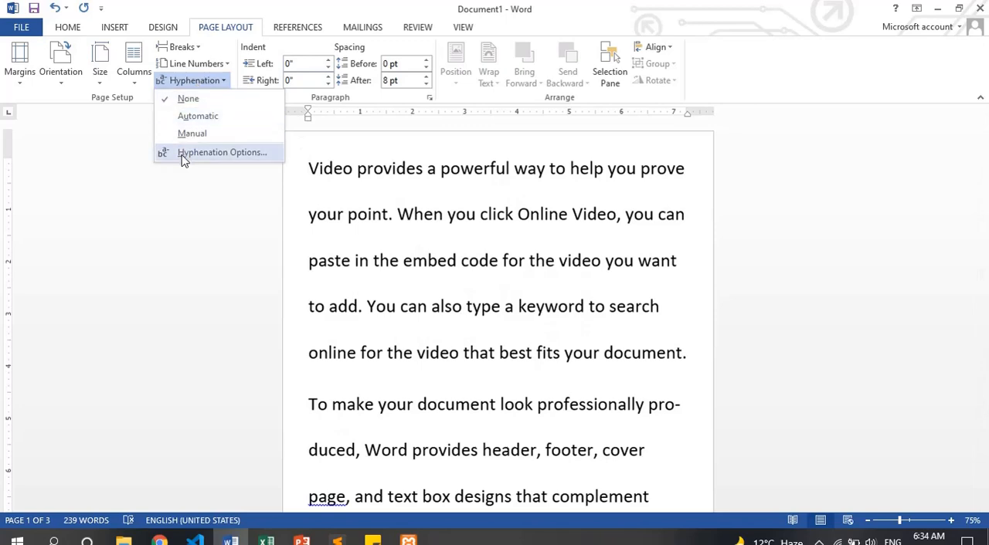
{"action": "left_click", "coordinate": [414, 193]}
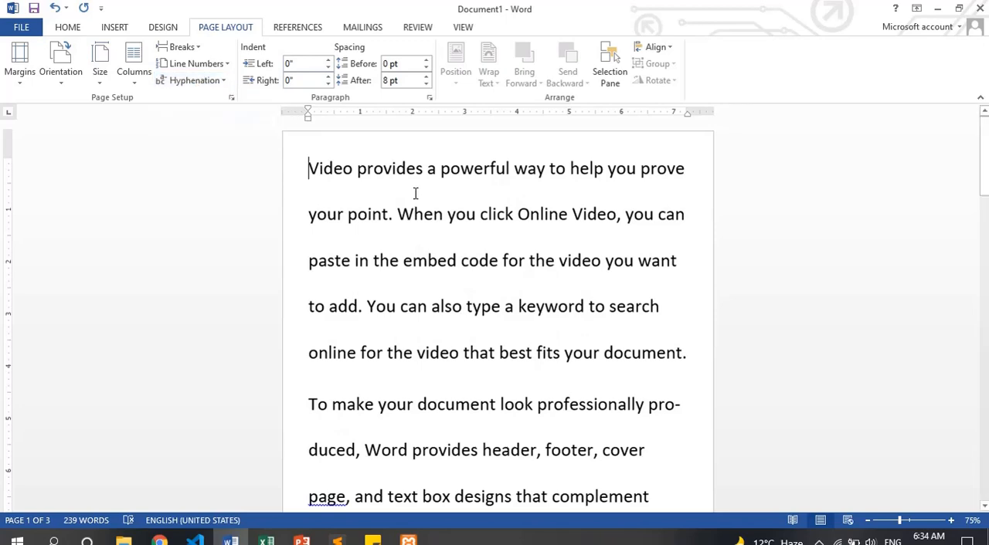
{"action": "left_click", "coordinate": [190, 82]}
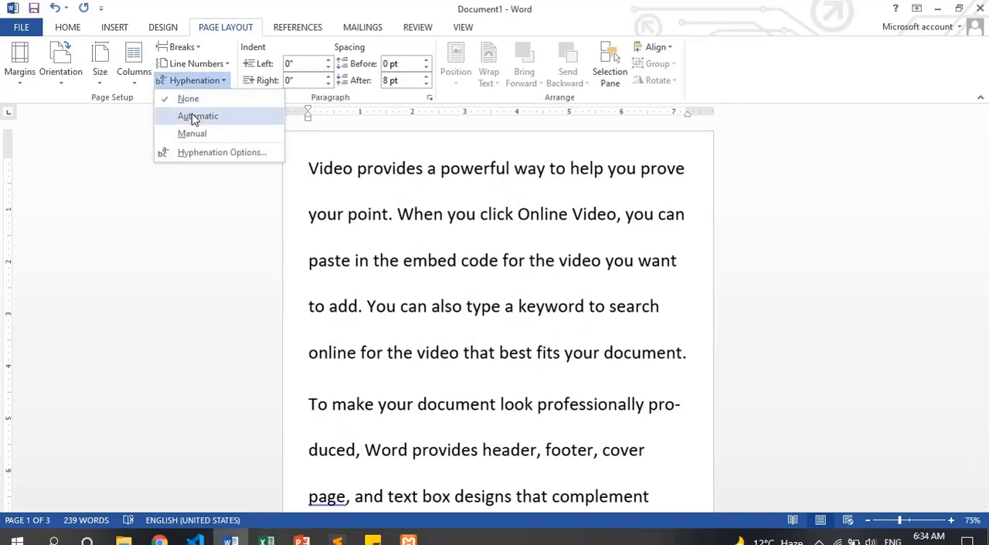
{"action": "left_click", "coordinate": [381, 214]}
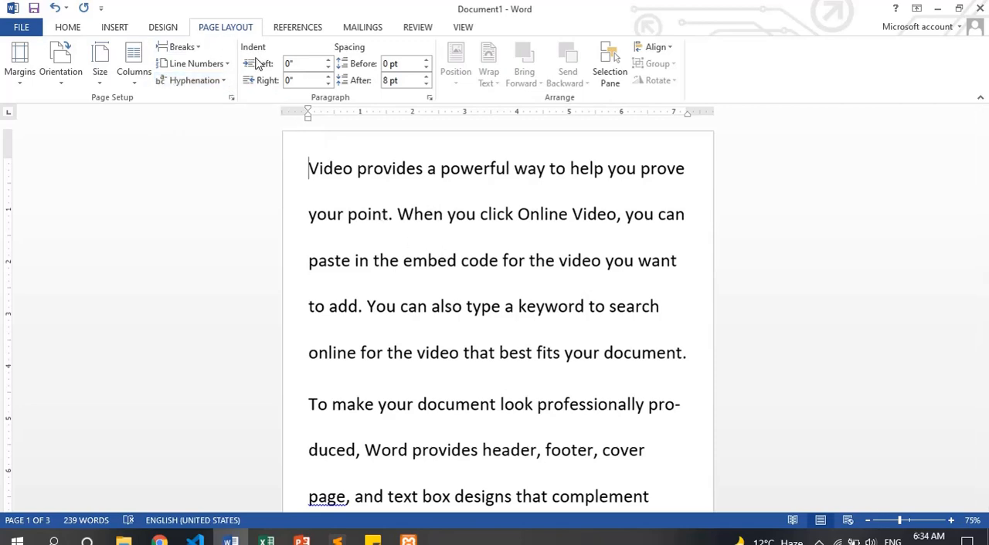
Reduce the font size of the entire document text by several increments
{"action": "key", "text": "ctrl+a"}
{"action": "key", "text": "ctrl+shift+comma"}
{"action": "key", "text": "ctrl+shift+comma"}
{"action": "key", "text": "ctrl+shift+comma"}
{"action": "key", "text": "ctrl+shift+comma"}
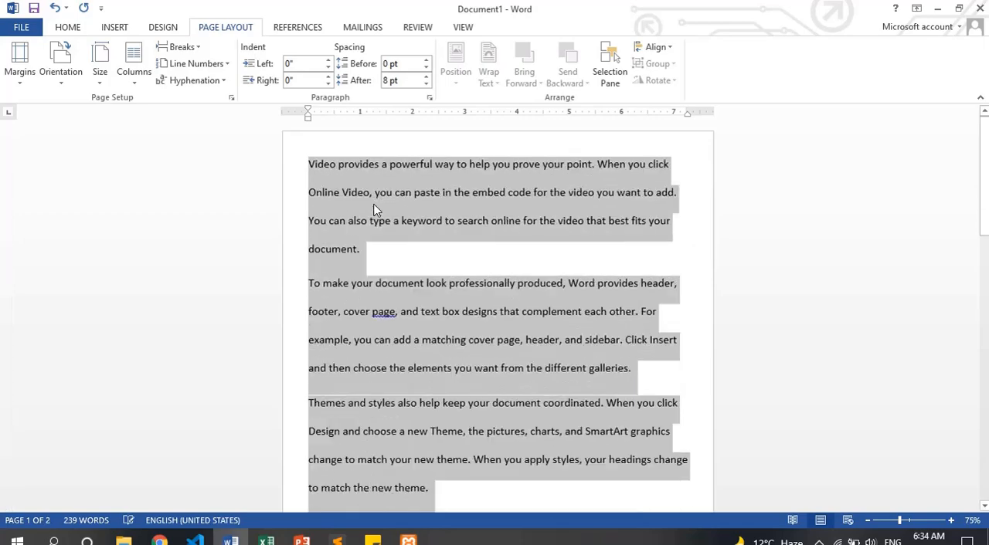
{"action": "left_click", "coordinate": [374, 210]}
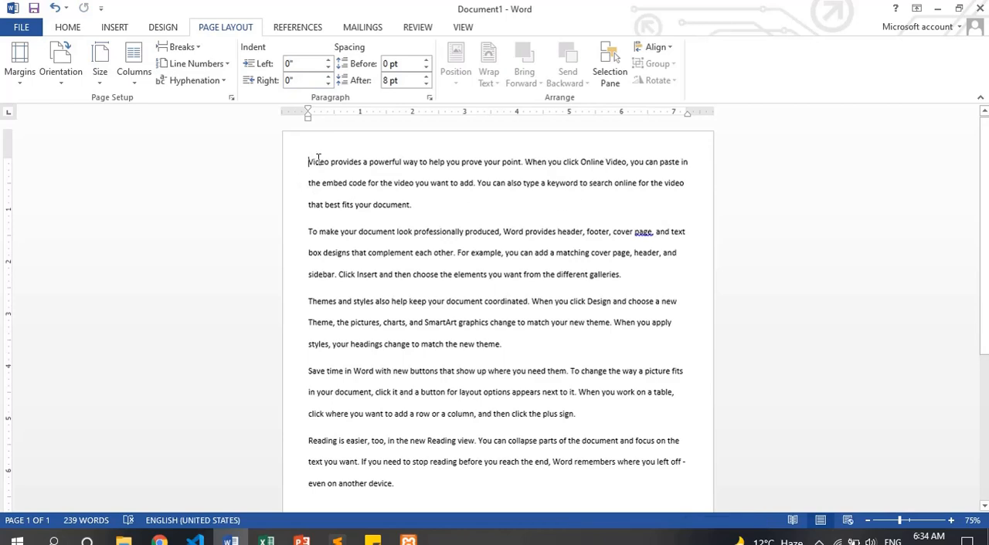
Increase the left indent of the first paragraph to 1.3"
{"action": "left_click", "coordinate": [328, 62]}
{"action": "left_click", "coordinate": [328, 61]}
{"action": "left_click", "coordinate": [327, 61]}
{"action": "left_click", "coordinate": [328, 61]}
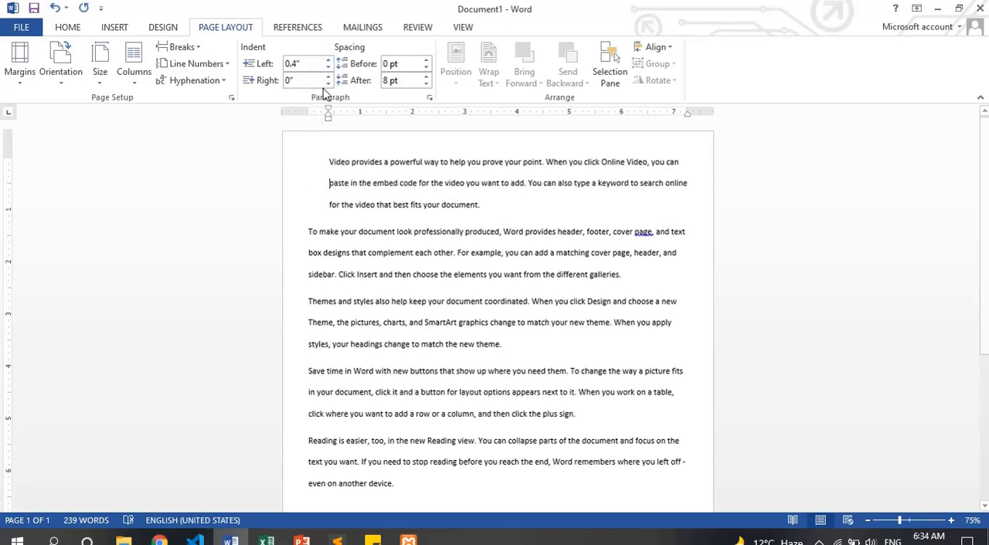
{"action": "left_click", "coordinate": [327, 61]}
{"action": "left_click", "coordinate": [327, 62]}
{"action": "left_click", "coordinate": [327, 62]}
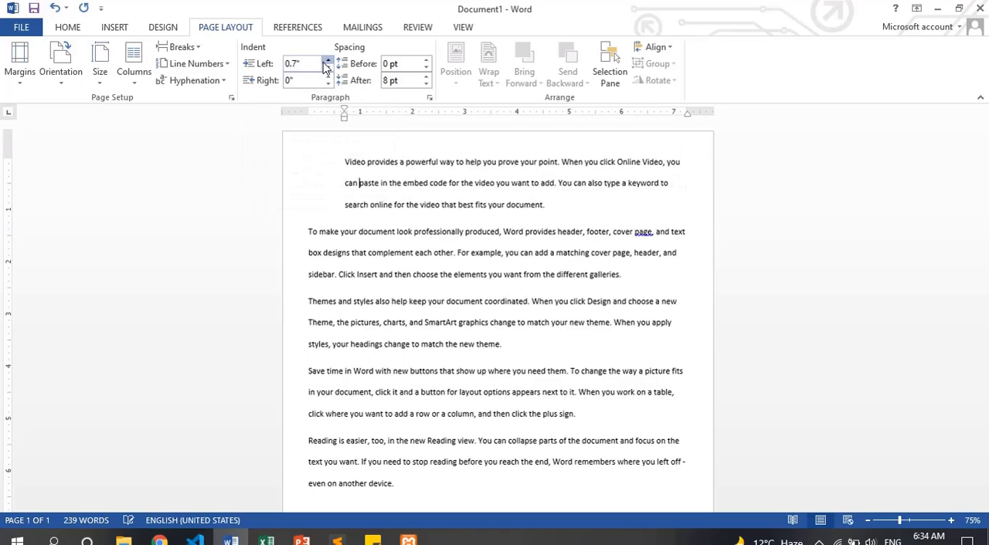
{"action": "left_click", "coordinate": [326, 62]}
{"action": "left_click", "coordinate": [326, 62]}
{"action": "left_click", "coordinate": [326, 63]}
{"action": "left_click", "coordinate": [326, 63]}
{"action": "left_click", "coordinate": [326, 62]}
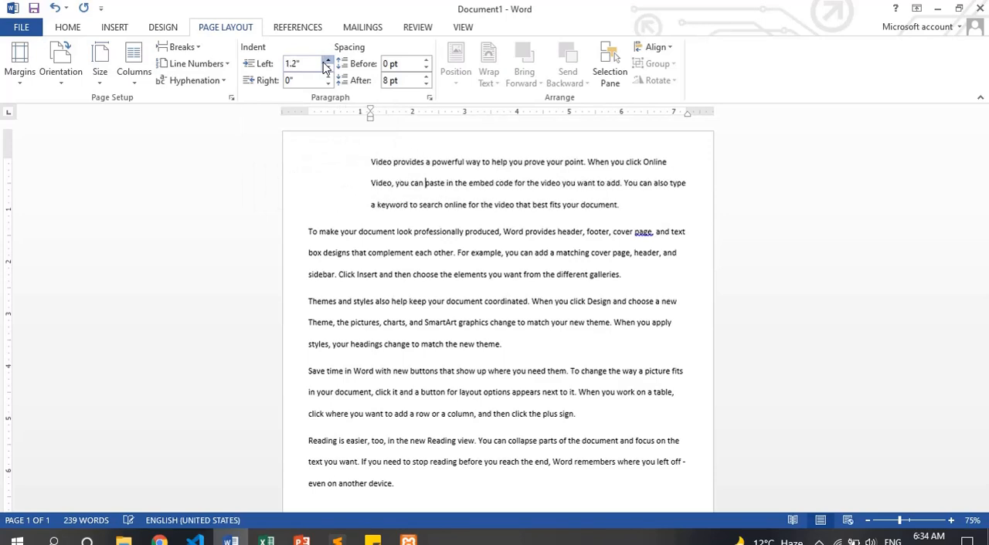
{"action": "left_click", "coordinate": [326, 62]}
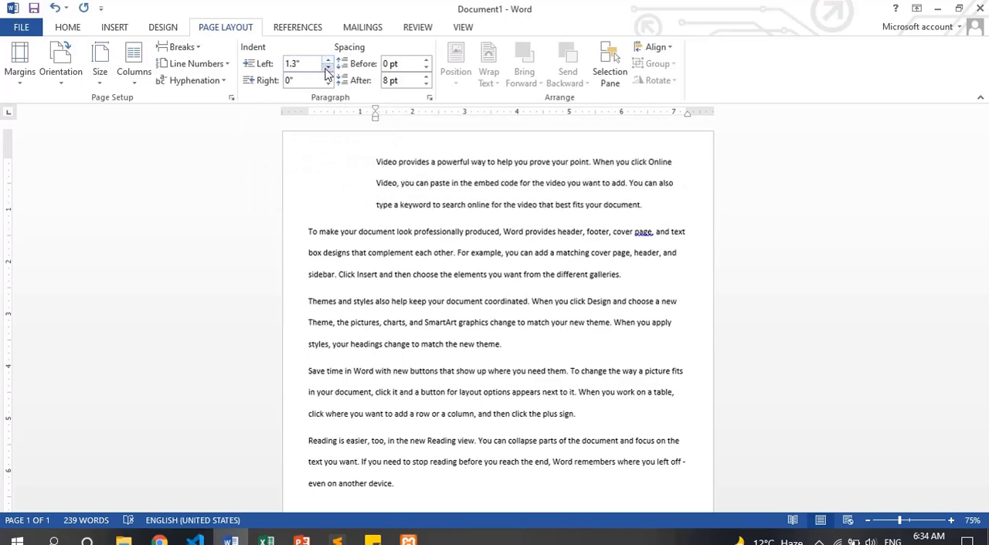
Reset the left indent of the first paragraph to 0"
{"action": "left_click", "coordinate": [327, 70]}
{"action": "left_click", "coordinate": [327, 70]}
{"action": "left_click", "coordinate": [327, 70]}
{"action": "left_click", "coordinate": [327, 69]}
{"action": "left_click", "coordinate": [327, 70]}
{"action": "left_click", "coordinate": [326, 69]}
{"action": "left_click", "coordinate": [327, 70]}
{"action": "left_click", "coordinate": [327, 70]}
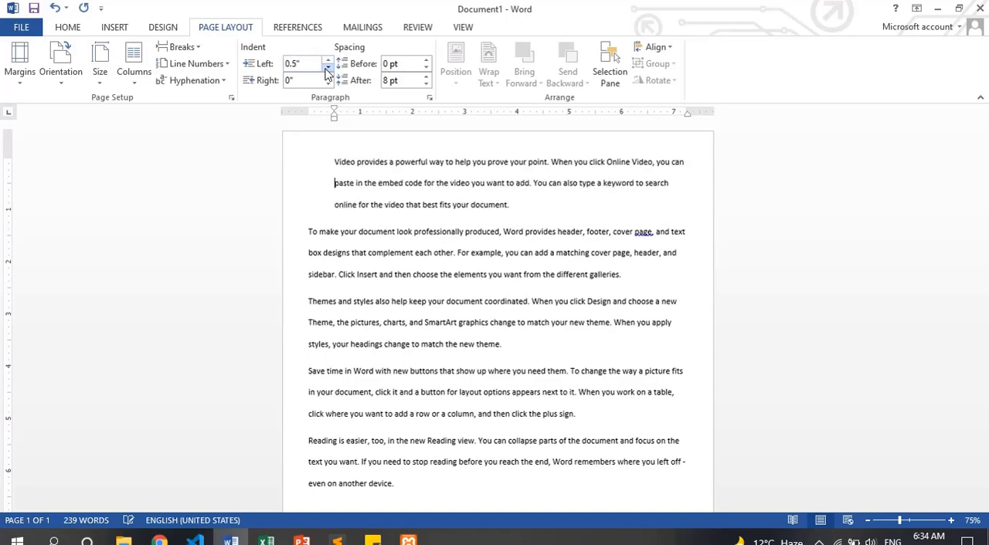
{"action": "left_click", "coordinate": [327, 70]}
{"action": "left_click", "coordinate": [326, 69]}
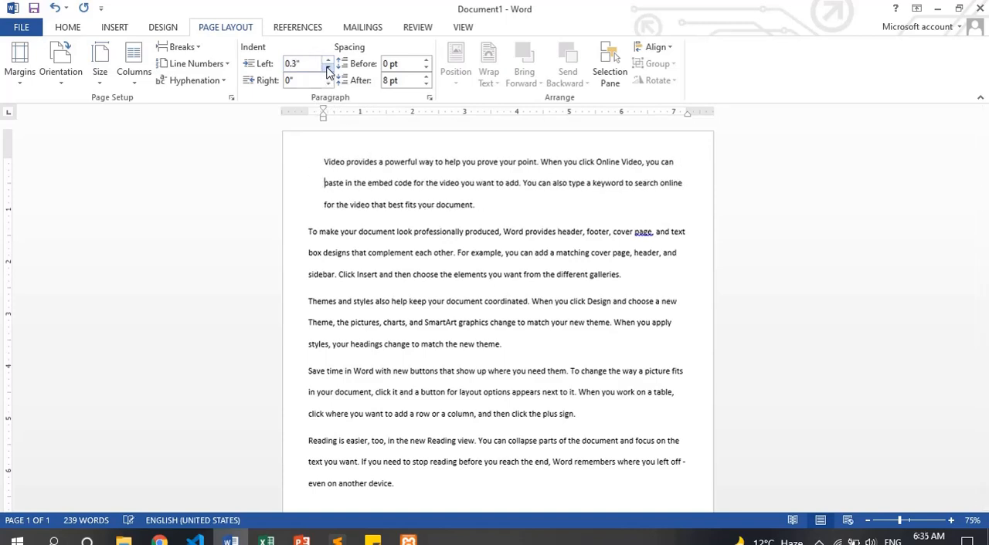
{"action": "left_click", "coordinate": [327, 69]}
{"action": "left_click", "coordinate": [327, 69]}
{"action": "left_click", "coordinate": [326, 69]}
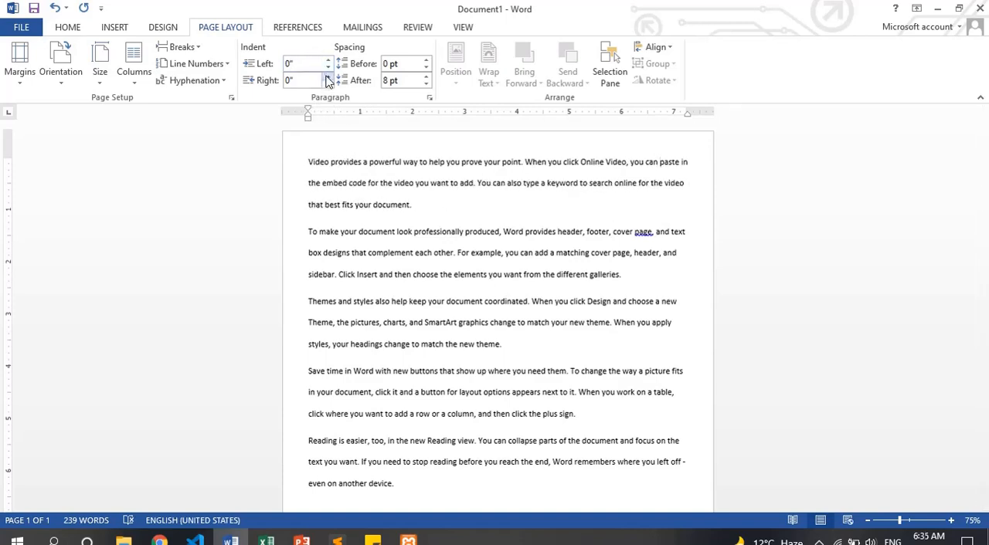
Increase the right indent of the first paragraph to 1.1"
{"action": "left_click", "coordinate": [327, 77]}
{"action": "left_click", "coordinate": [327, 77]}
{"action": "left_click", "coordinate": [327, 77]}
{"action": "left_click", "coordinate": [327, 77]}
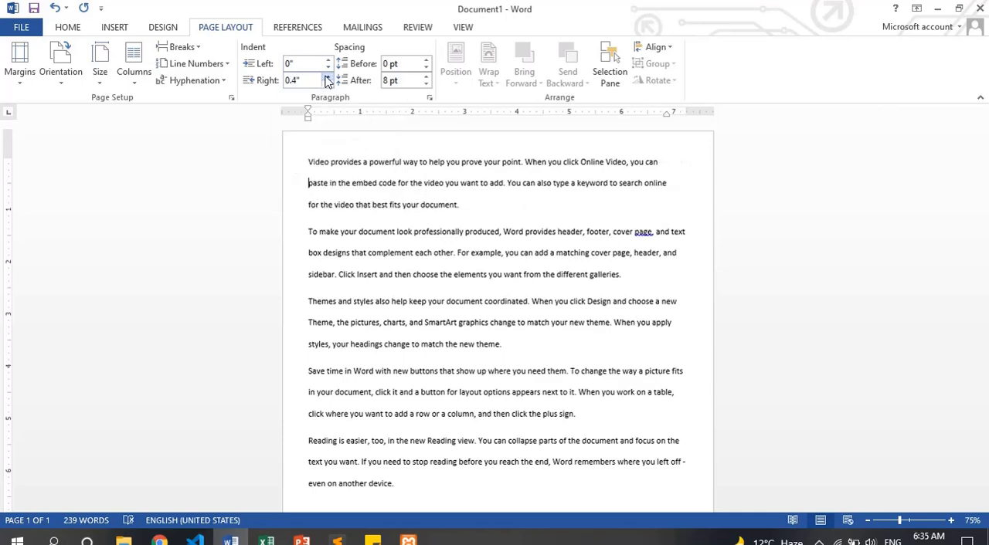
{"action": "left_click", "coordinate": [327, 77]}
{"action": "left_click", "coordinate": [327, 78]}
{"action": "left_click", "coordinate": [327, 77]}
{"action": "left_click", "coordinate": [327, 77]}
{"action": "left_click", "coordinate": [327, 78]}
{"action": "left_click", "coordinate": [327, 78]}
{"action": "left_click", "coordinate": [327, 77]}
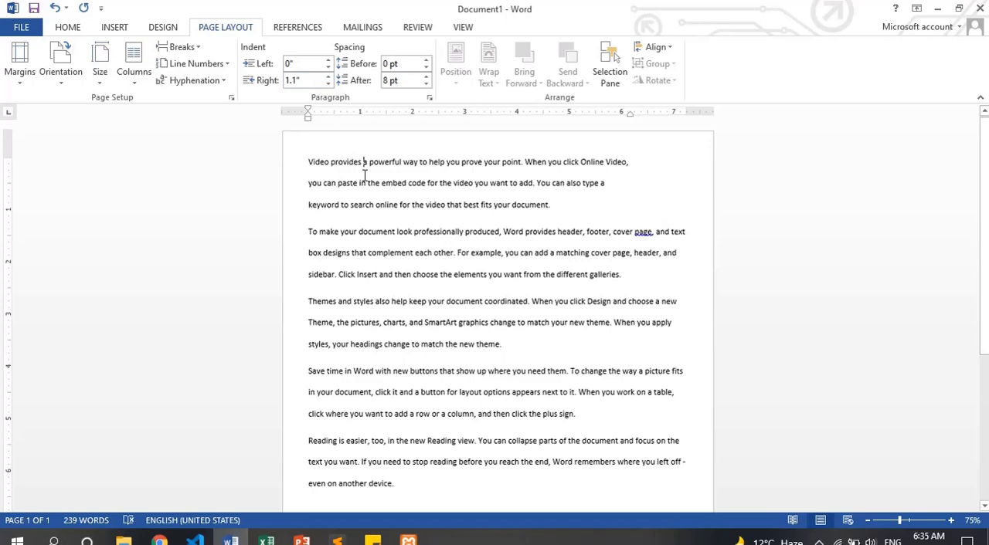
Justify the first paragraph, followed by the text of the whole document
{"action": "left_click_drag", "start_coordinate": [306, 160], "coordinate": [578, 218]}
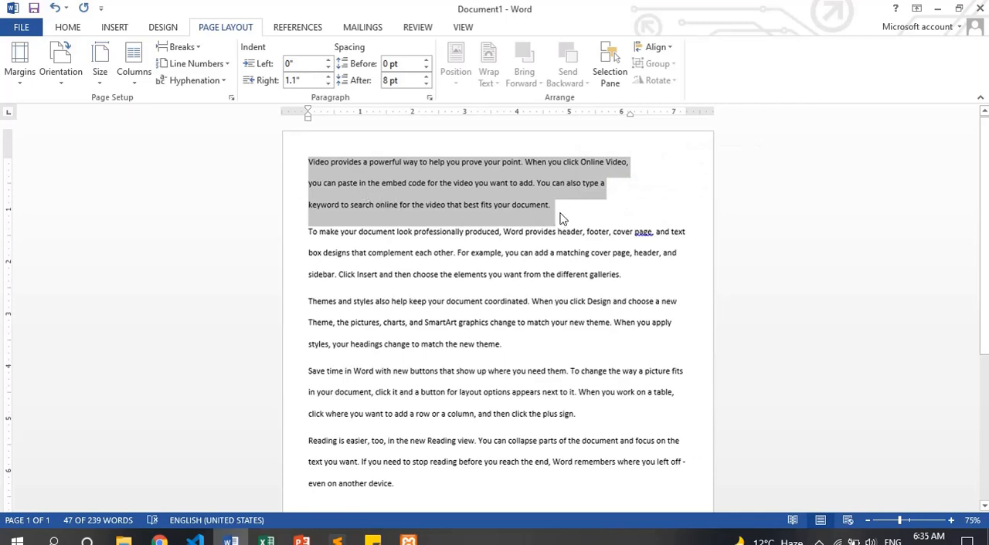
{"action": "key", "text": "ctrl+j"}
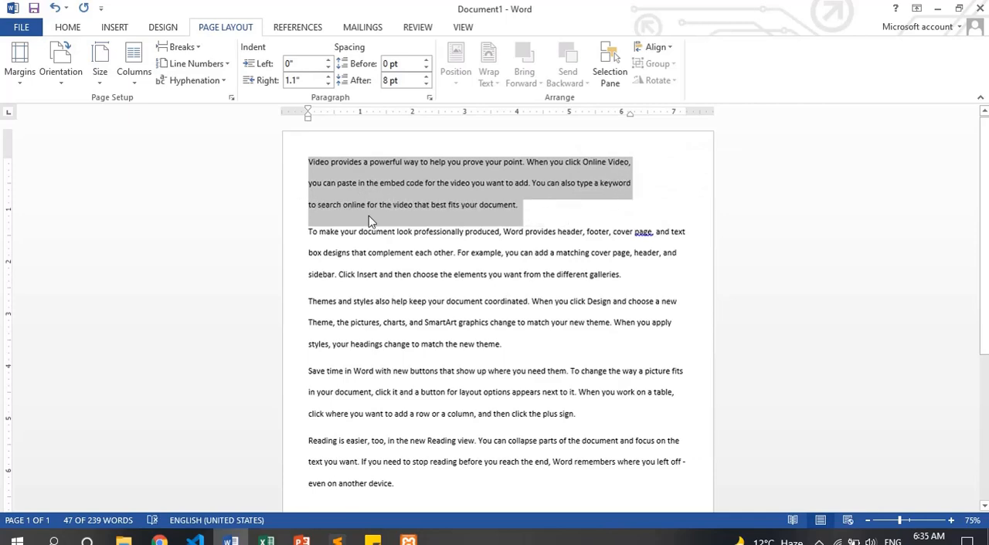
{"action": "left_click", "coordinate": [327, 236]}
{"action": "key", "text": "ctrl+a"}
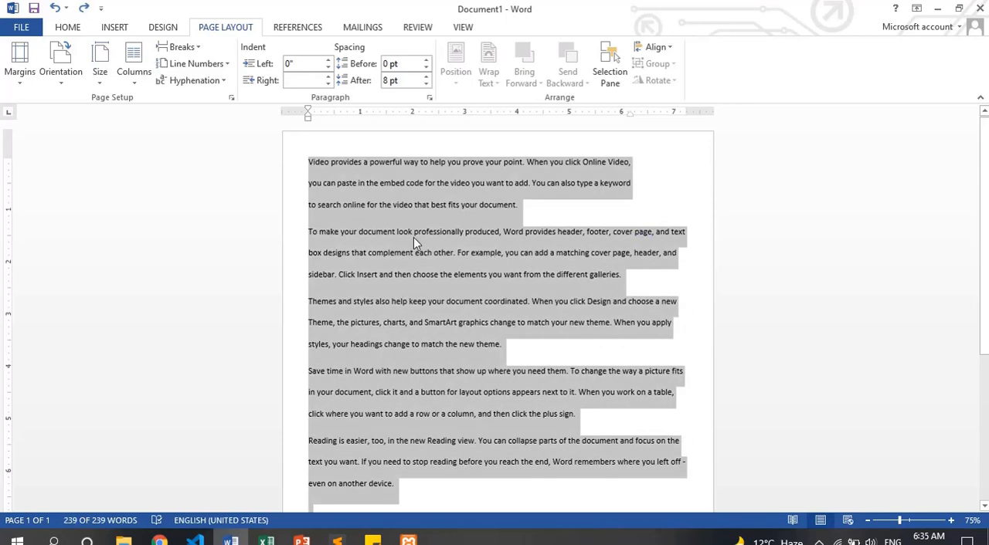
{"action": "key", "text": "ctrl+j"}
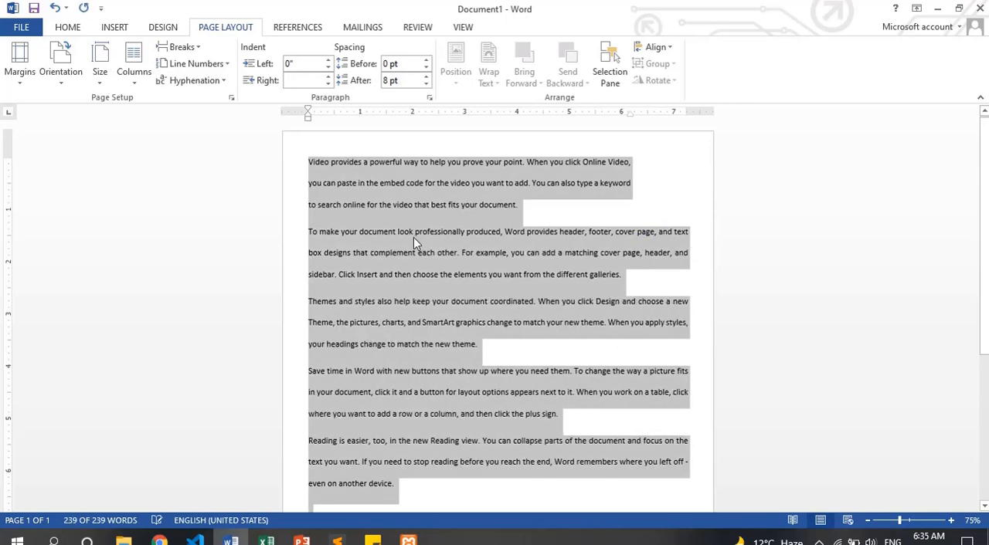
{"action": "left_click", "coordinate": [610, 302]}
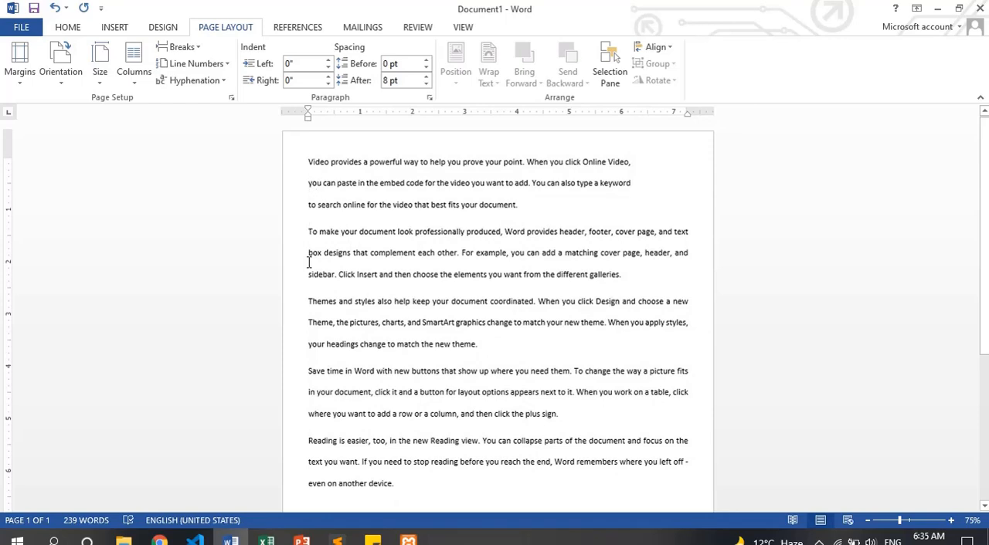
Select the first paragraph and raise its right indent to 1.2"
{"action": "left_click_drag", "start_coordinate": [338, 173], "coordinate": [533, 205]}
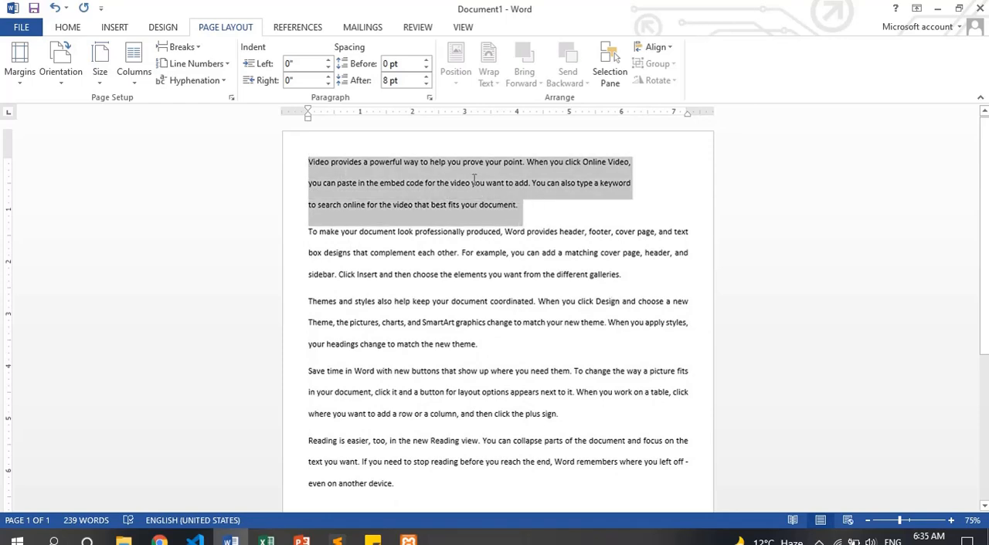
{"action": "left_click", "coordinate": [329, 77]}
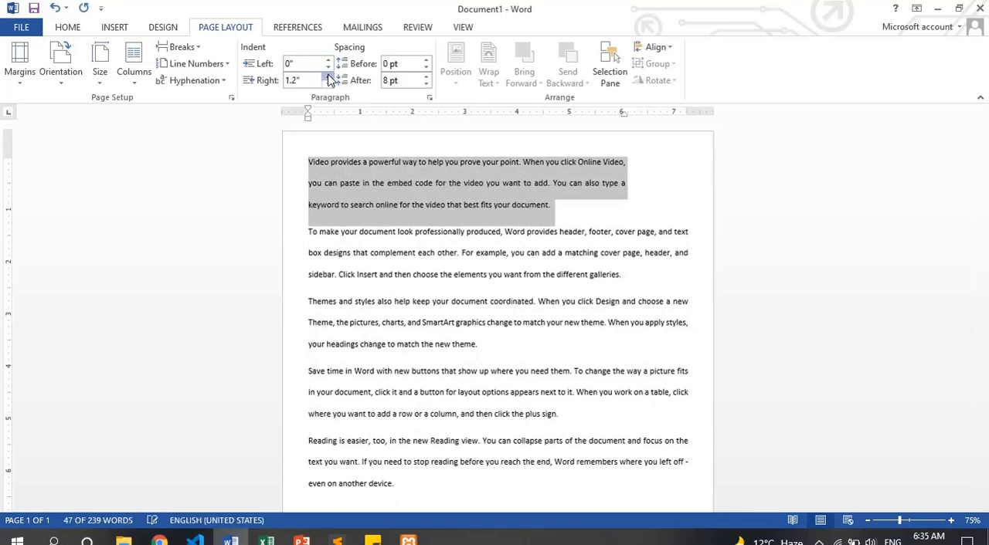
Set the first paragraph's right indent to 1.6" and its left indent to 0.1"
{"action": "left_click", "coordinate": [328, 76]}
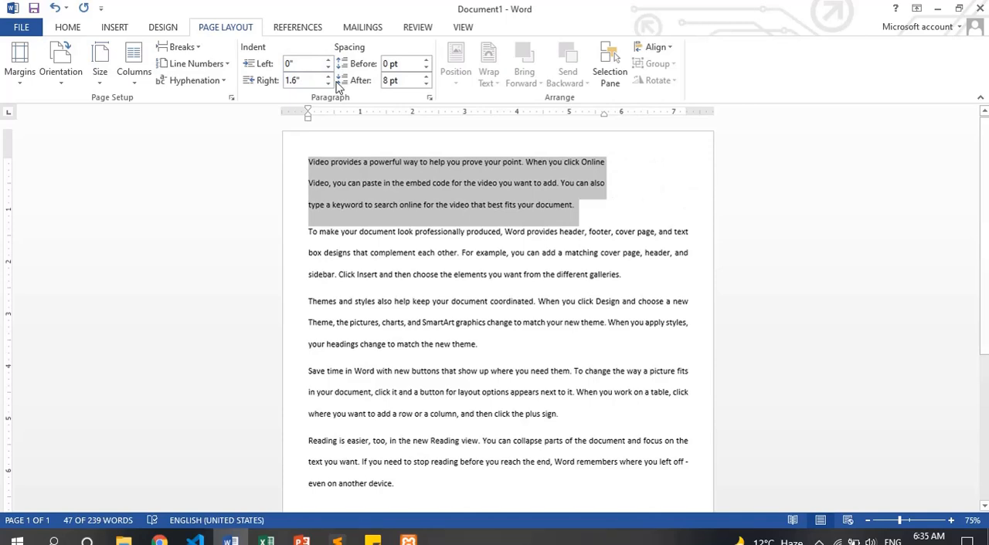
{"action": "left_click", "coordinate": [327, 60]}
{"action": "left_click", "coordinate": [327, 61]}
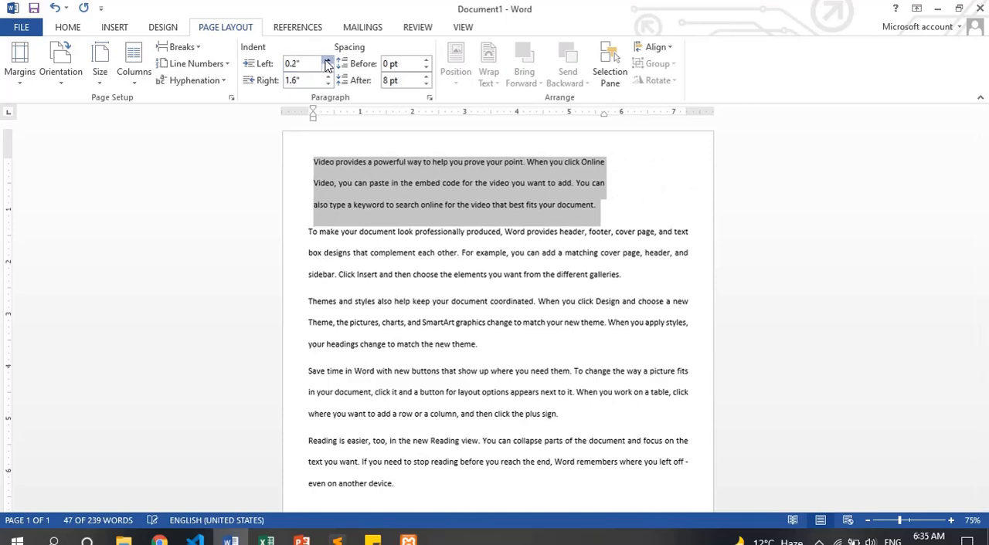
{"action": "left_click", "coordinate": [327, 67]}
Place the cursor in the first paragraph and raise the spacing before it to 30 pt
{"action": "left_click", "coordinate": [332, 158]}
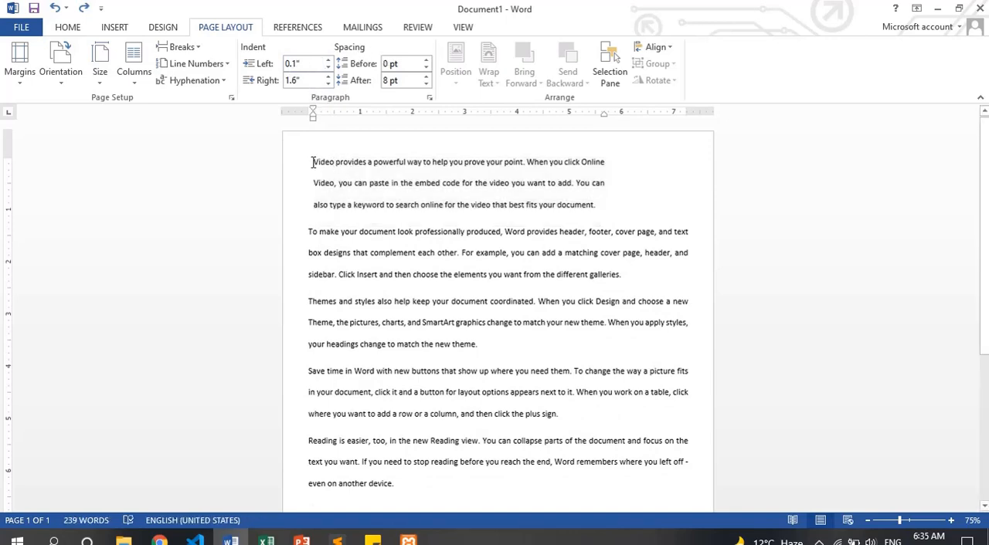
{"action": "left_click", "coordinate": [425, 61]}
{"action": "left_click", "coordinate": [425, 61]}
{"action": "left_click", "coordinate": [425, 61]}
{"action": "left_click", "coordinate": [425, 61]}
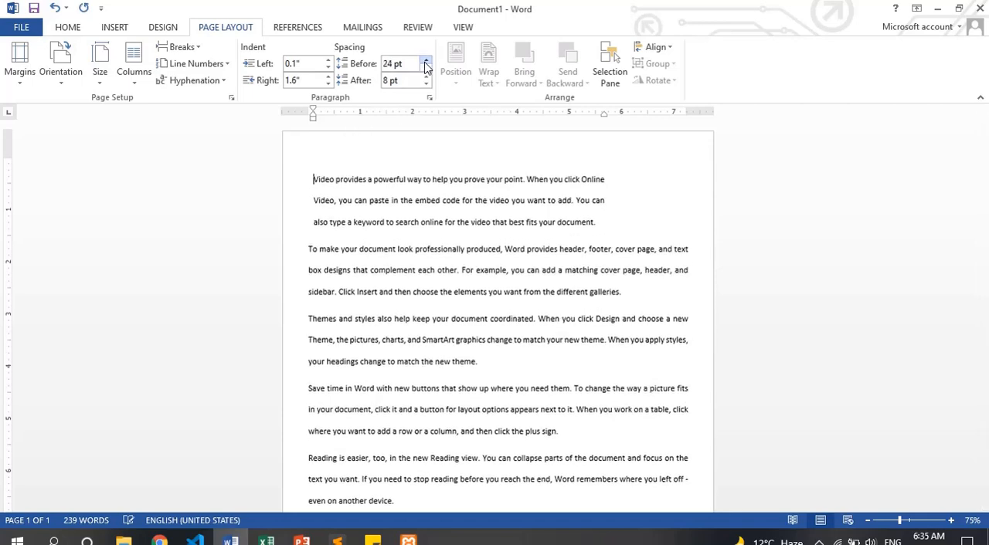
{"action": "left_click", "coordinate": [425, 61]}
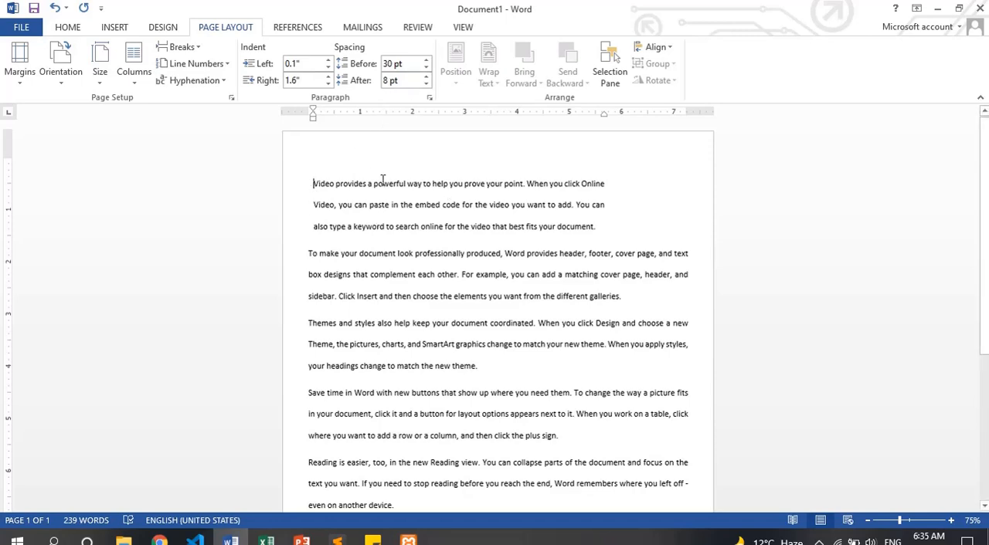
Raise the spacing after the first paragraph to 36 pt
{"action": "left_click", "coordinate": [425, 77]}
{"action": "left_click", "coordinate": [425, 77]}
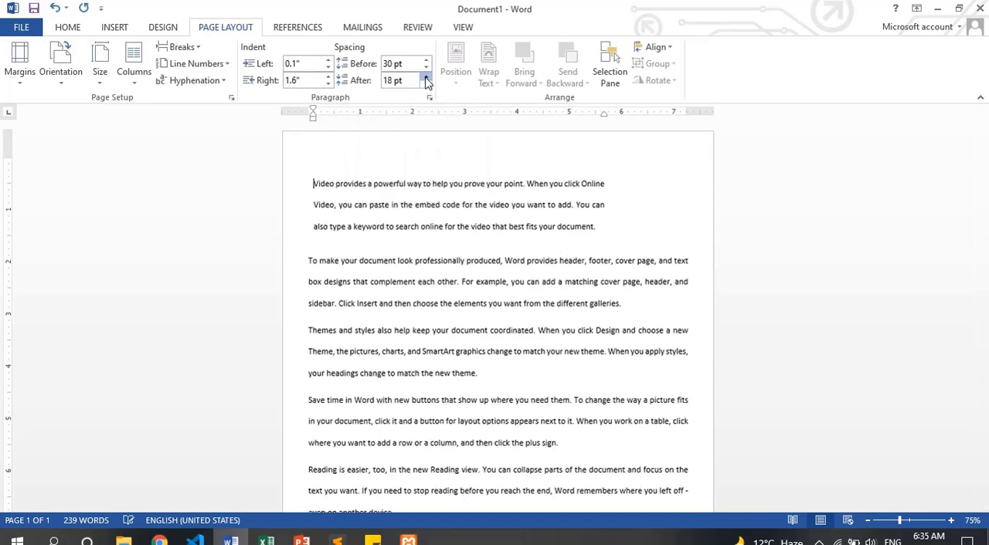
{"action": "left_click", "coordinate": [425, 77]}
{"action": "left_click", "coordinate": [426, 77]}
{"action": "left_click", "coordinate": [426, 78]}
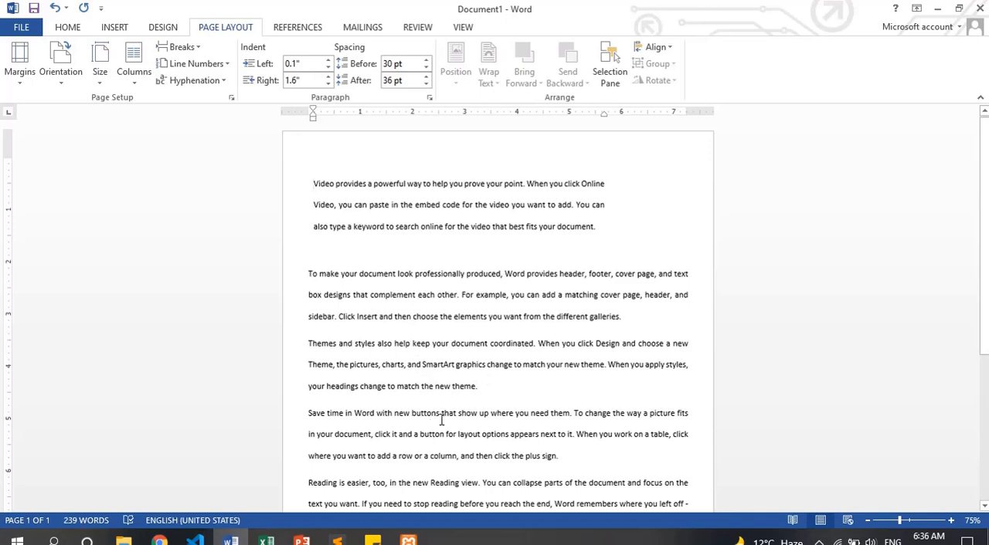
Raise the spacing after the third paragraph, which starts with "Themes and styles", to 66 pt
{"action": "left_click", "coordinate": [485, 388]}
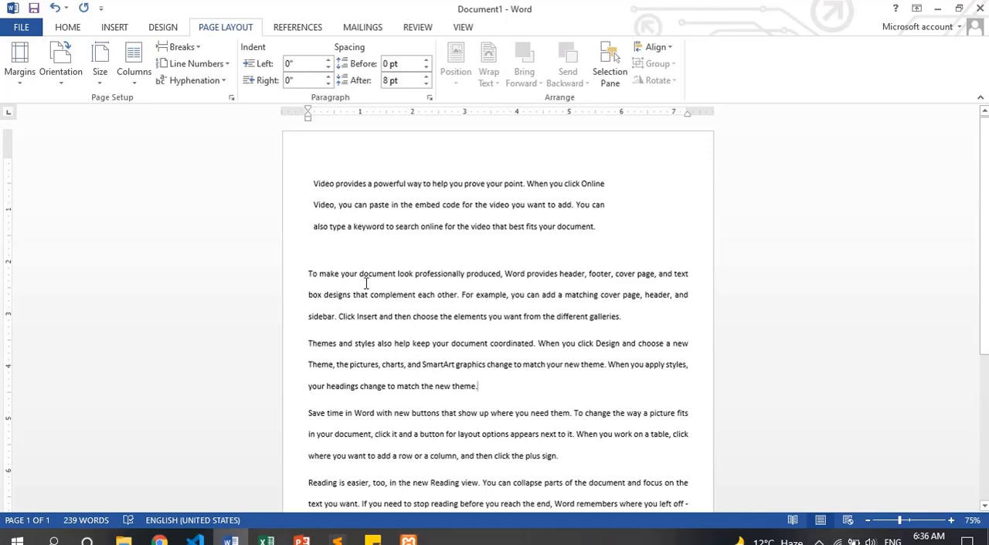
{"action": "left_click", "coordinate": [424, 76]}
{"action": "left_click", "coordinate": [424, 76]}
{"action": "left_click", "coordinate": [424, 76]}
{"action": "left_click", "coordinate": [424, 75]}
{"action": "left_click", "coordinate": [424, 76]}
{"action": "left_click", "coordinate": [424, 76]}
{"action": "left_click", "coordinate": [424, 76]}
{"action": "left_click", "coordinate": [424, 76]}
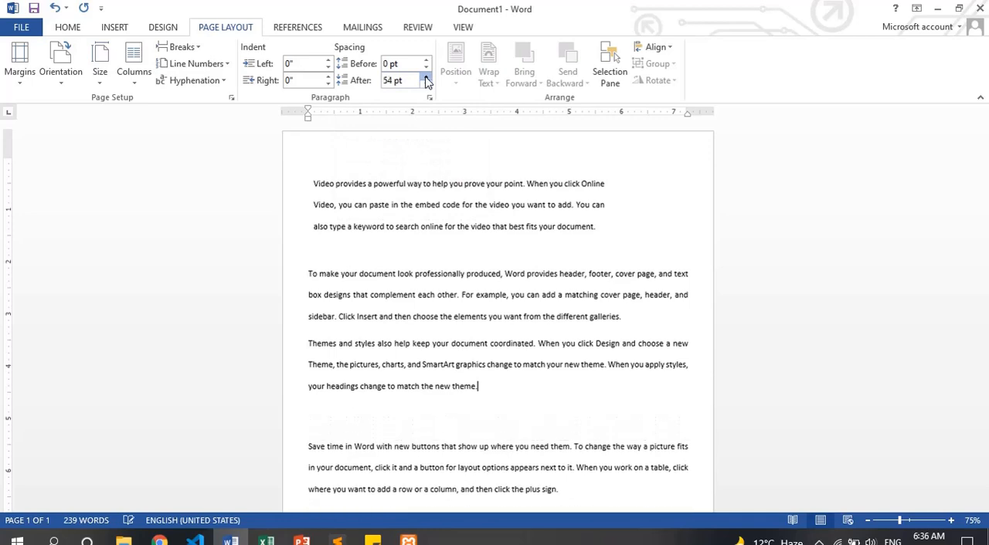
{"action": "left_click", "coordinate": [424, 75]}
{"action": "left_click", "coordinate": [424, 76]}
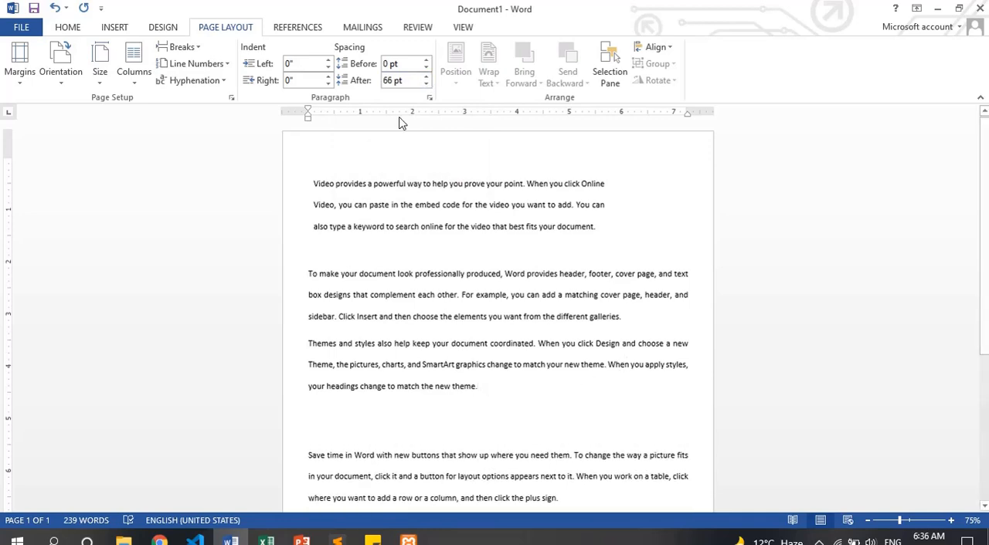
Increase the spacing before the third paragraph in several increments
{"action": "left_click", "coordinate": [424, 60]}
{"action": "left_click", "coordinate": [424, 61]}
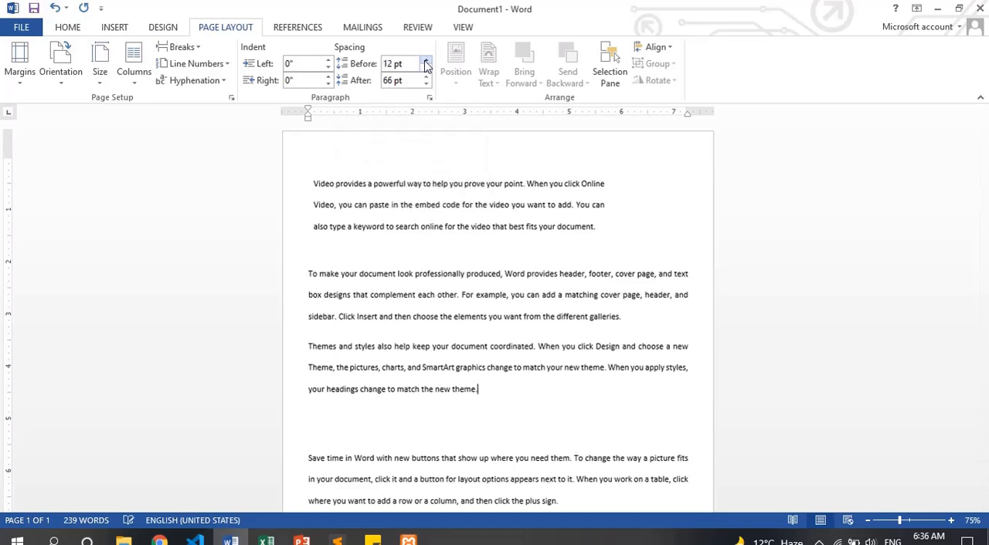
{"action": "left_click", "coordinate": [424, 60]}
{"action": "left_click", "coordinate": [424, 60]}
{"action": "left_click", "coordinate": [424, 61]}
{"action": "left_click", "coordinate": [424, 60]}
{"action": "left_click", "coordinate": [424, 60]}
{"action": "left_click", "coordinate": [425, 60]}
Delete all the sample text from the document
{"action": "key", "text": "ctrl+a"}
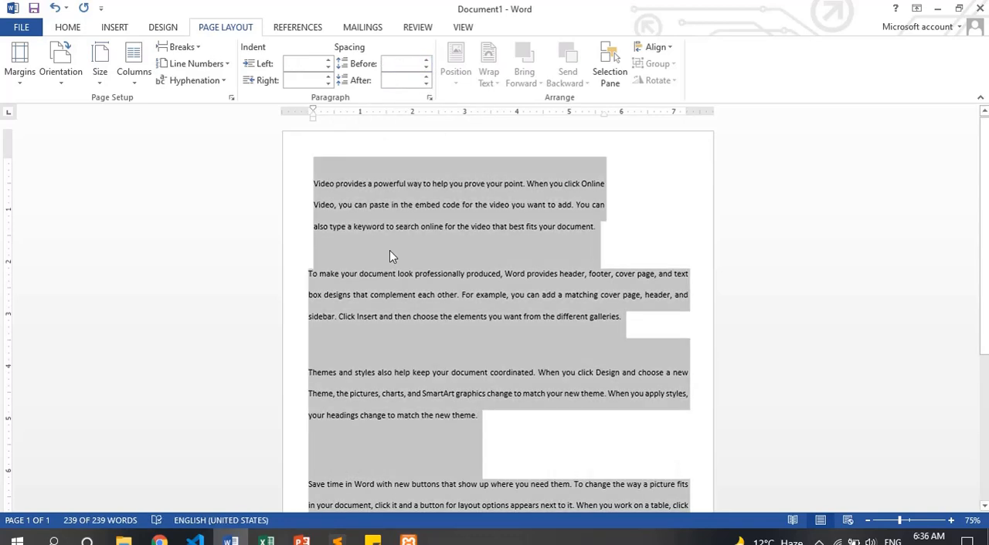
{"action": "key", "text": "Delete"}
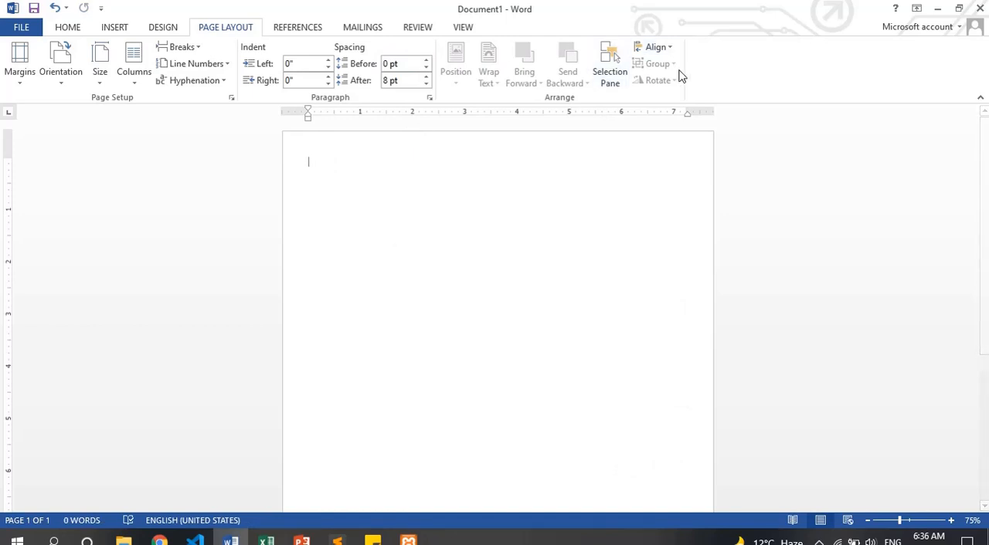